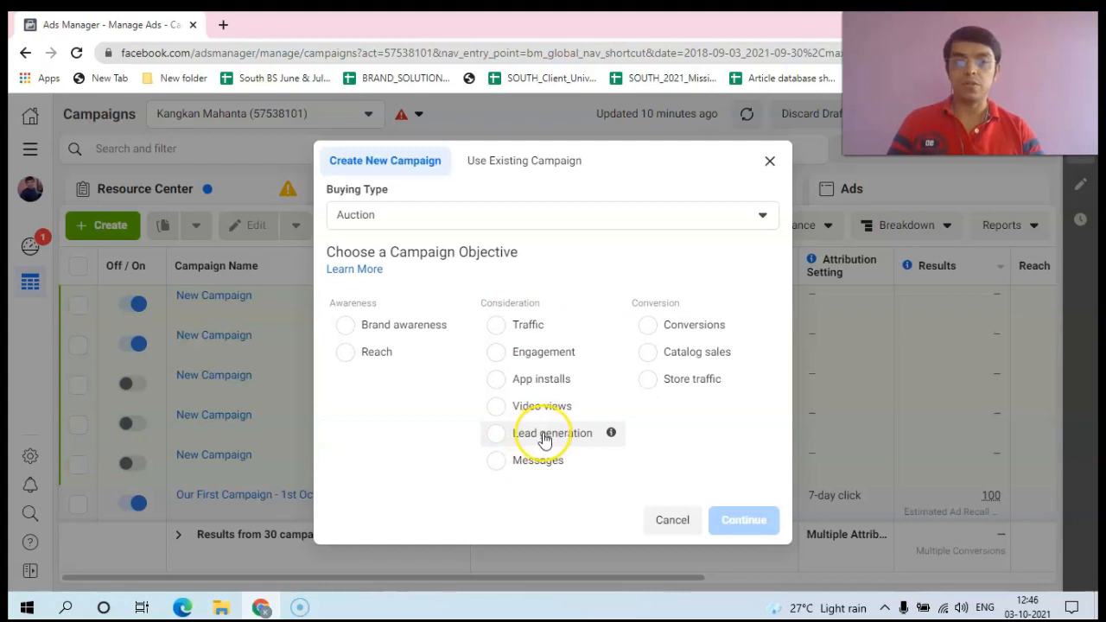
Create a new auction campaign with the Lead generation objective
mouse_move(611, 438)
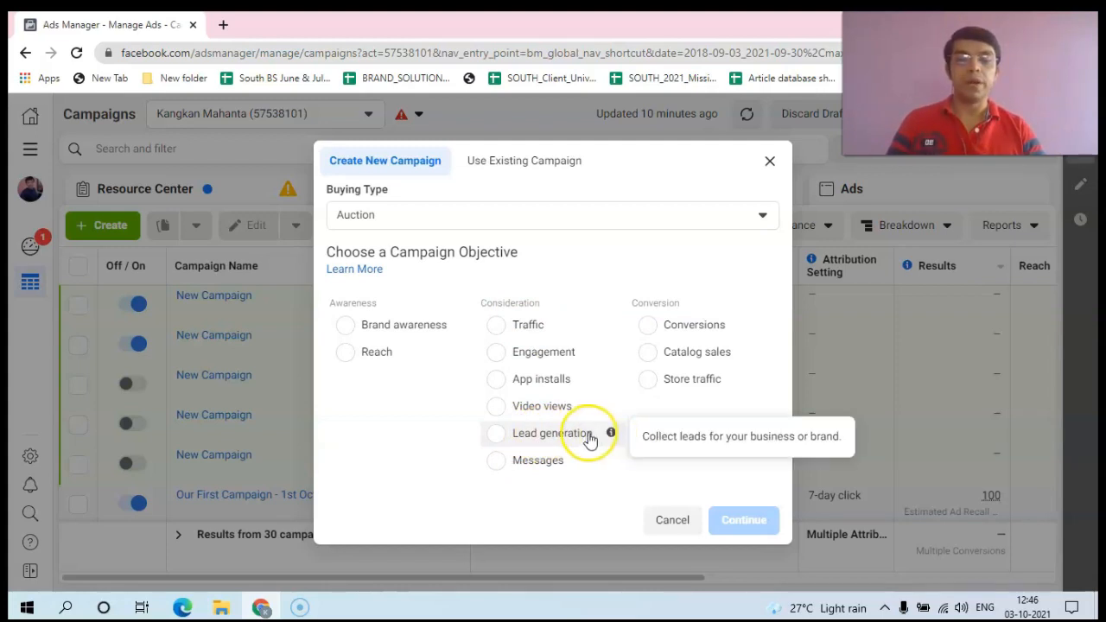
left_click(495, 435)
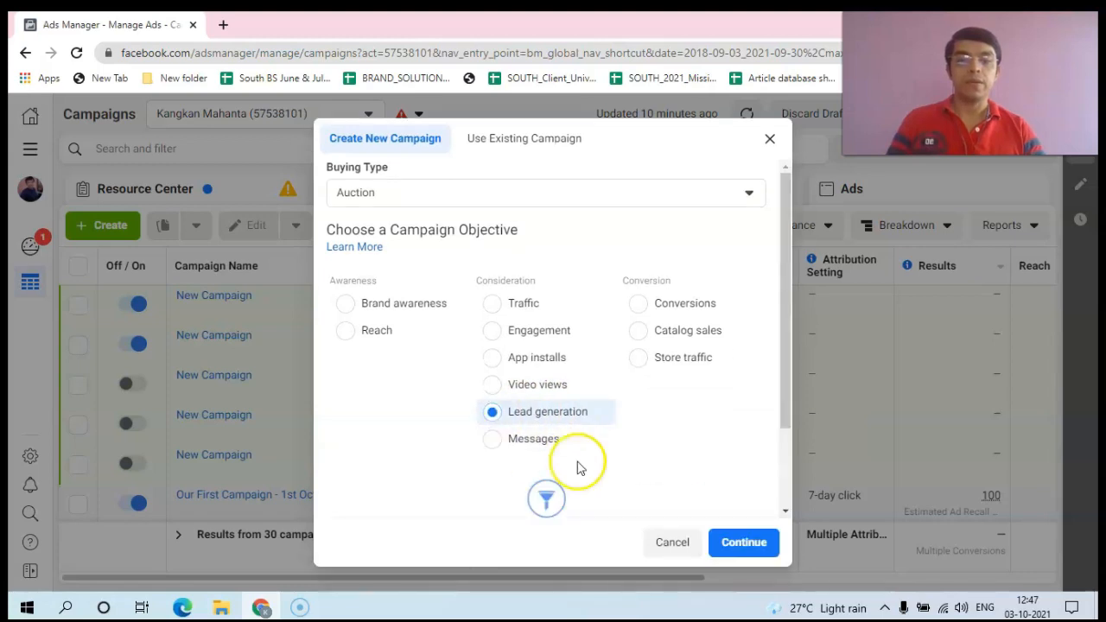
left_click(734, 550)
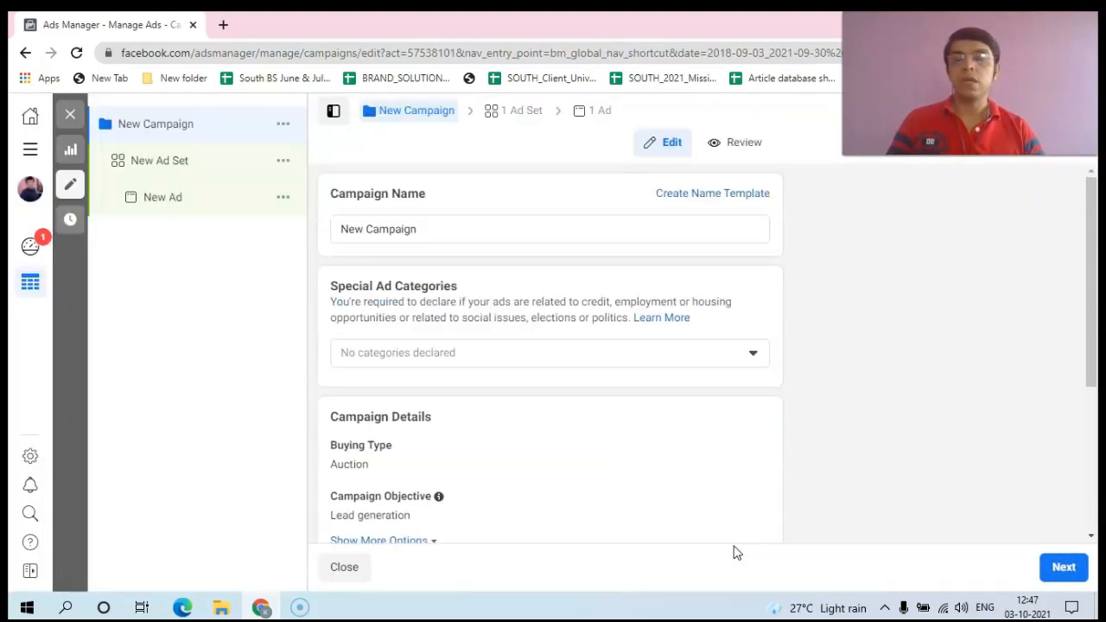
Name the campaign "Lead Generation 3rd October" and continue to the ad set settings
left_click(425, 229)
left_click_drag(424, 229, 317, 228)
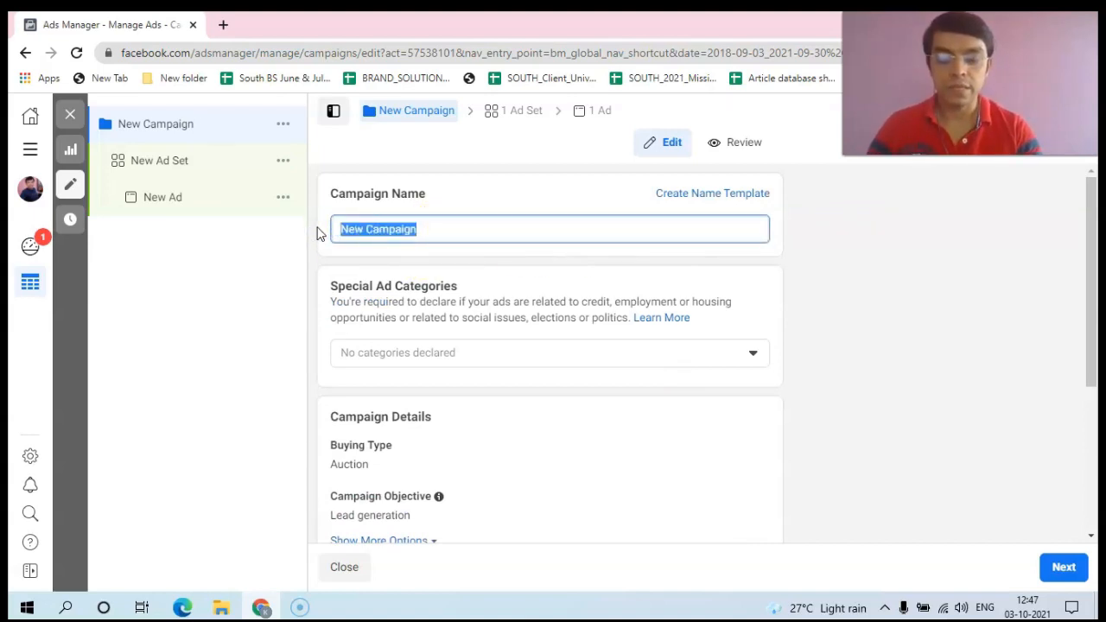
type("Lead Gene")
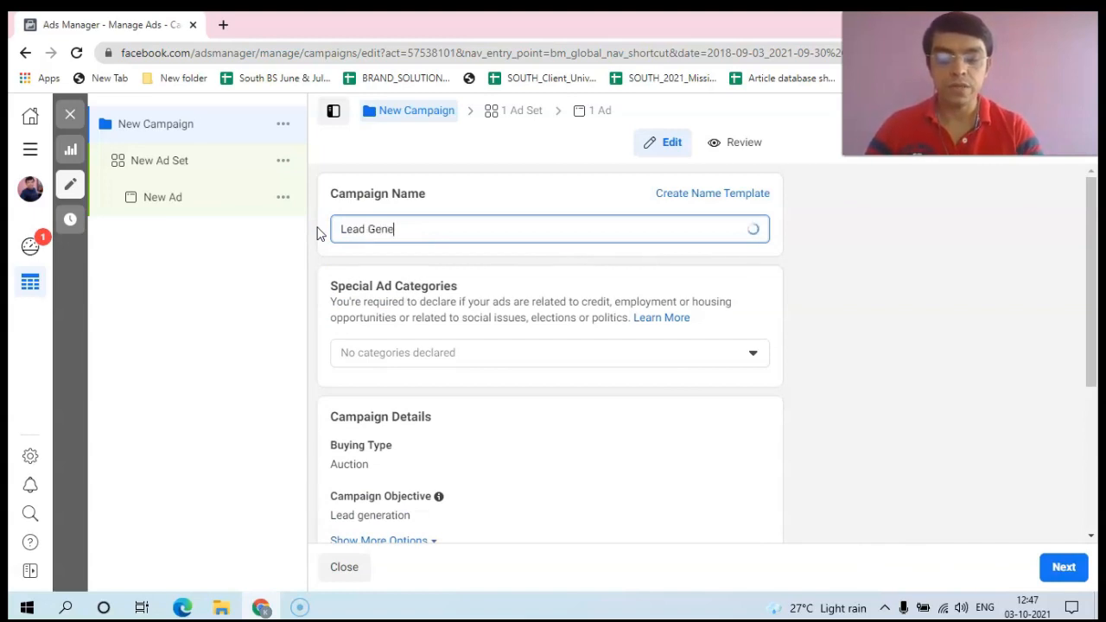
type("ration")
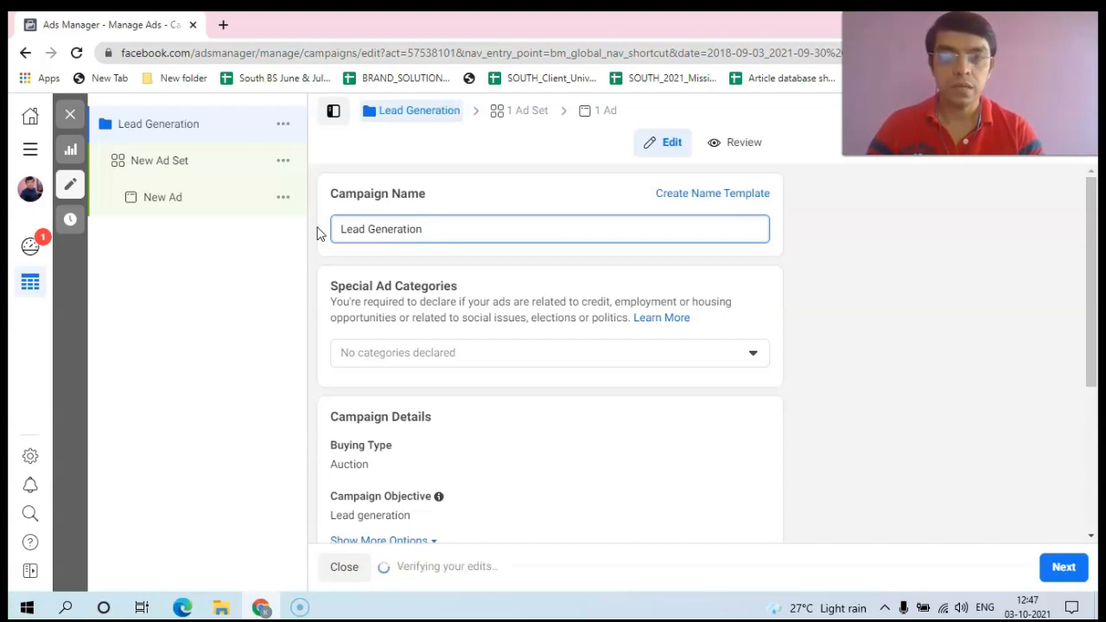
type(" 3")
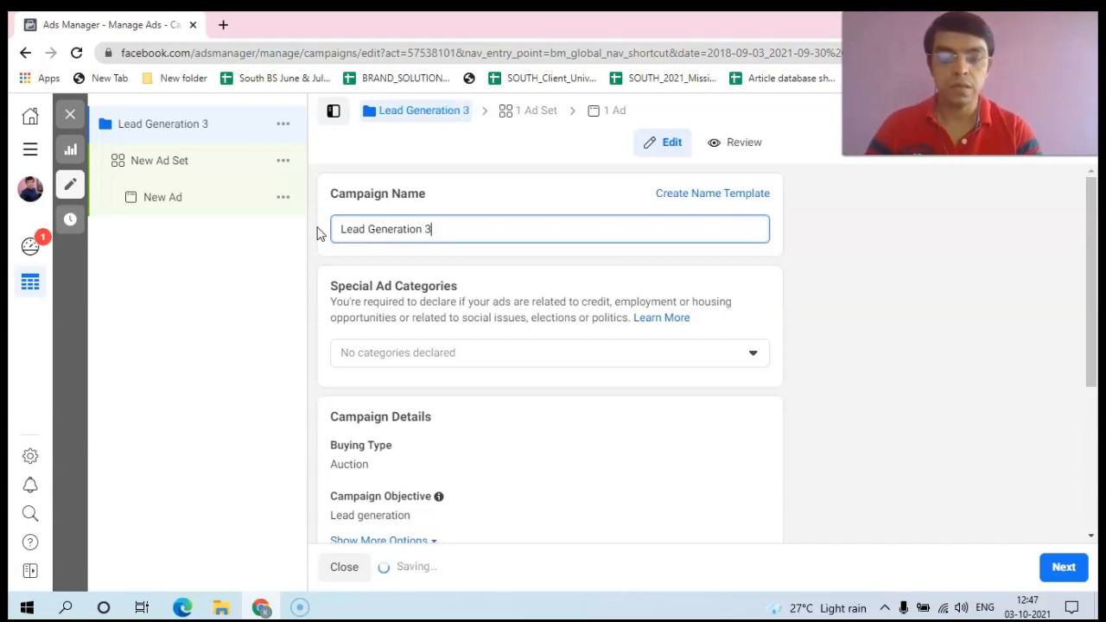
type("3r")
key("BackSpace")
key("BackSpace")
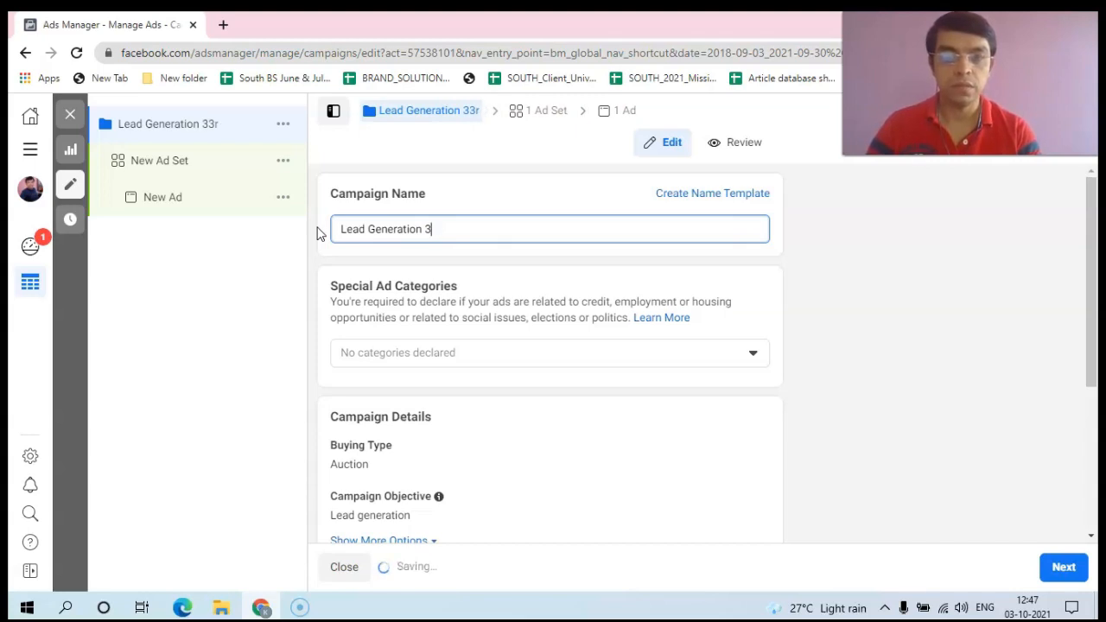
type("rd October")
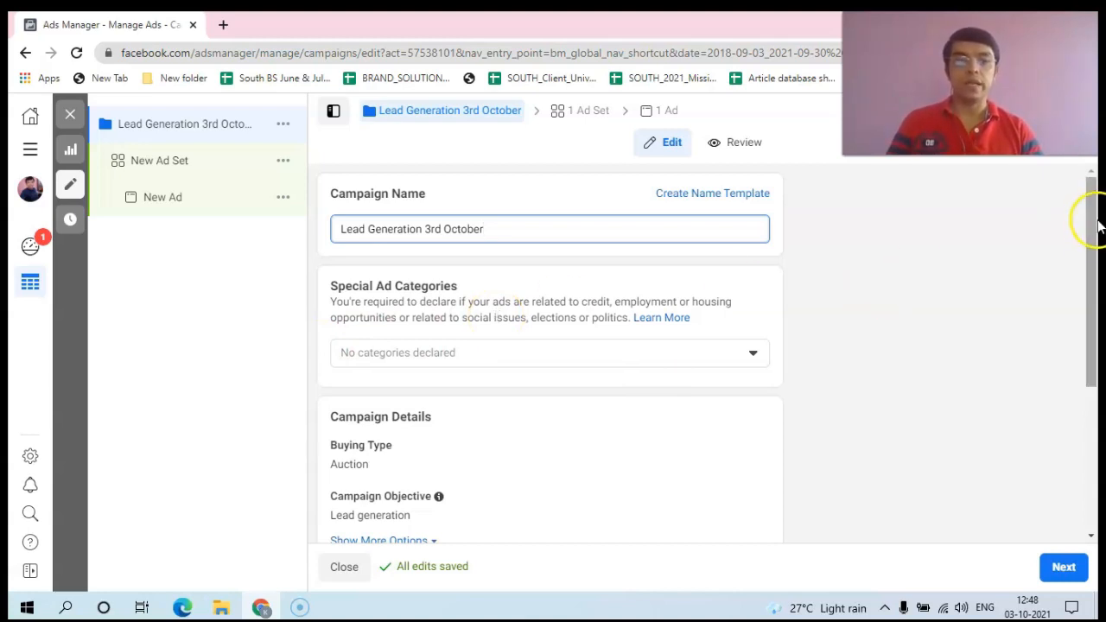
left_click_drag(1089, 230, 1095, 387)
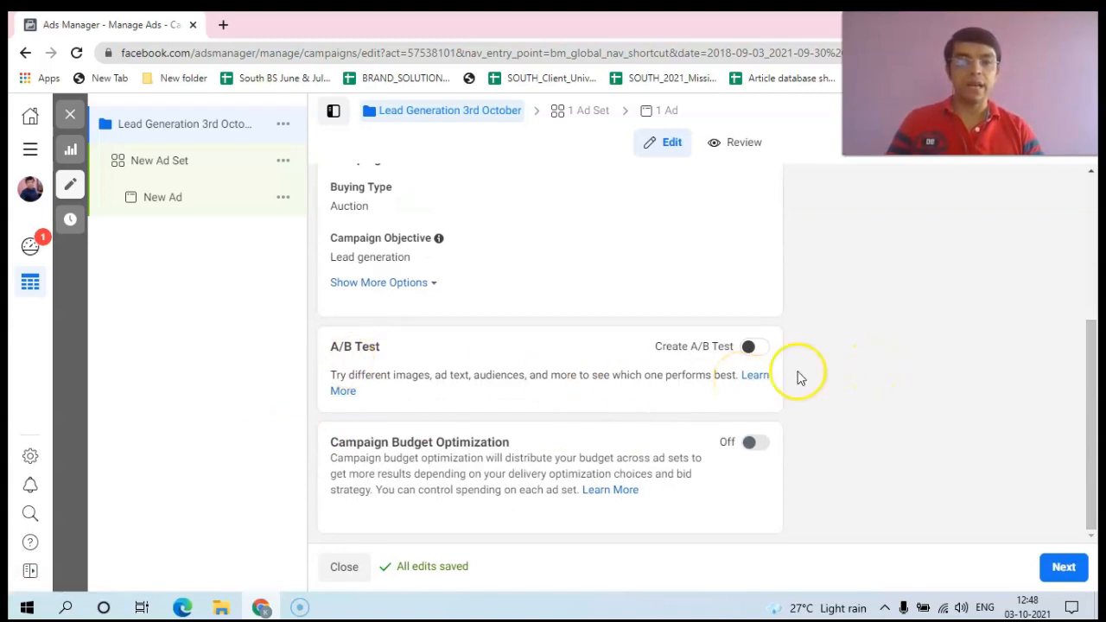
left_click(1064, 571)
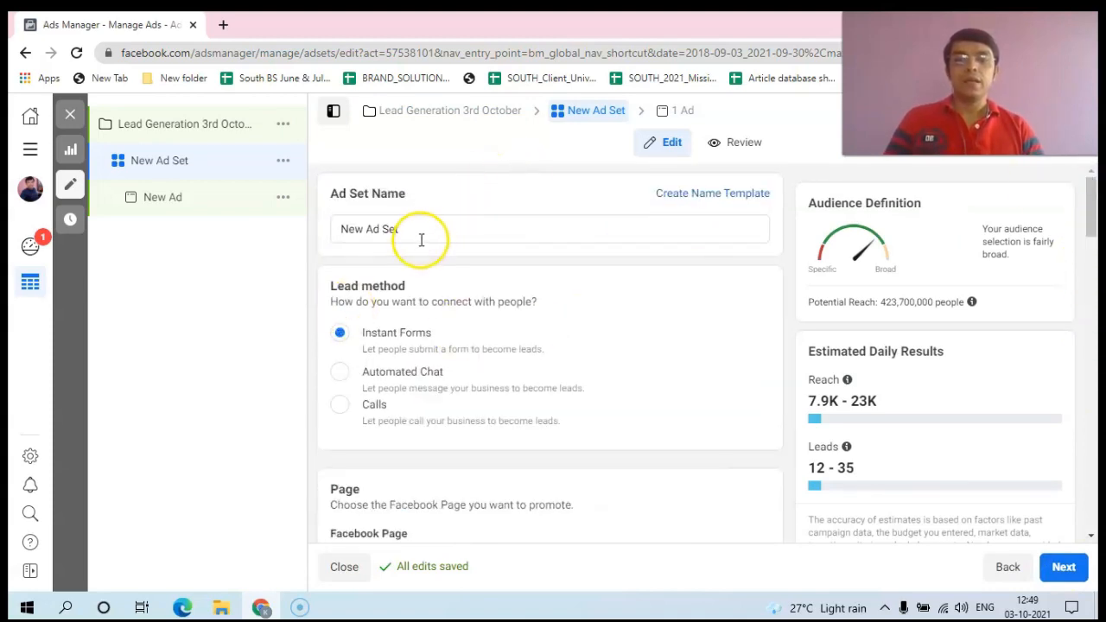
Rename the new ad set as "Ad Set"
left_click(364, 229)
key("BackSpace")
key("BackSpace")
key("BackSpace")
key("BackSpace")
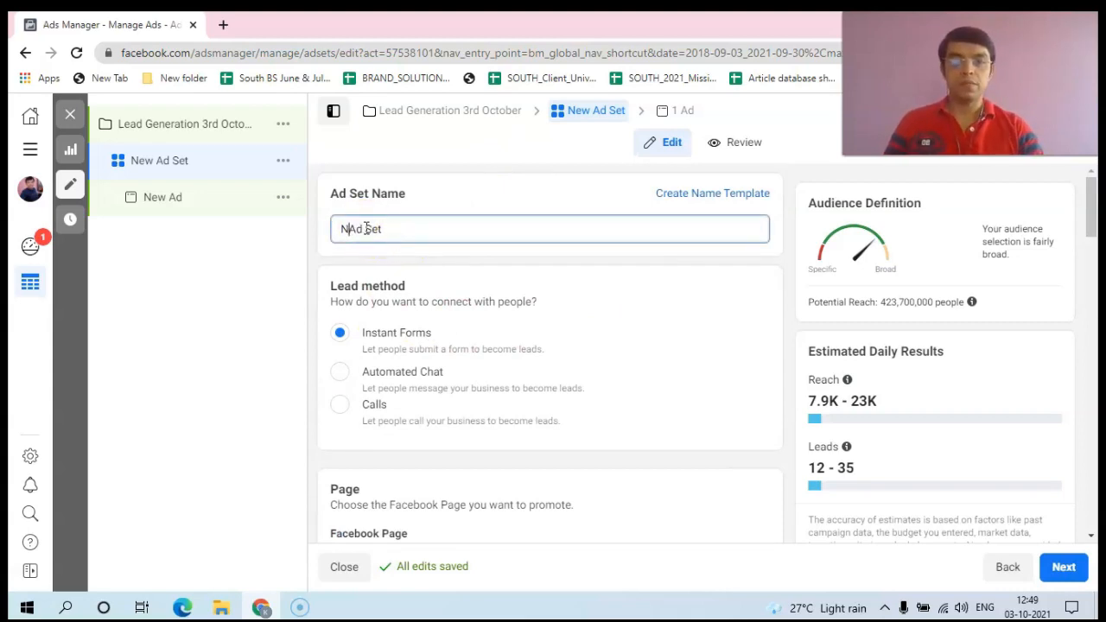
left_click(240, 294)
Enable Dynamic Creative for the ad set, keeping Instant Forms as the lead method
scroll(1090, 226, "down", 1)
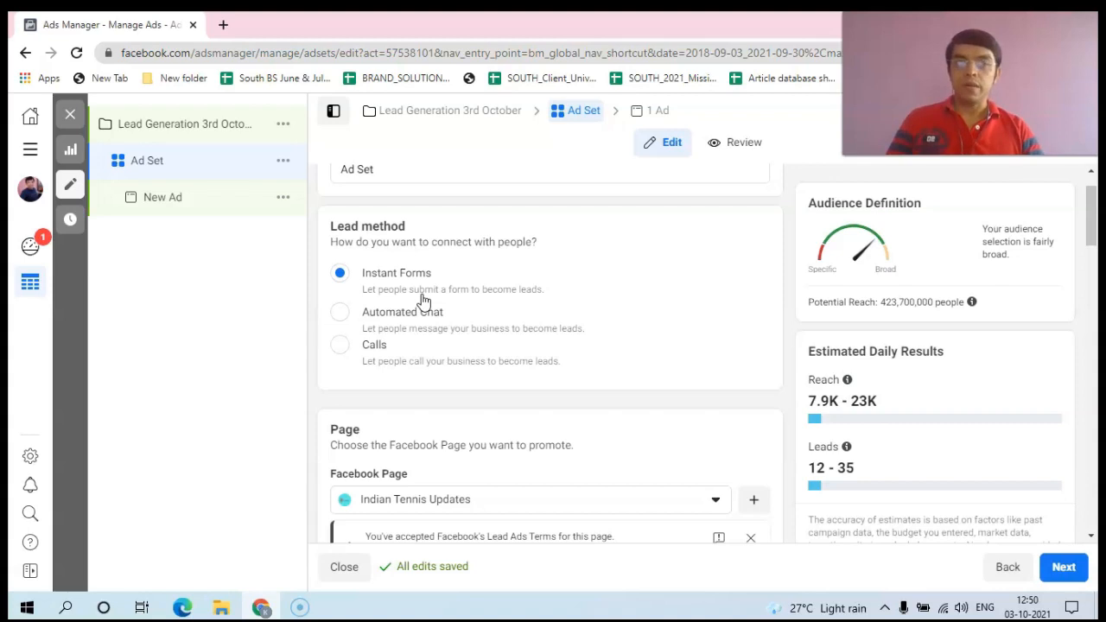
left_click_drag(1094, 222, 1096, 256)
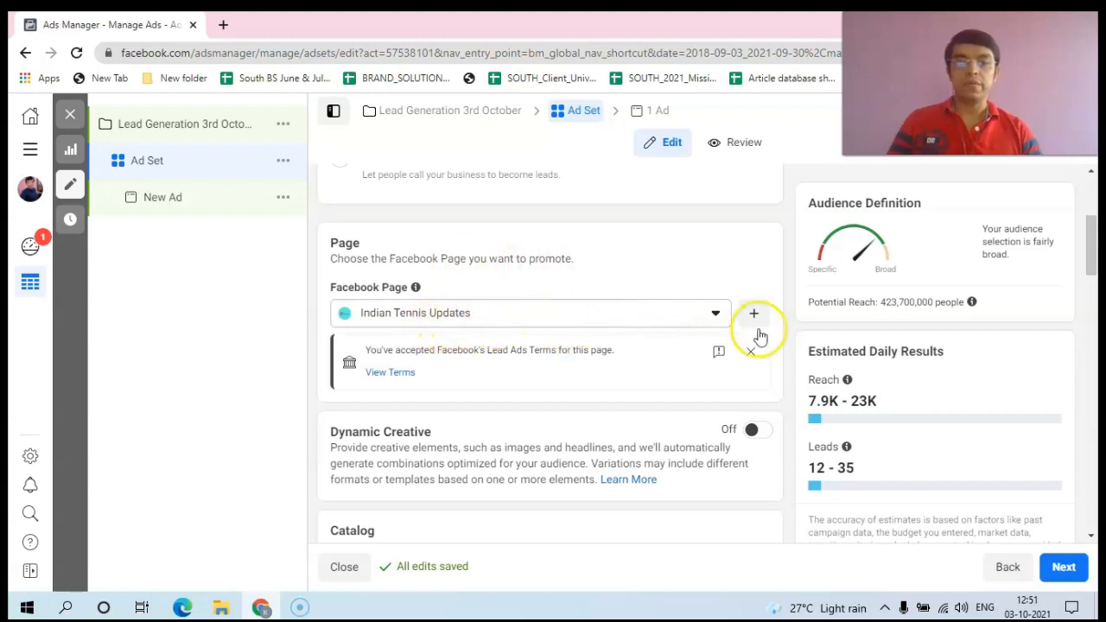
left_click_drag(1091, 259, 1095, 285)
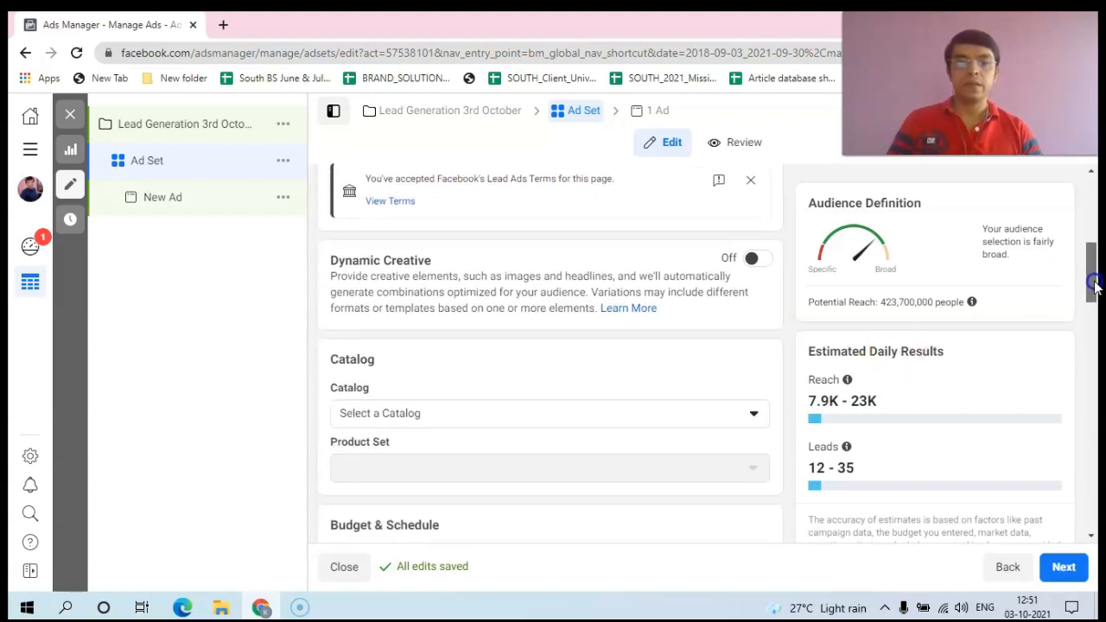
left_click(753, 261)
left_click(733, 387)
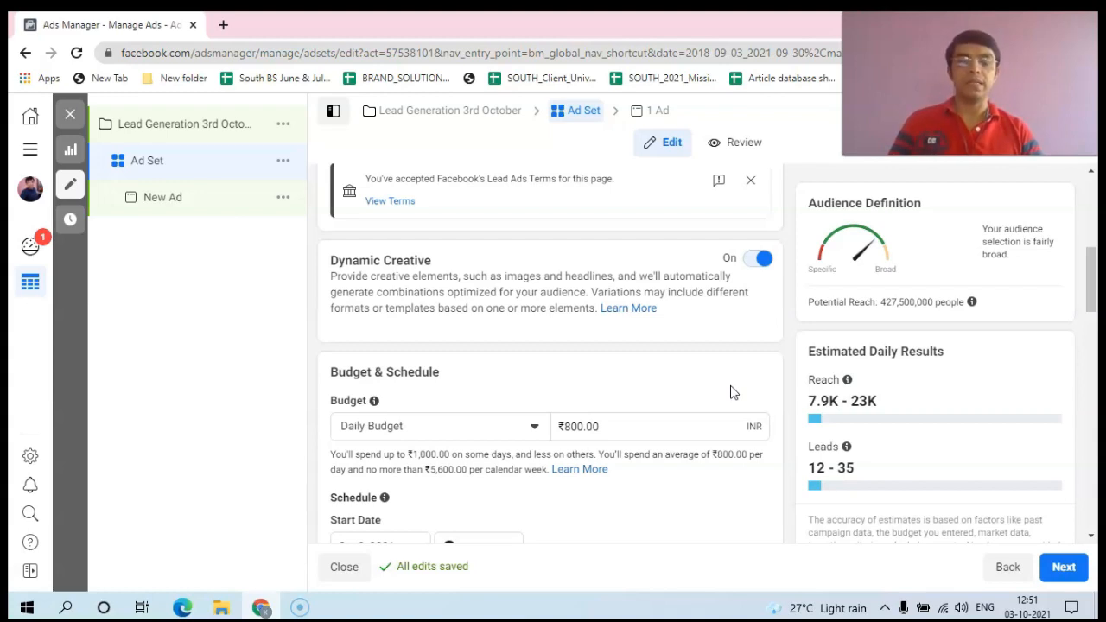
Set the ad set's daily budget to ₹150.00
left_click_drag(1095, 262, 1095, 292)
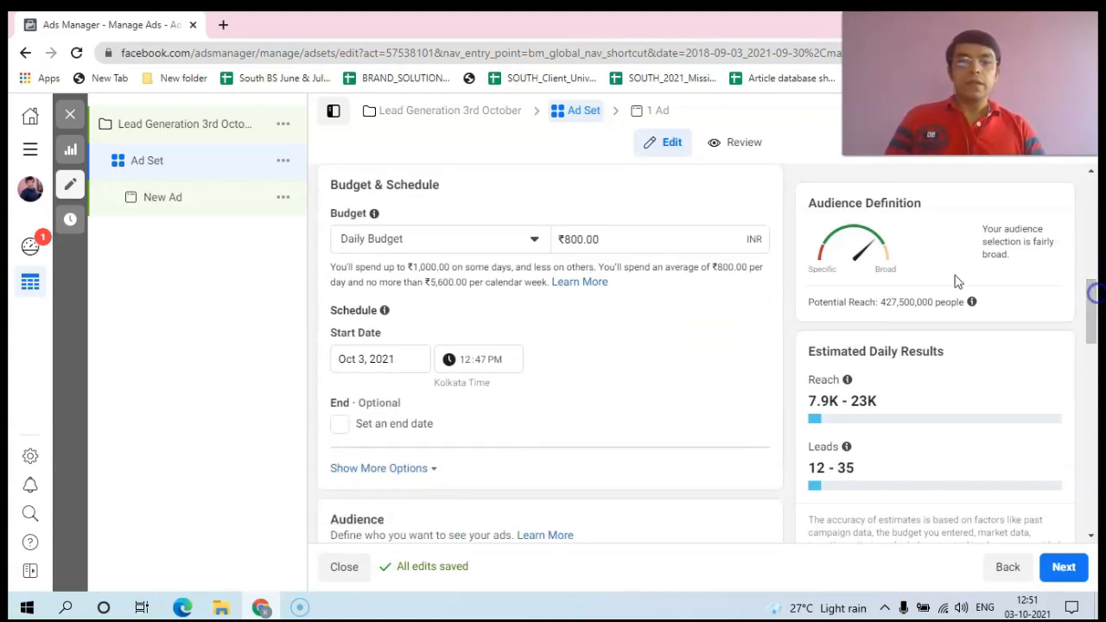
left_click(577, 239)
key("BackSpace")
key("BackSpace")
type("15")
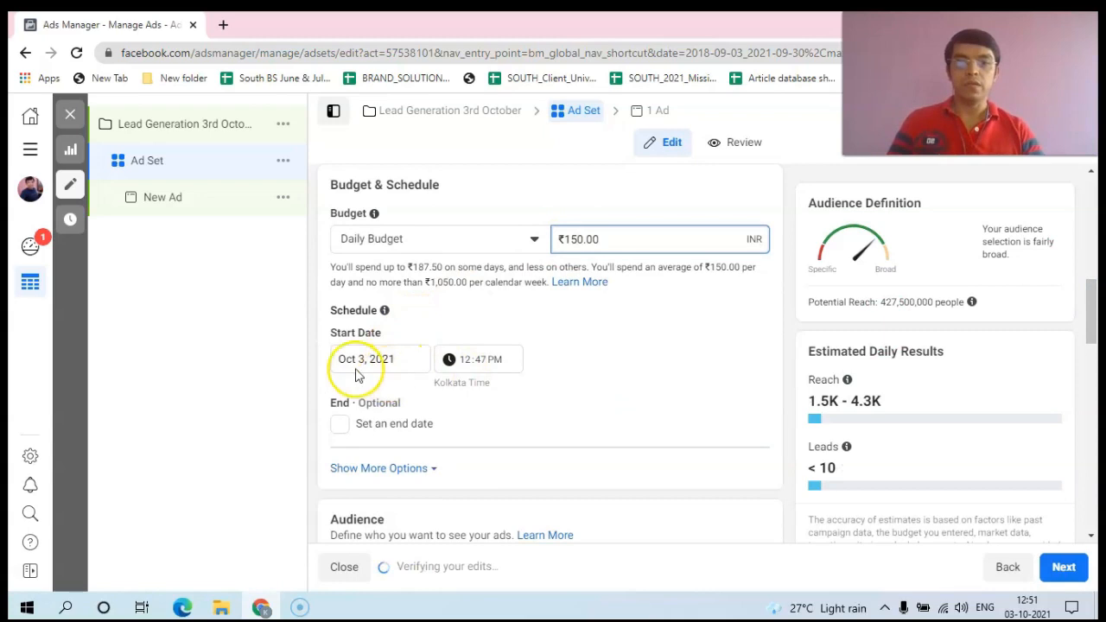
Set the start time in the ad set's schedule to 1:47 PM
left_click(472, 363)
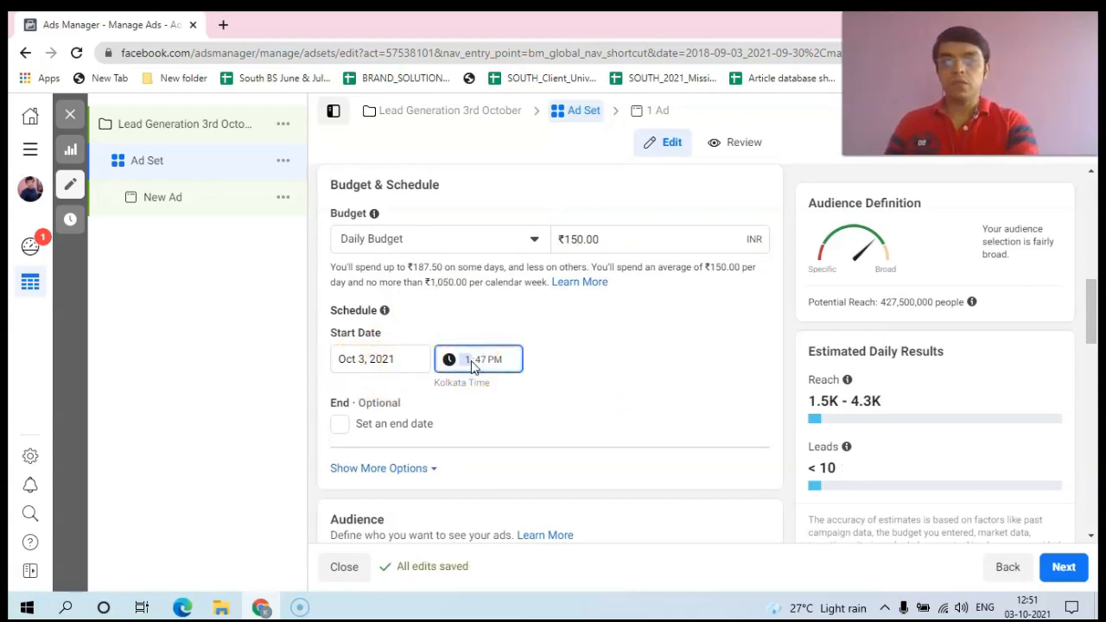
left_click(469, 359)
type("1")
Add an end date to the ad set's schedule and set it to October 6, 2021
left_click(341, 424)
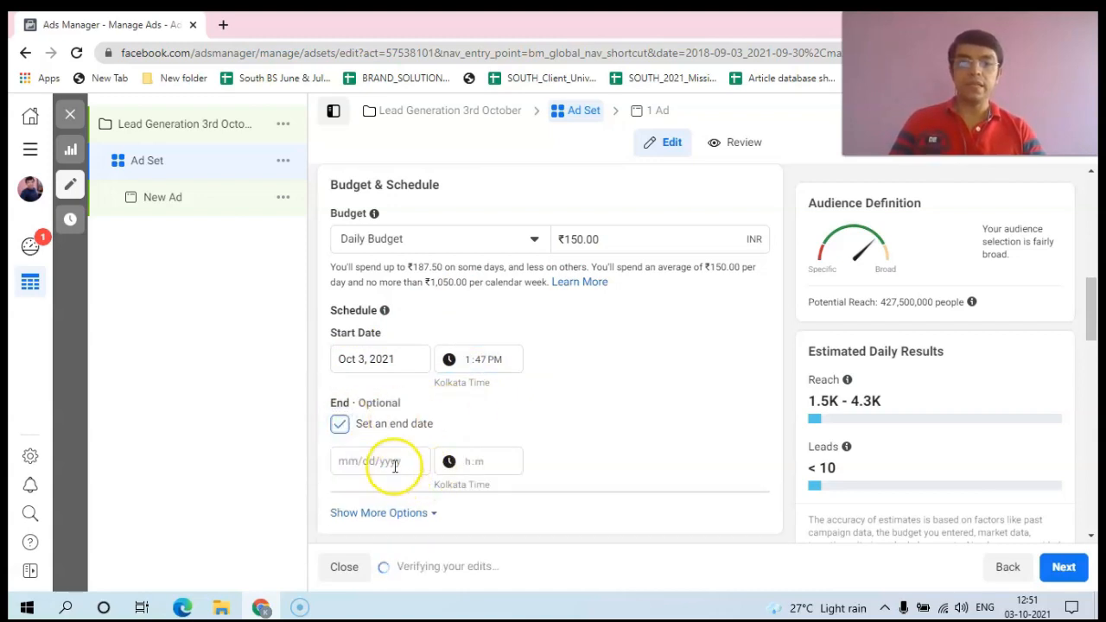
left_click(393, 463)
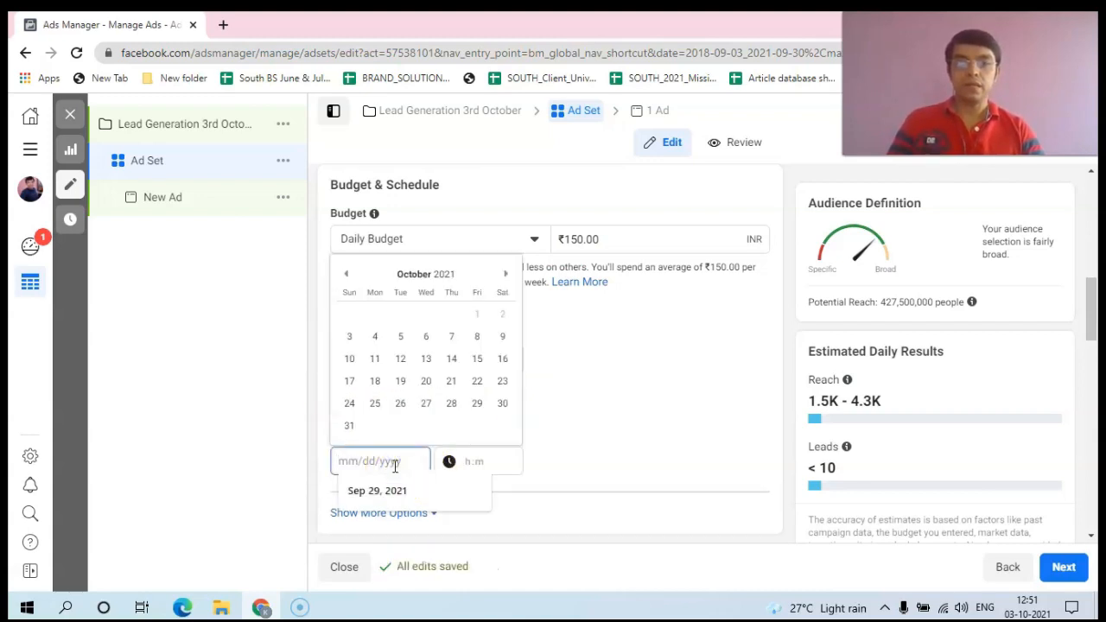
left_click(605, 395)
left_click(350, 462)
left_click(348, 461)
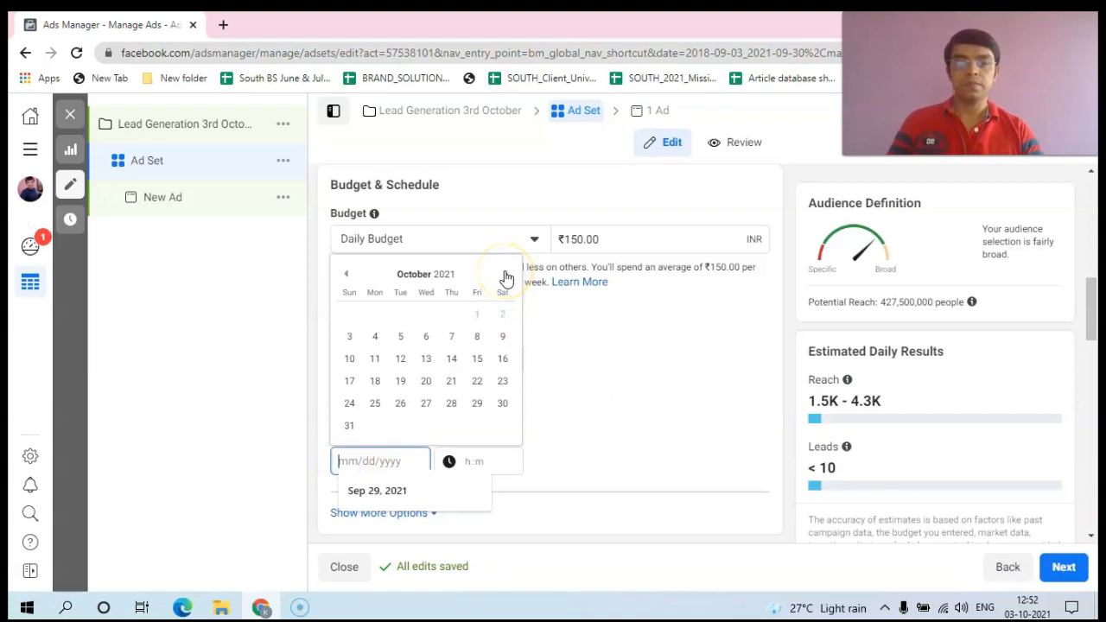
left_click(426, 337)
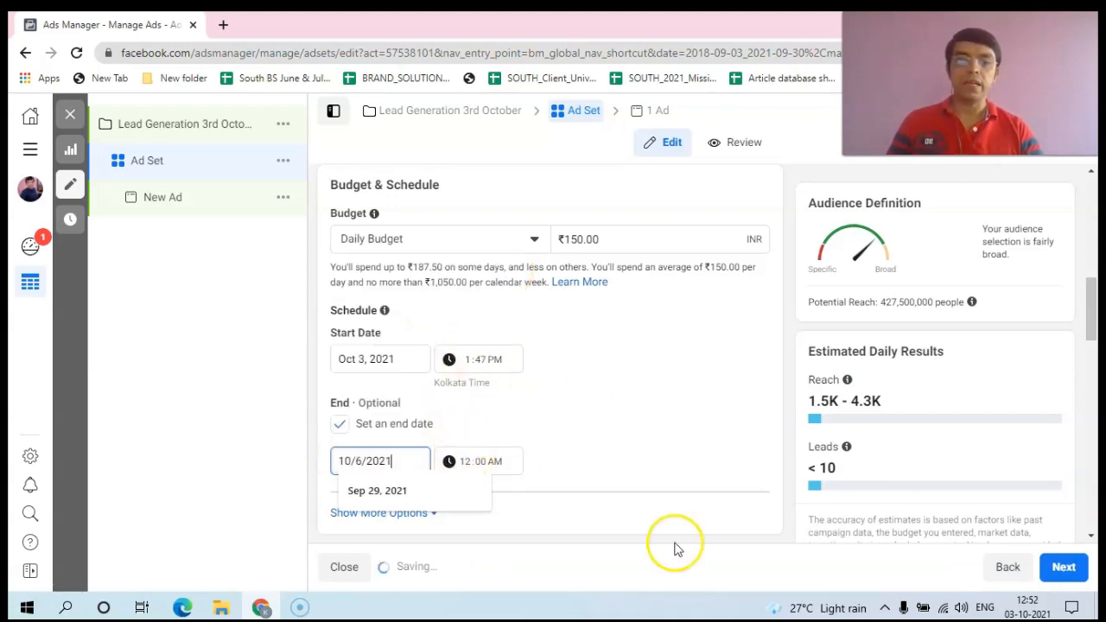
Set the audience's maximum age to 46
left_click_drag(1091, 316, 1092, 404)
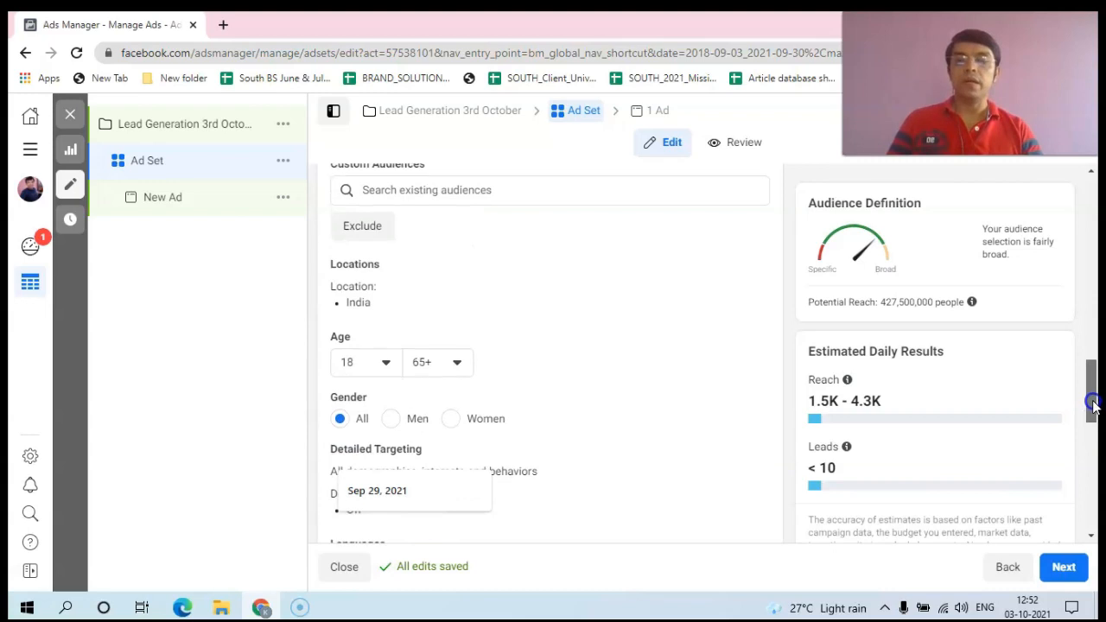
left_click(459, 363)
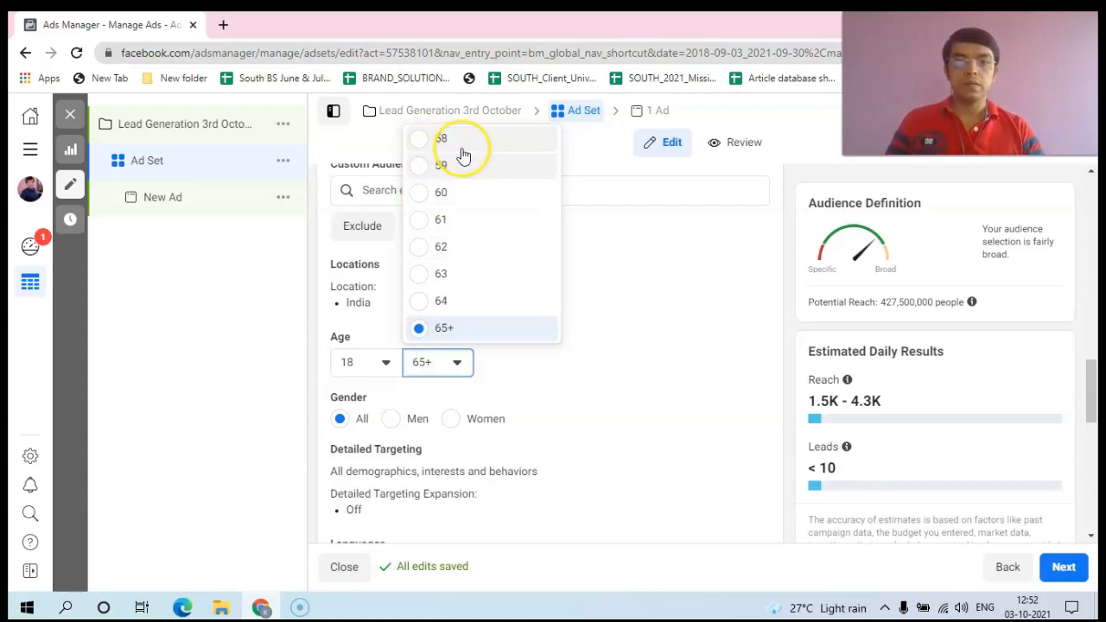
left_click(464, 153)
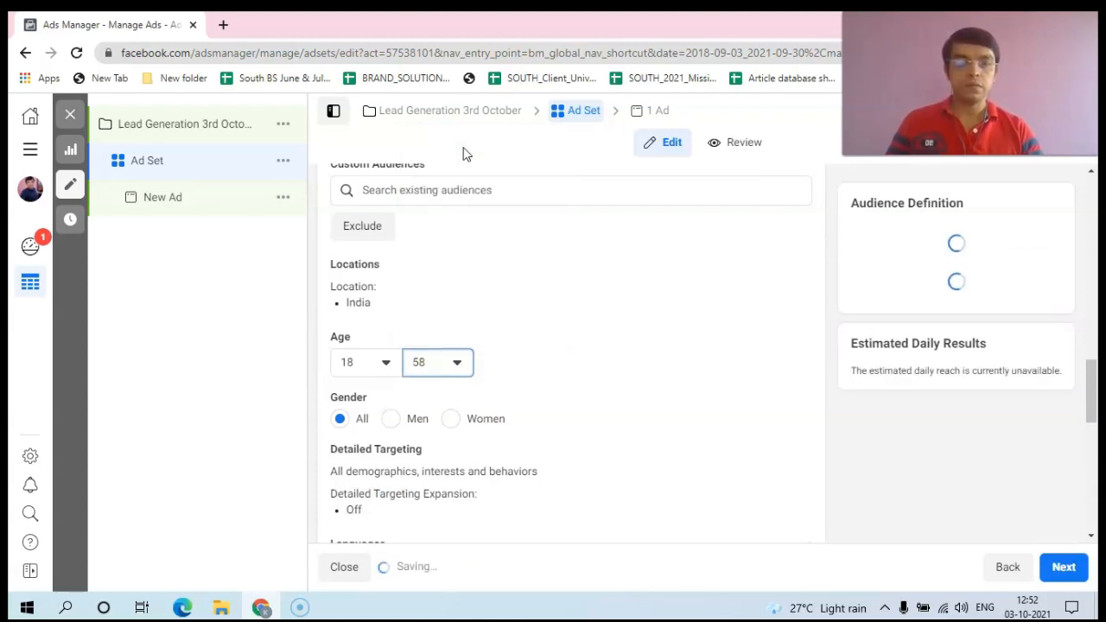
left_click(458, 363)
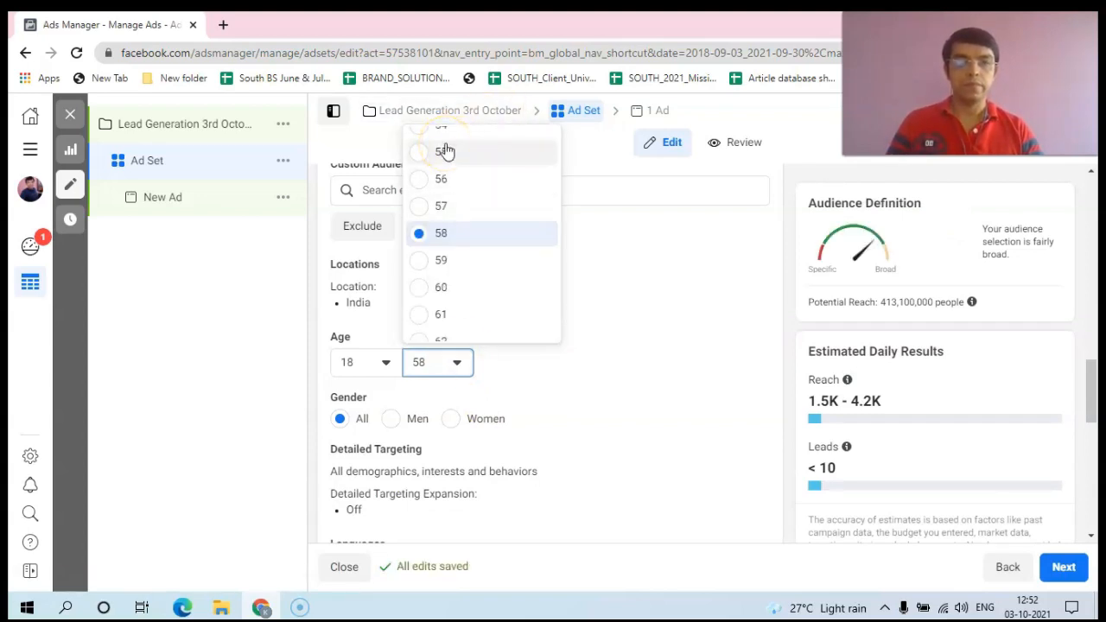
scroll(445, 152, "up", 2)
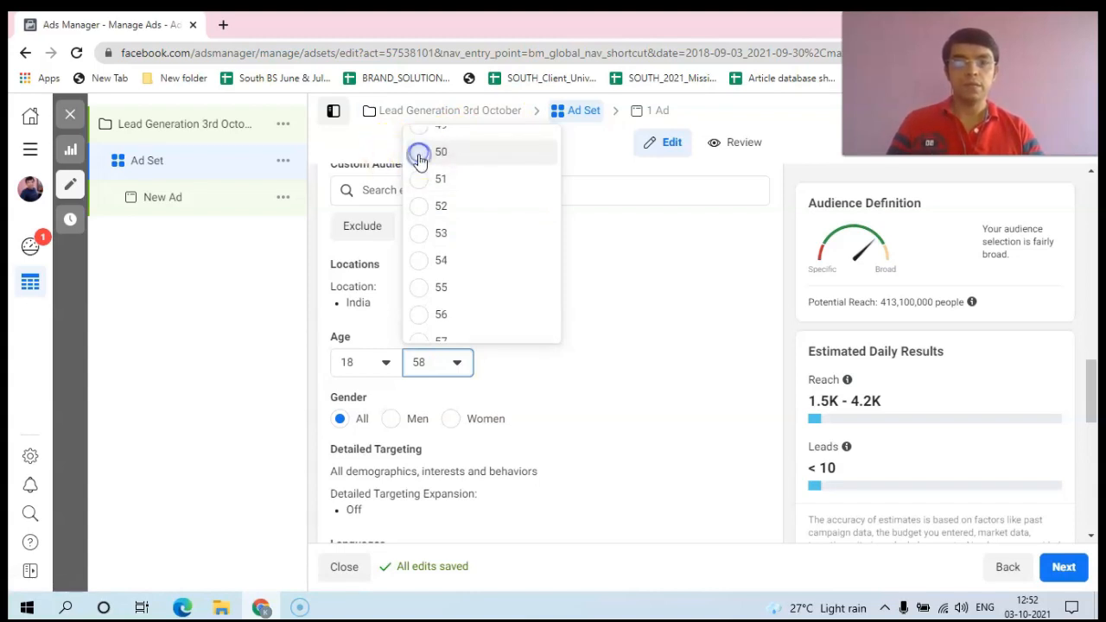
left_click(432, 153)
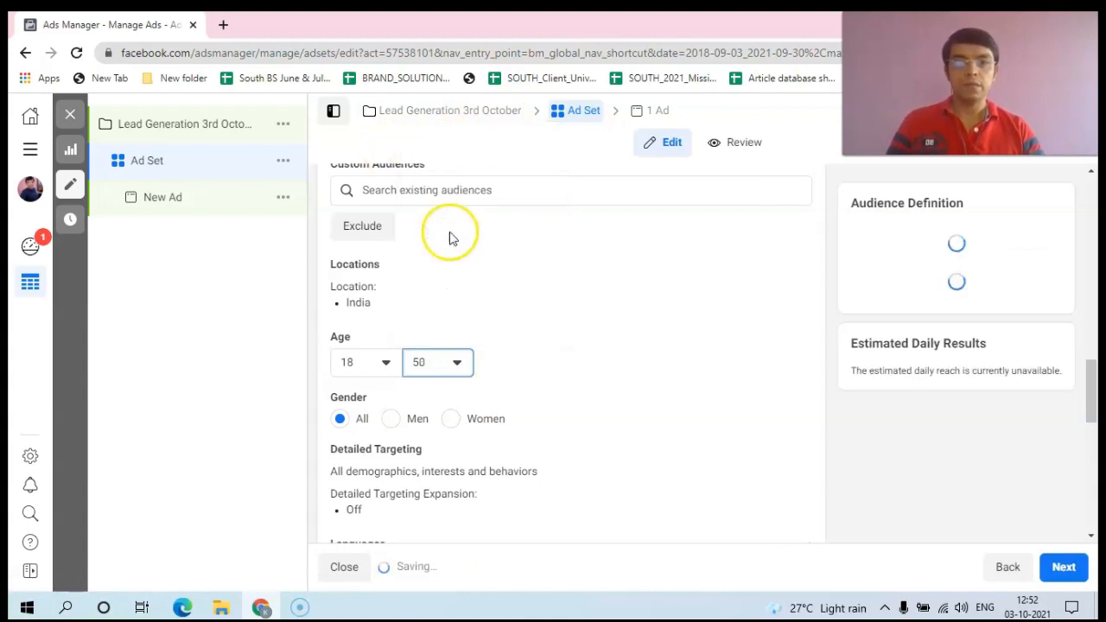
left_click(458, 364)
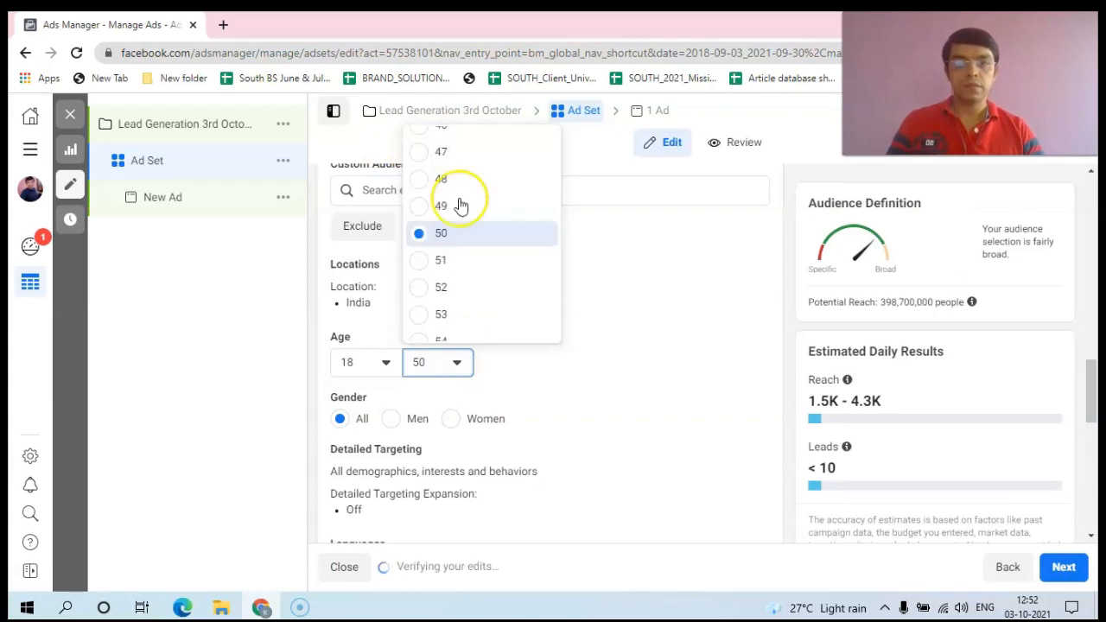
left_click(422, 130)
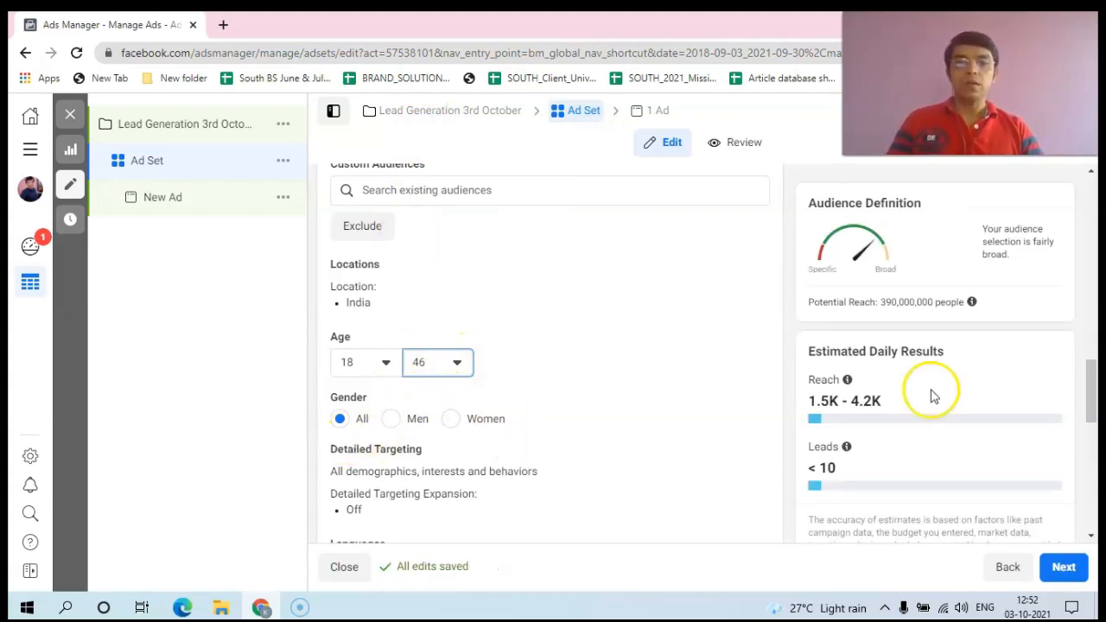
Review the ad set's detailed targeting, languages, placements, and optimization and delivery settings
left_click_drag(1096, 391, 1092, 422)
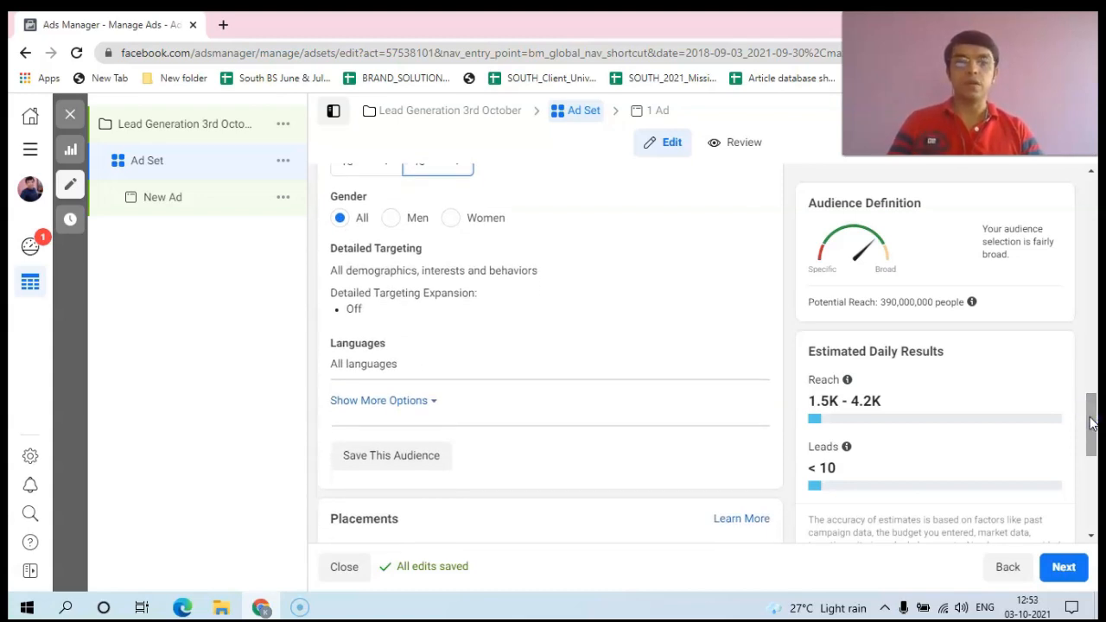
left_click_drag(1092, 423, 1093, 420)
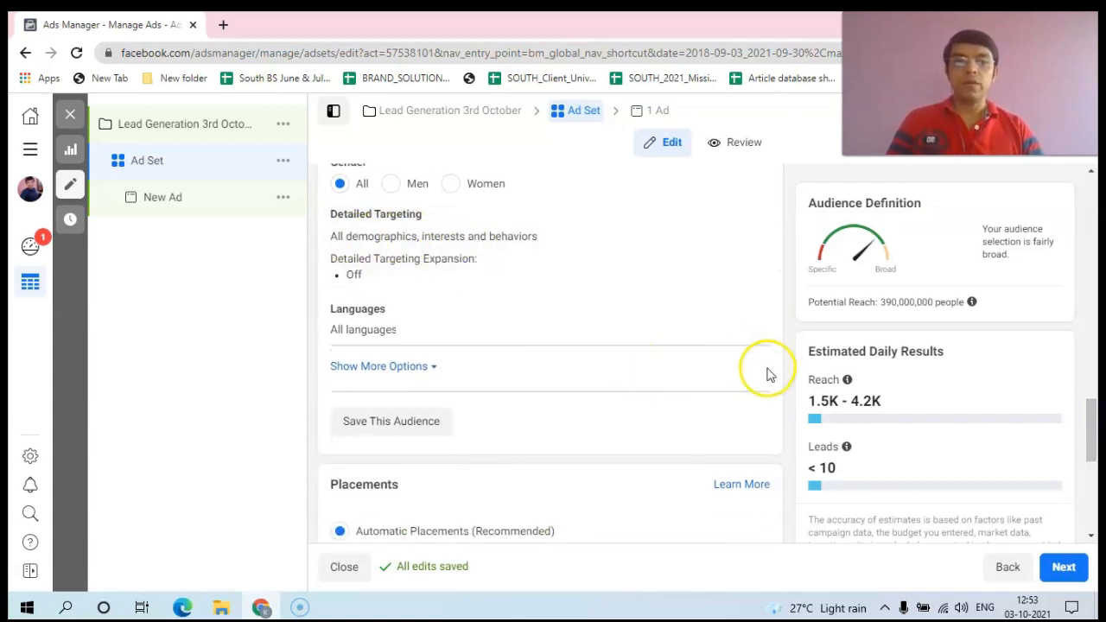
left_click_drag(1094, 424, 1094, 508)
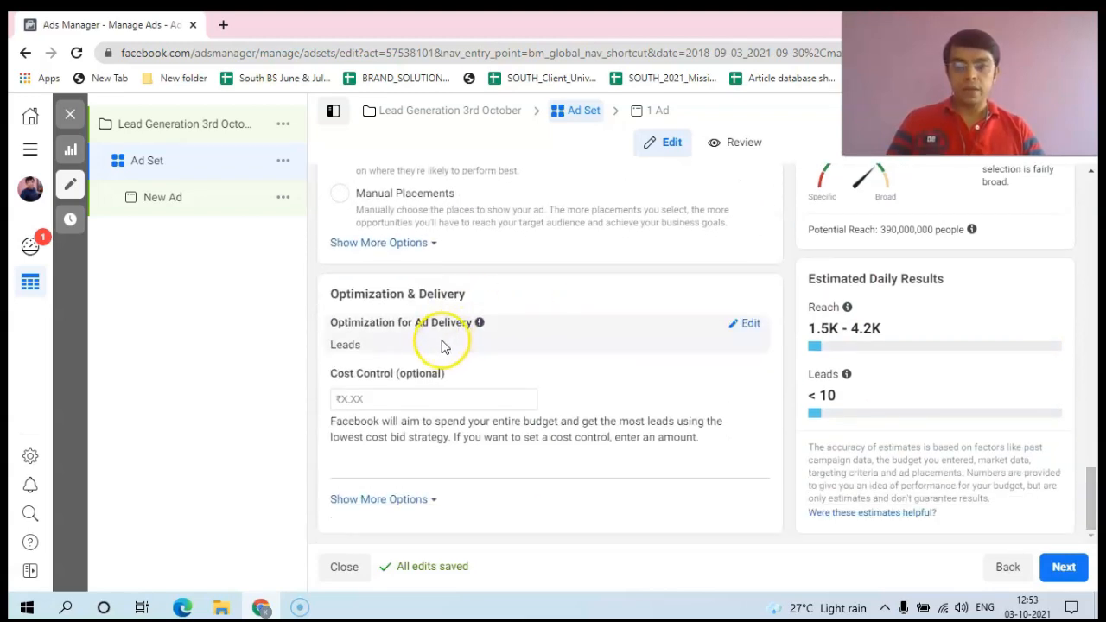
left_click(364, 348)
left_click(362, 342)
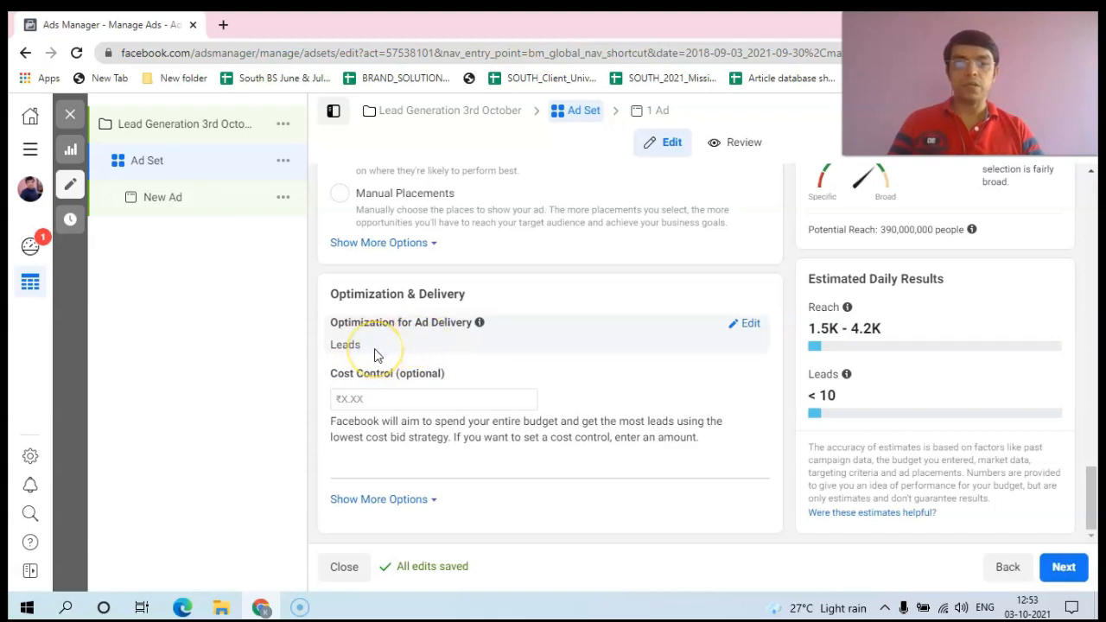
Expand the ad set's additional optimization and delivery options and examine the cost control, charging and delivery type settings
left_click(379, 402)
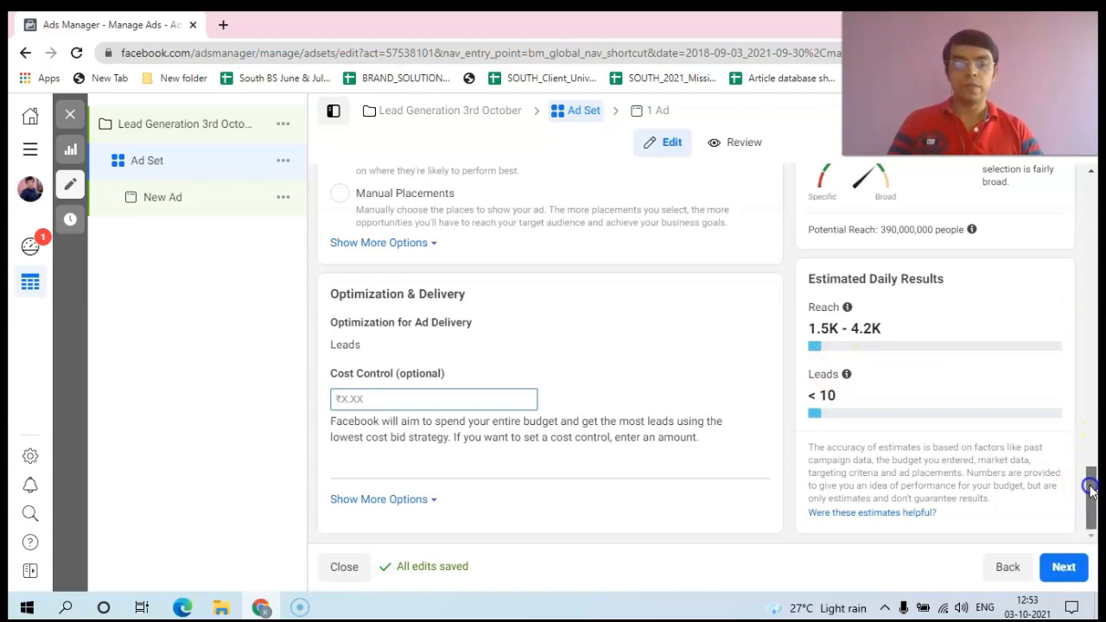
left_click(430, 501)
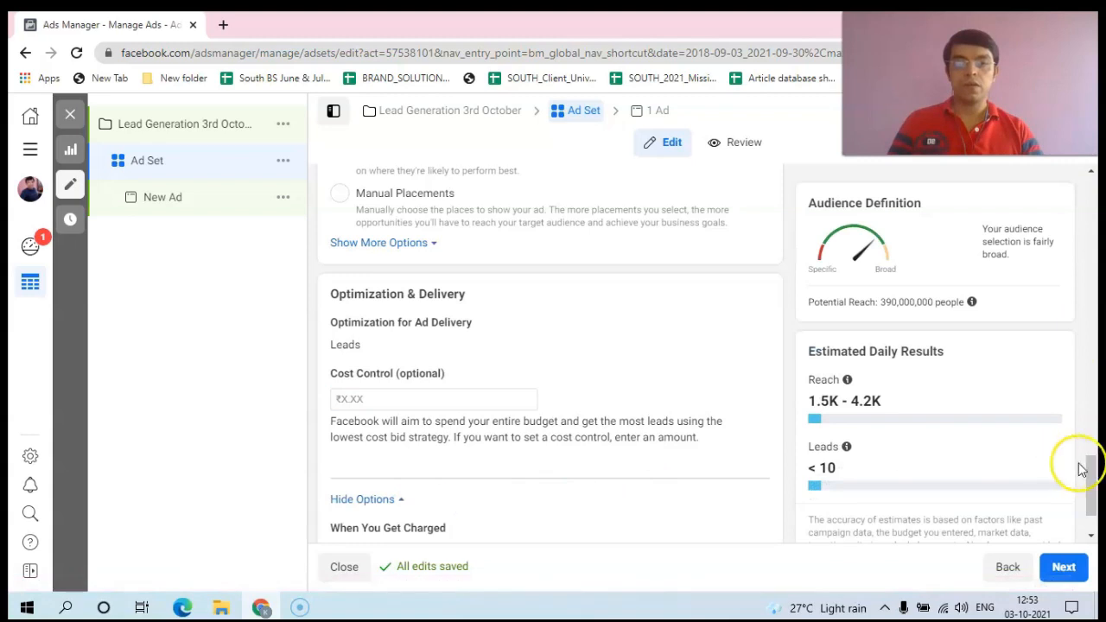
left_click_drag(1089, 456, 1091, 487)
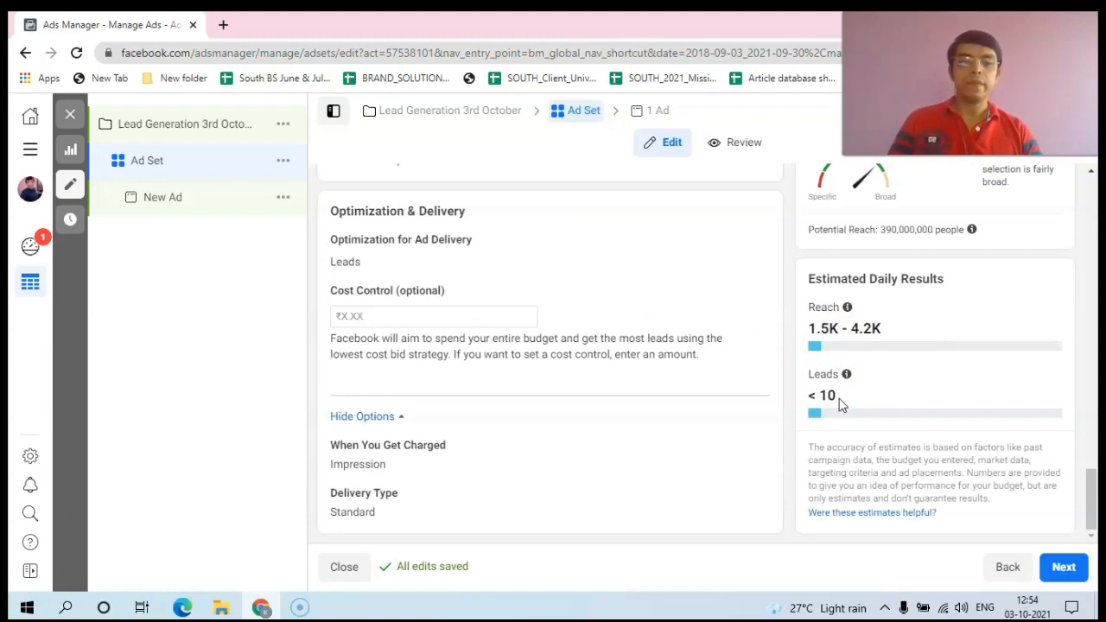
Continue from the ad set to the ad level and rename the new ad as "Ad"
left_click(1066, 568)
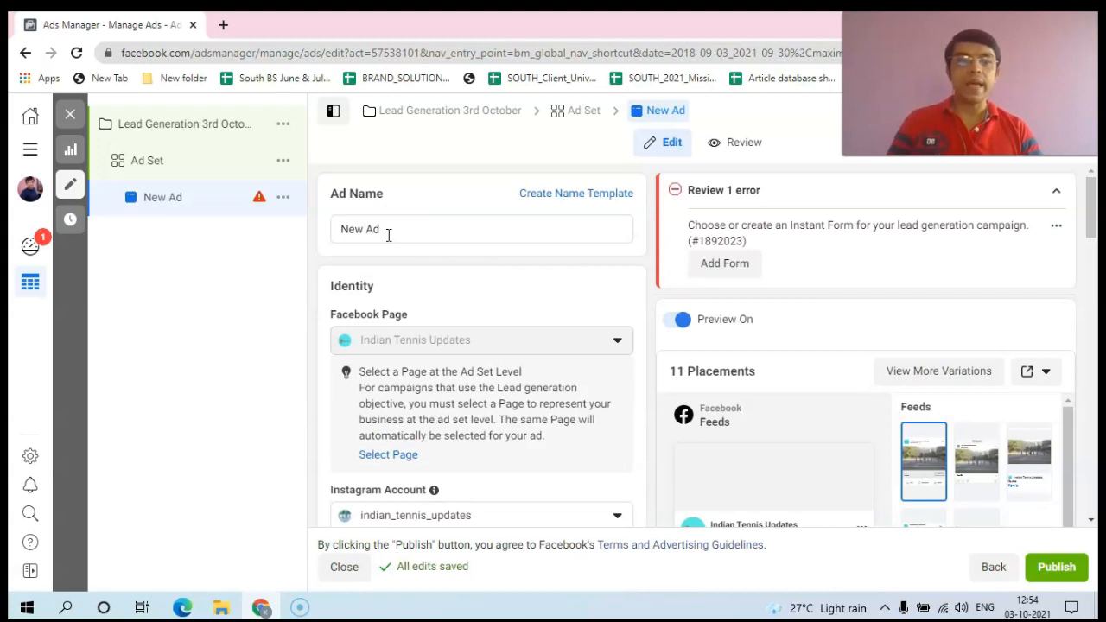
left_click_drag(387, 235, 303, 226)
type("A")
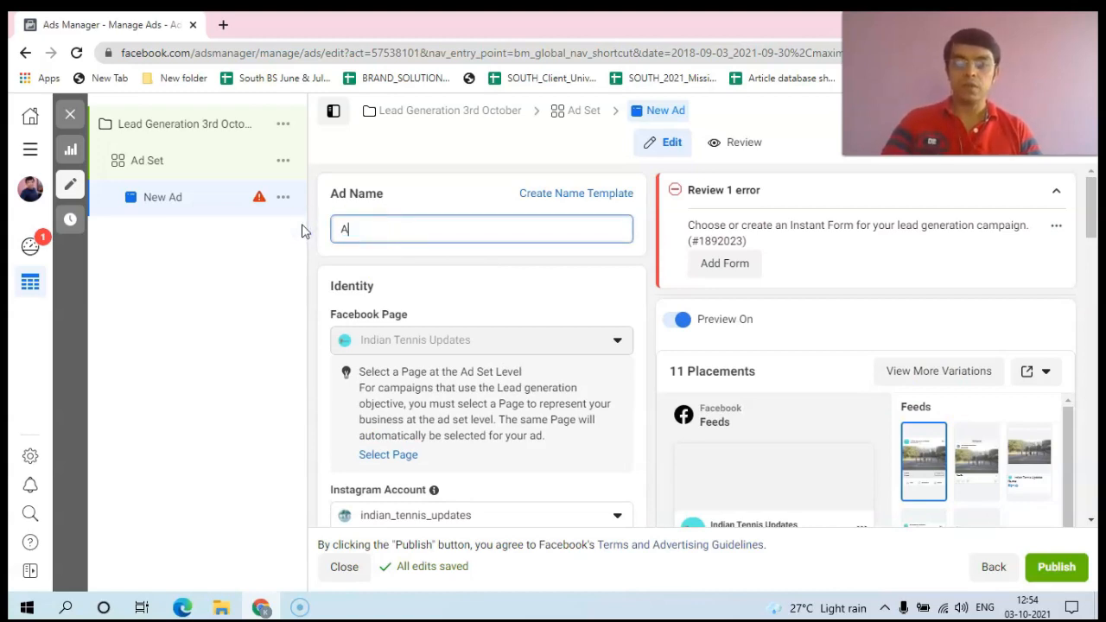
type("d")
left_click(230, 261)
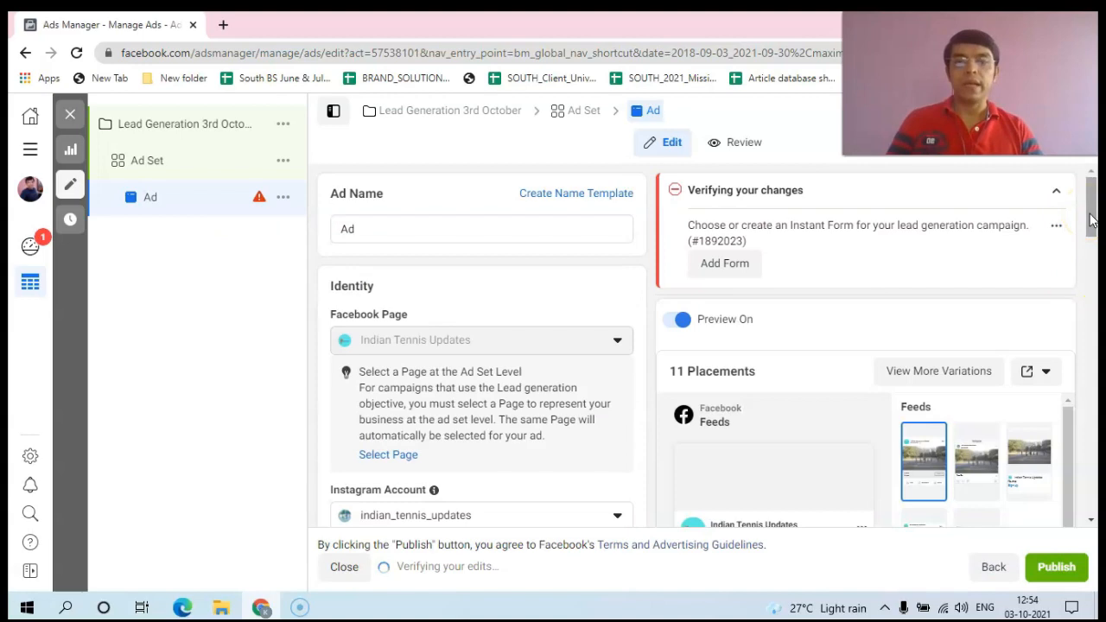
Replace the ad's 1766 × 993 image with the 708 × 708 picture from the Instagram images
left_click_drag(1090, 221, 1090, 232)
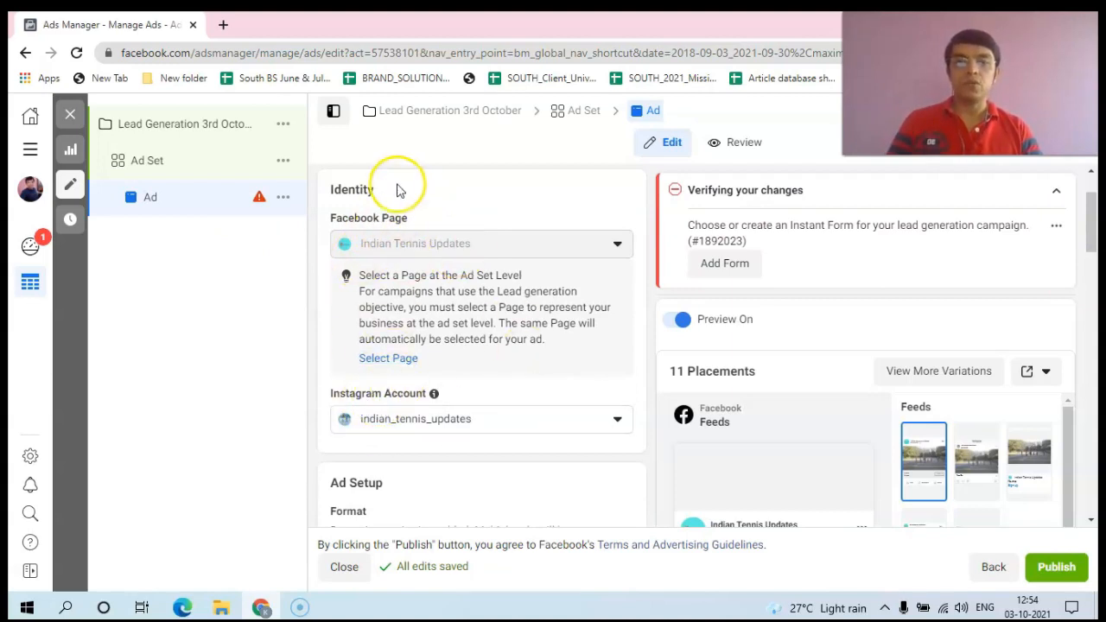
left_click_drag(1091, 234, 1094, 279)
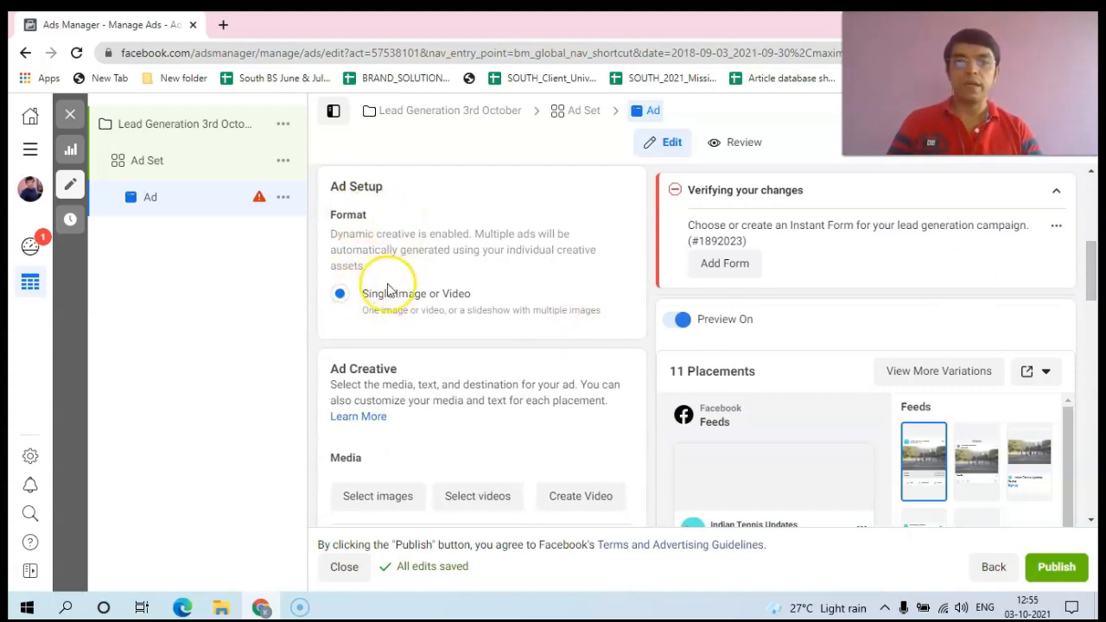
left_click_drag(1089, 258, 1094, 304)
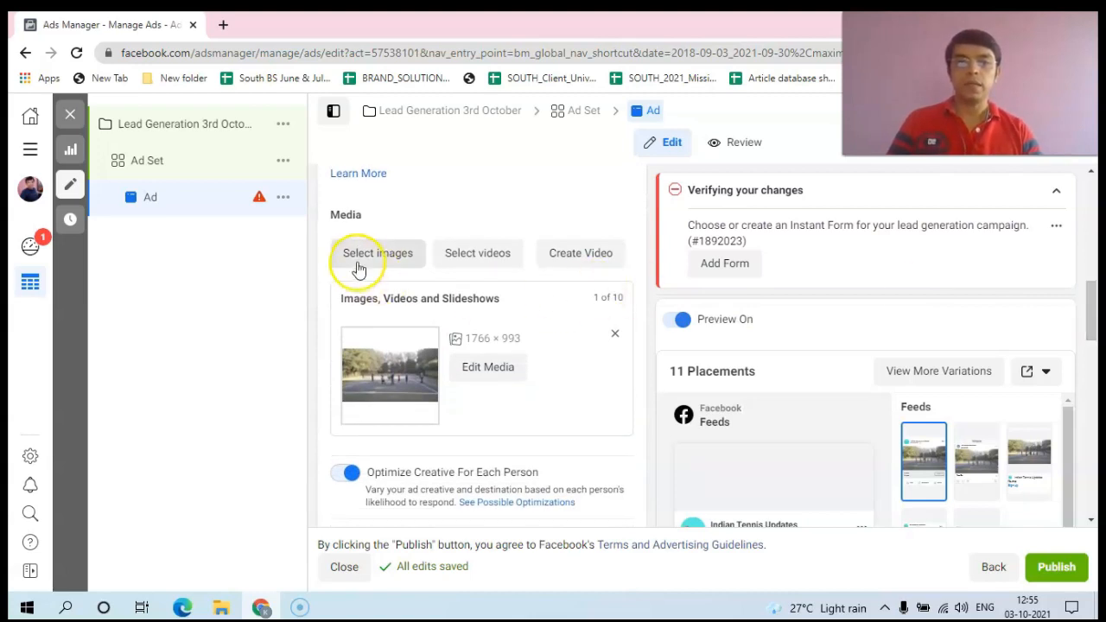
left_click_drag(1089, 306, 1092, 278)
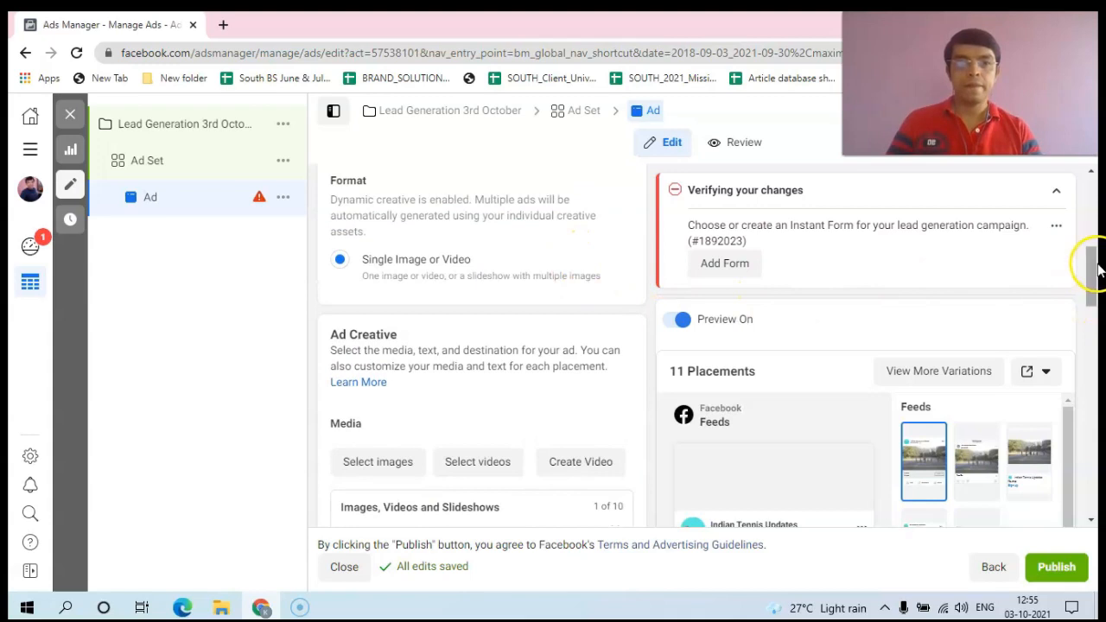
left_click_drag(1094, 270, 1094, 300)
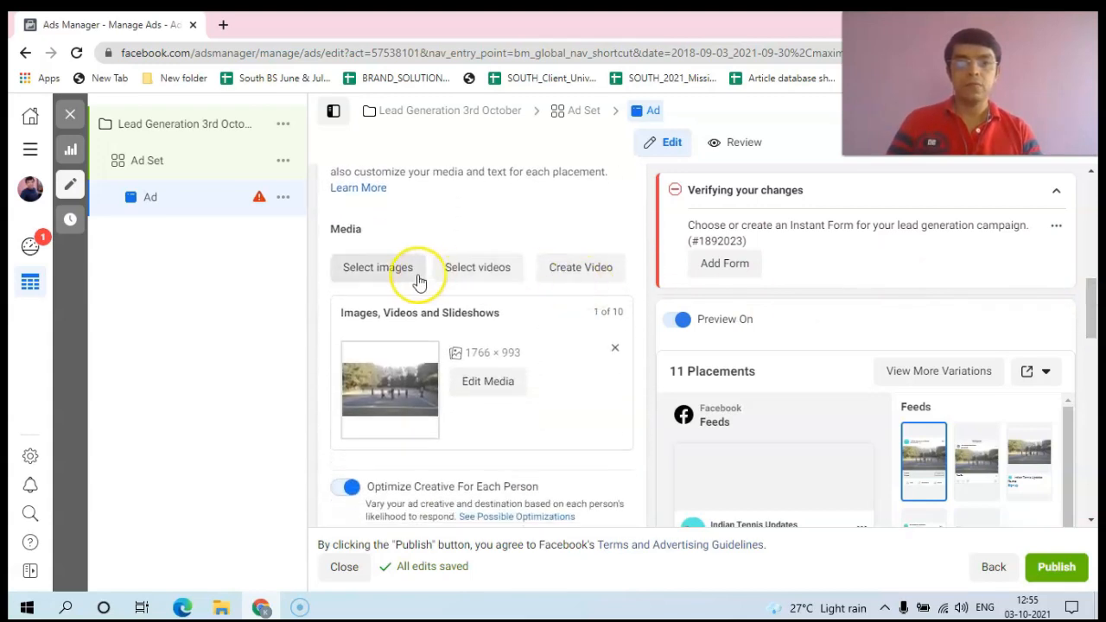
left_click(374, 277)
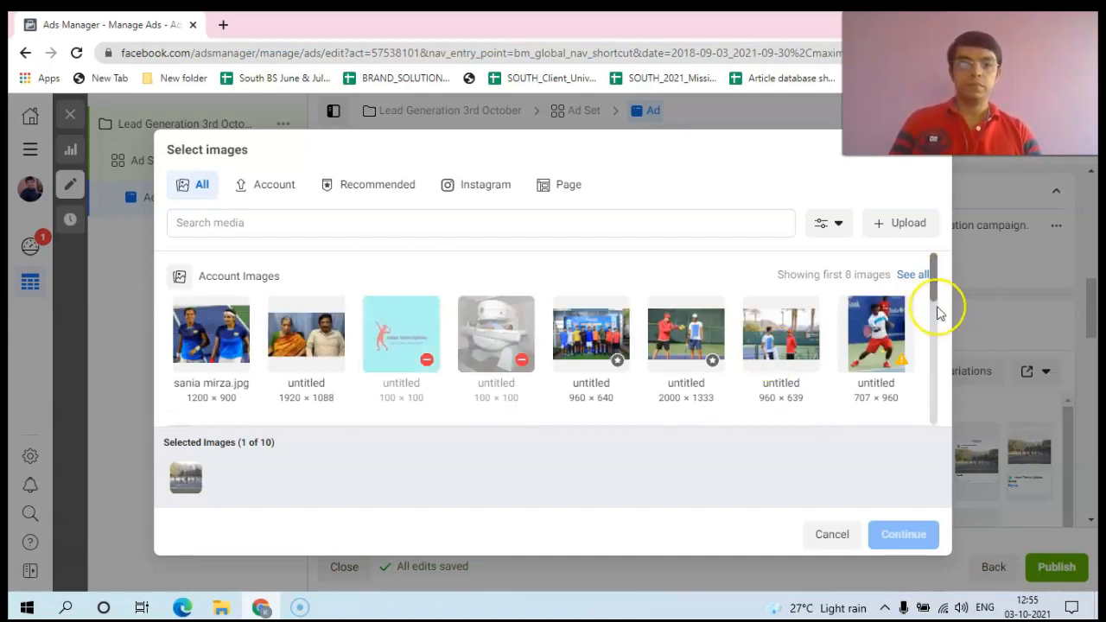
left_click_drag(938, 277, 942, 371)
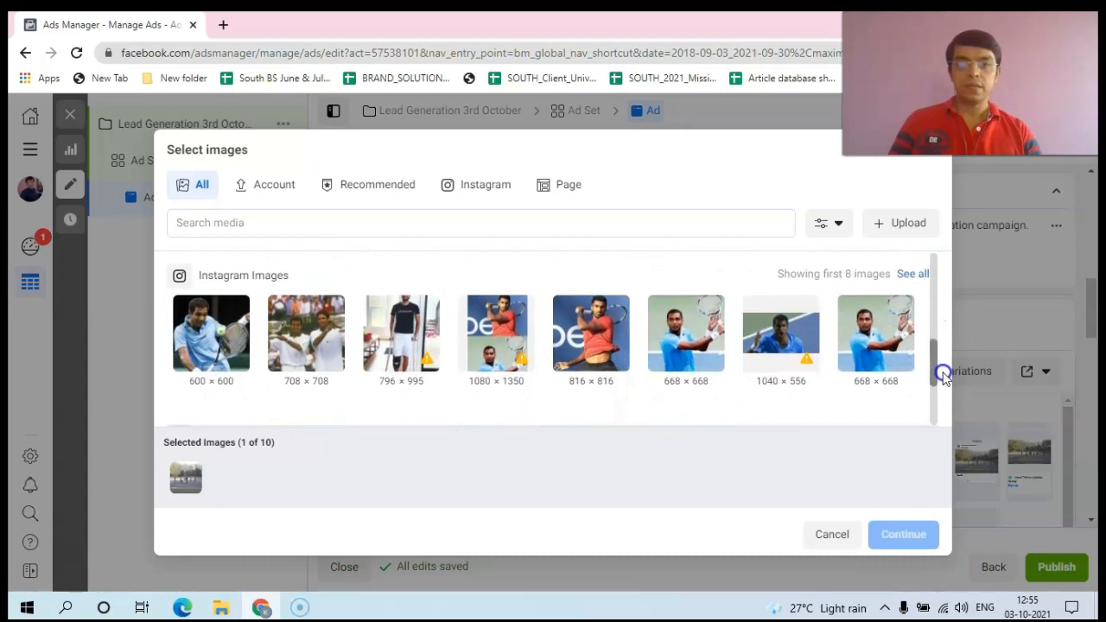
mouse_move(942, 372)
left_mouse_down()
mouse_move(942, 415)
mouse_move(944, 373)
left_mouse_up()
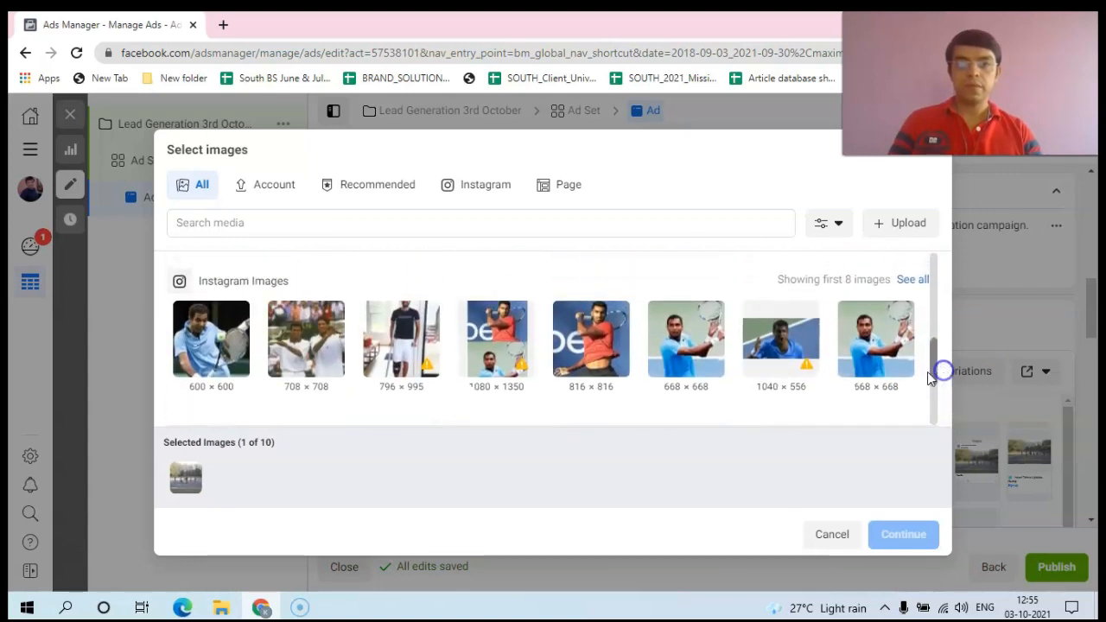
left_click(296, 339)
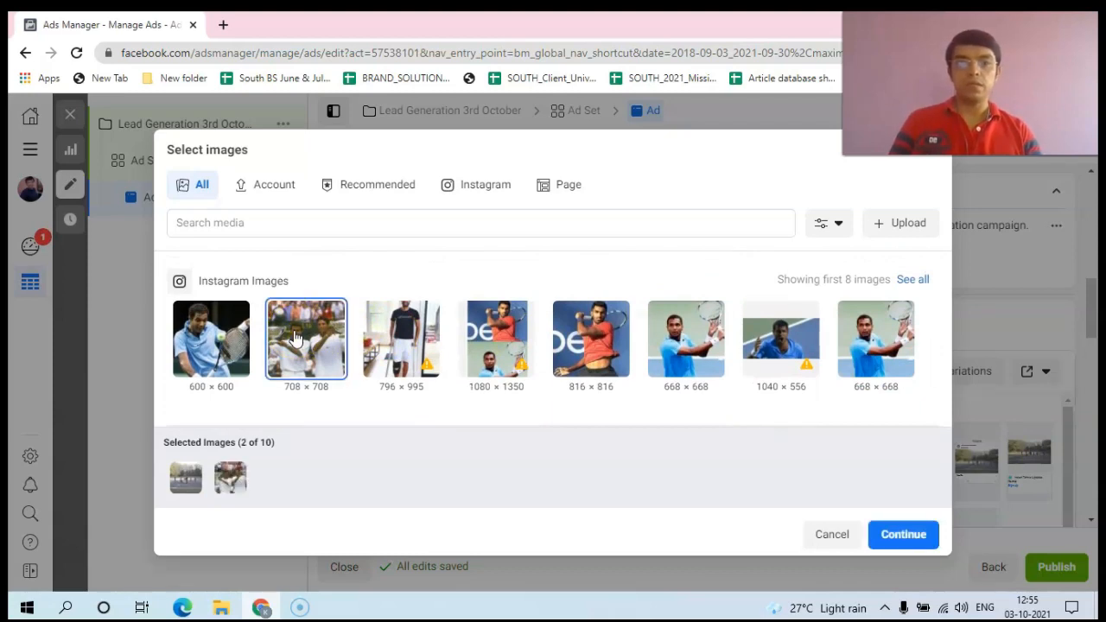
left_click(904, 536)
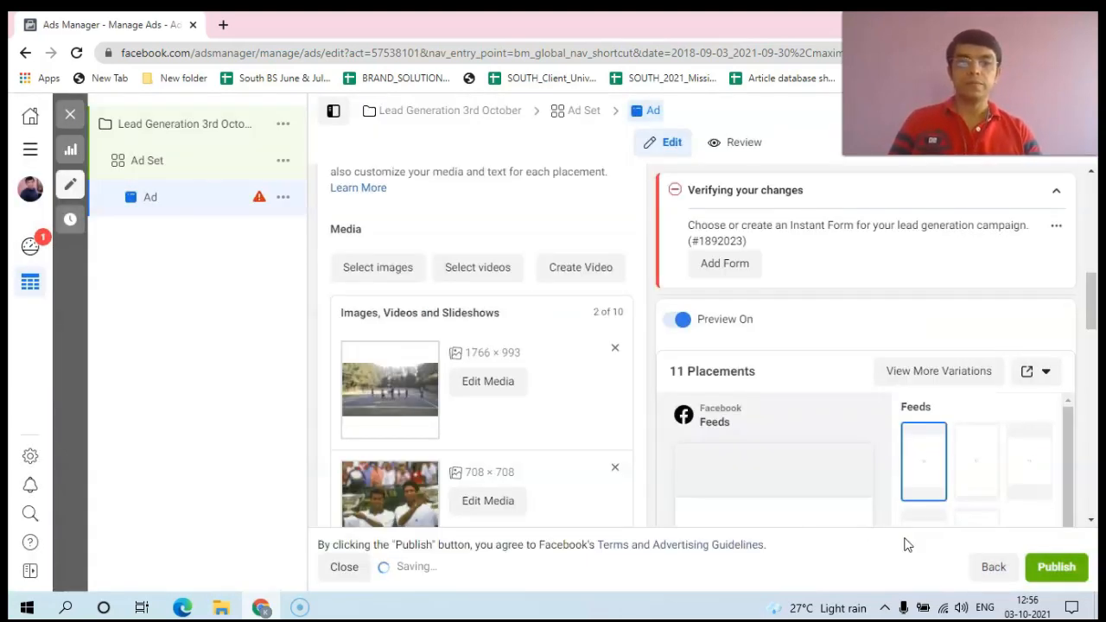
left_click(616, 348)
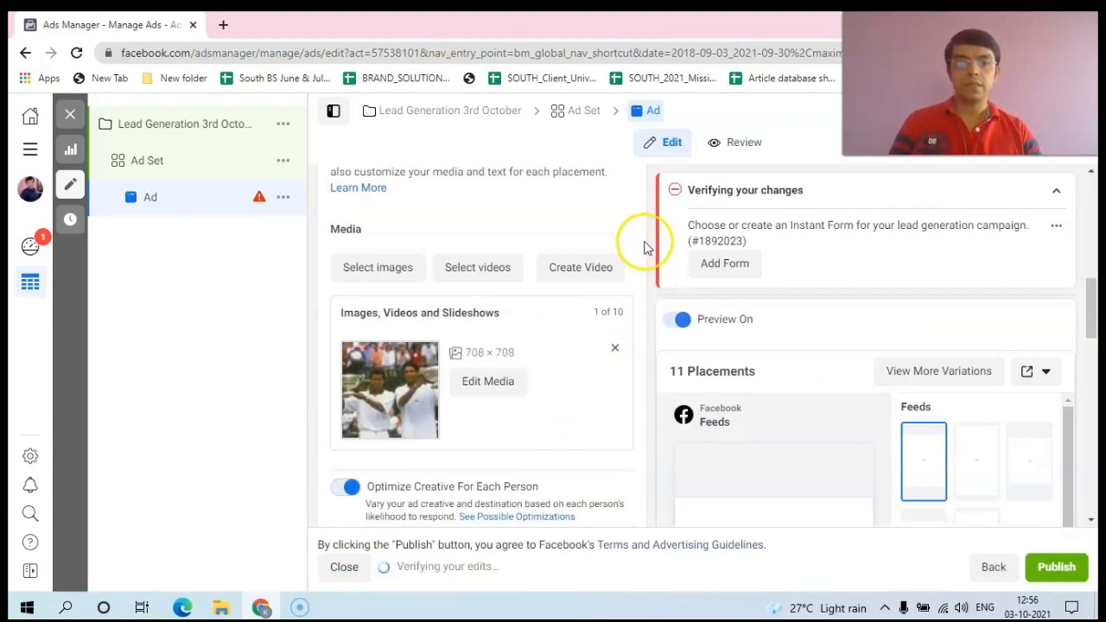
Enter "Indian Tennis News for" as the beginning of the ad's primary text
left_click_drag(1092, 320, 1097, 328)
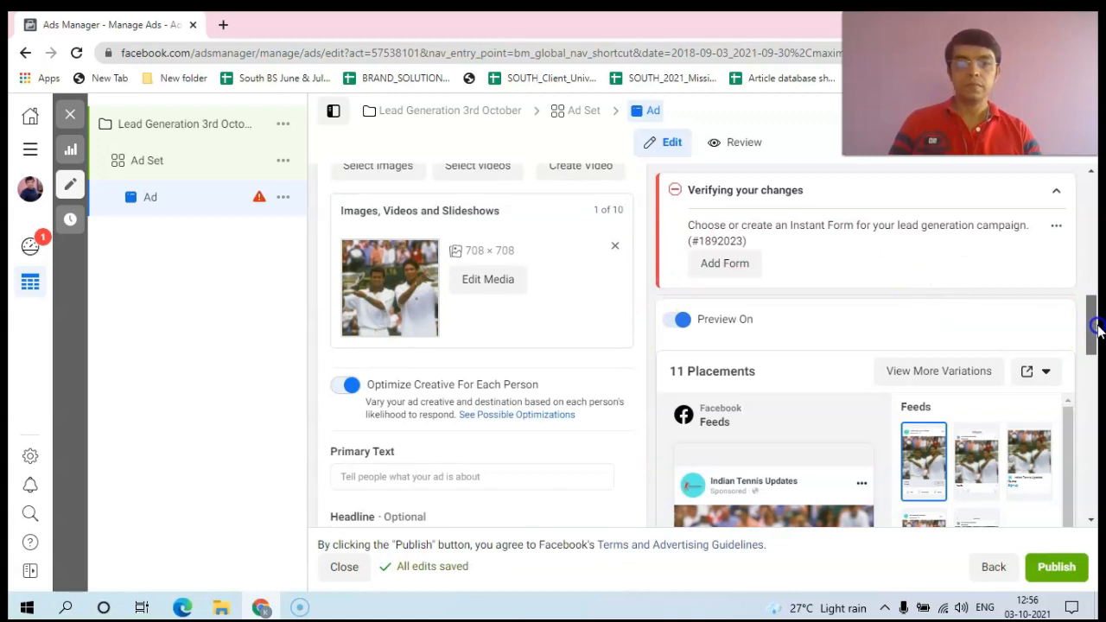
left_click_drag(1097, 328, 1098, 368)
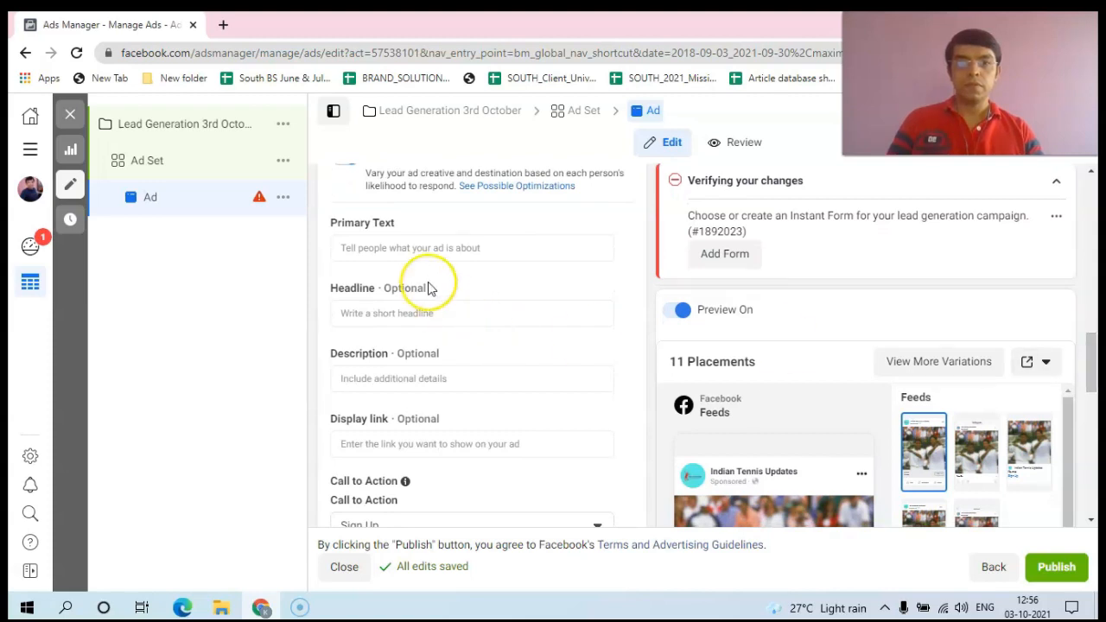
left_click(404, 249)
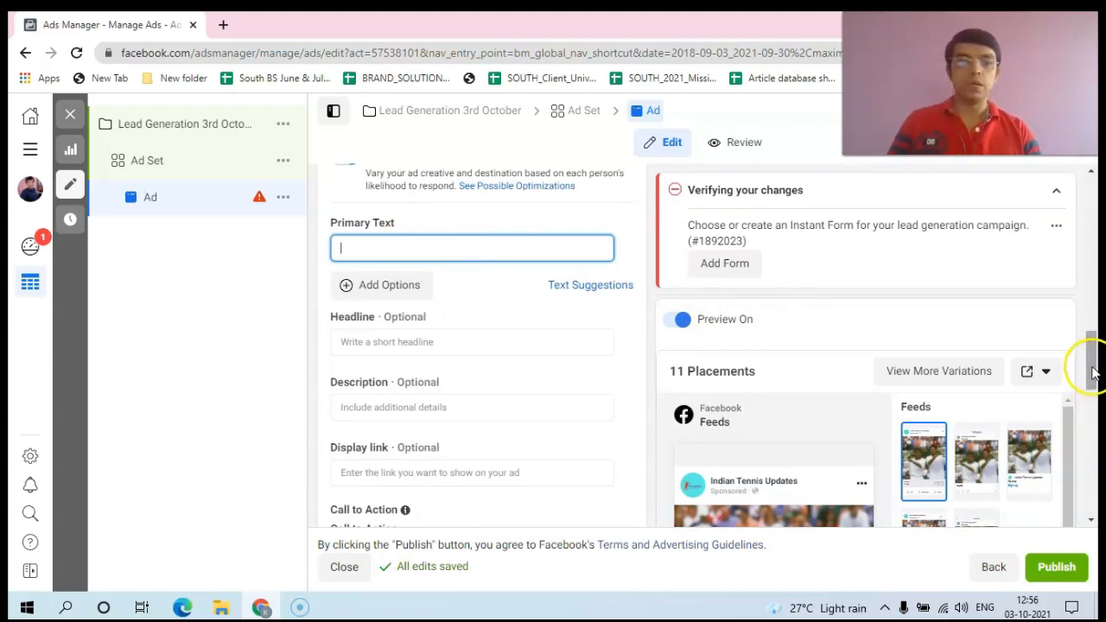
scroll(1093, 372, "down", 2)
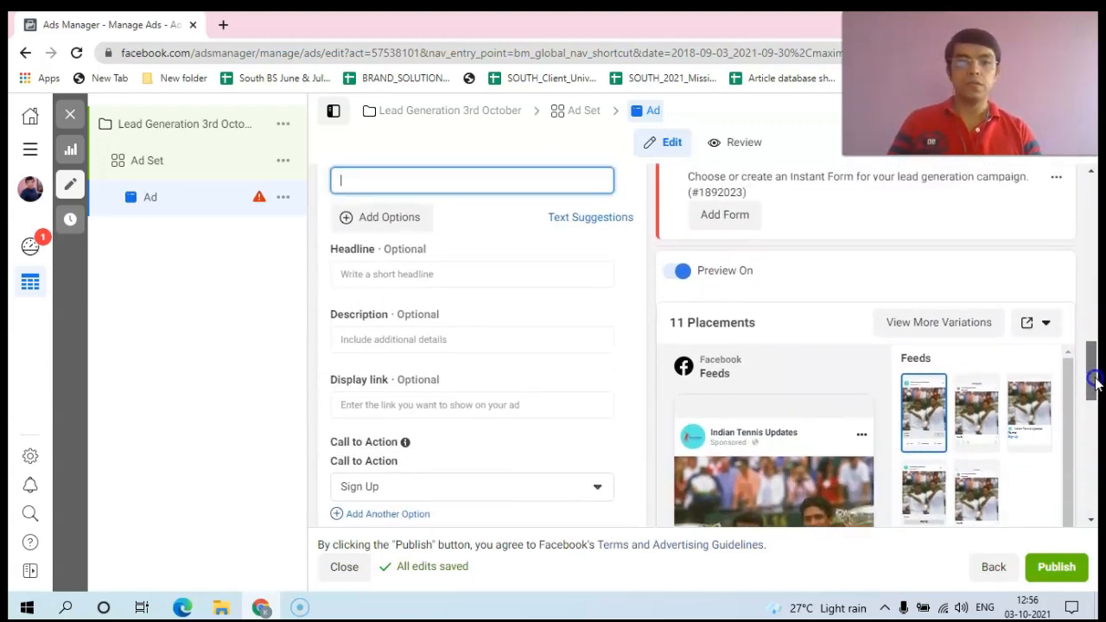
left_click_drag(1095, 378, 1095, 377)
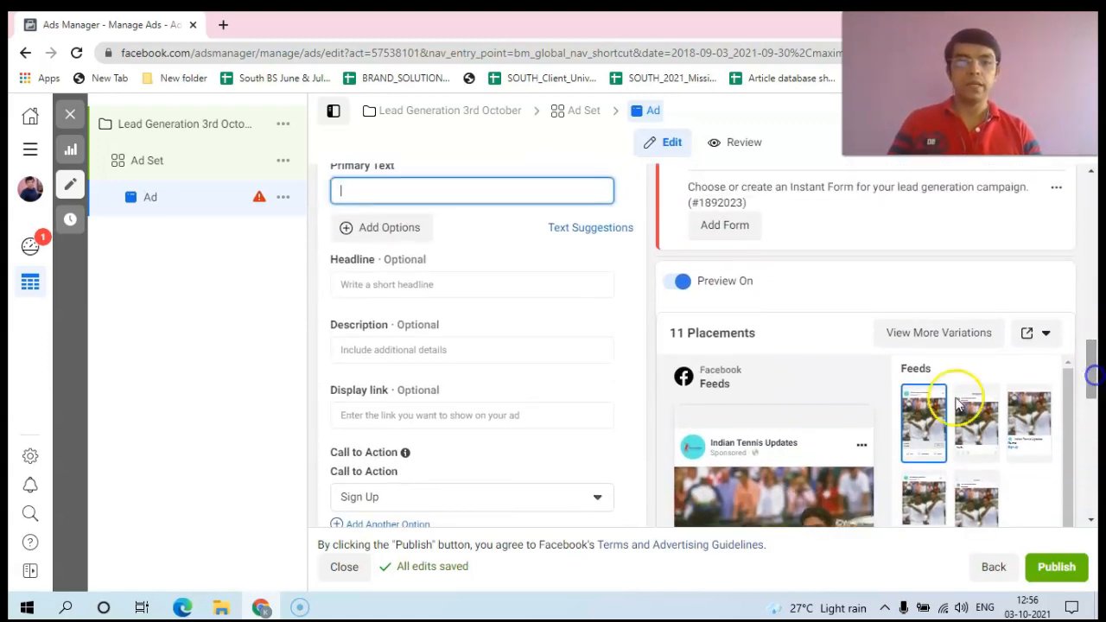
left_click(370, 192)
type("In")
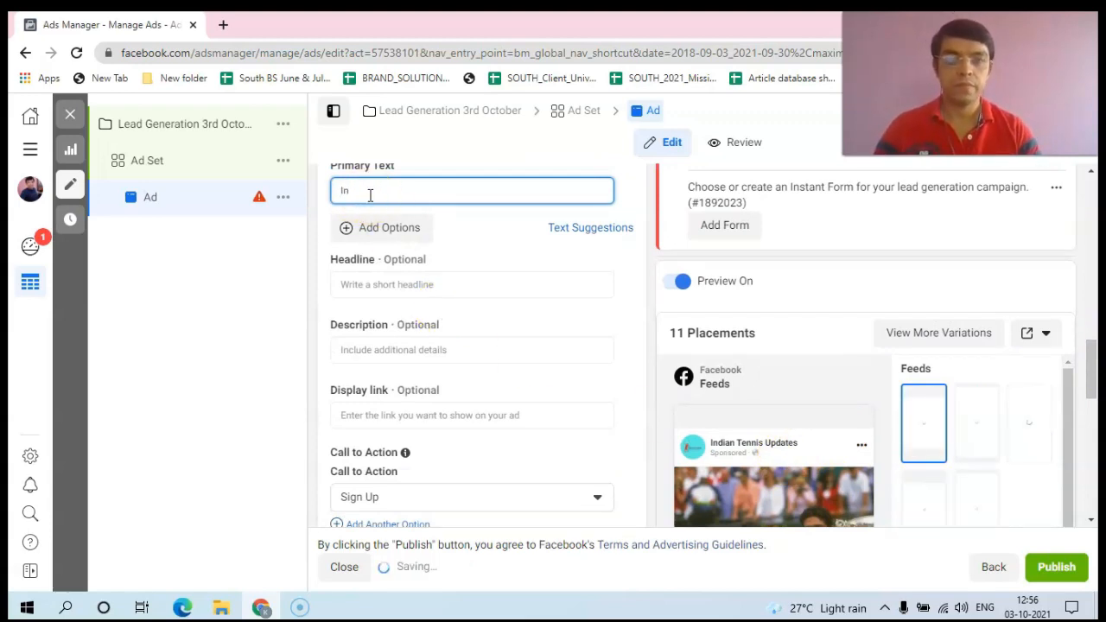
type("n")
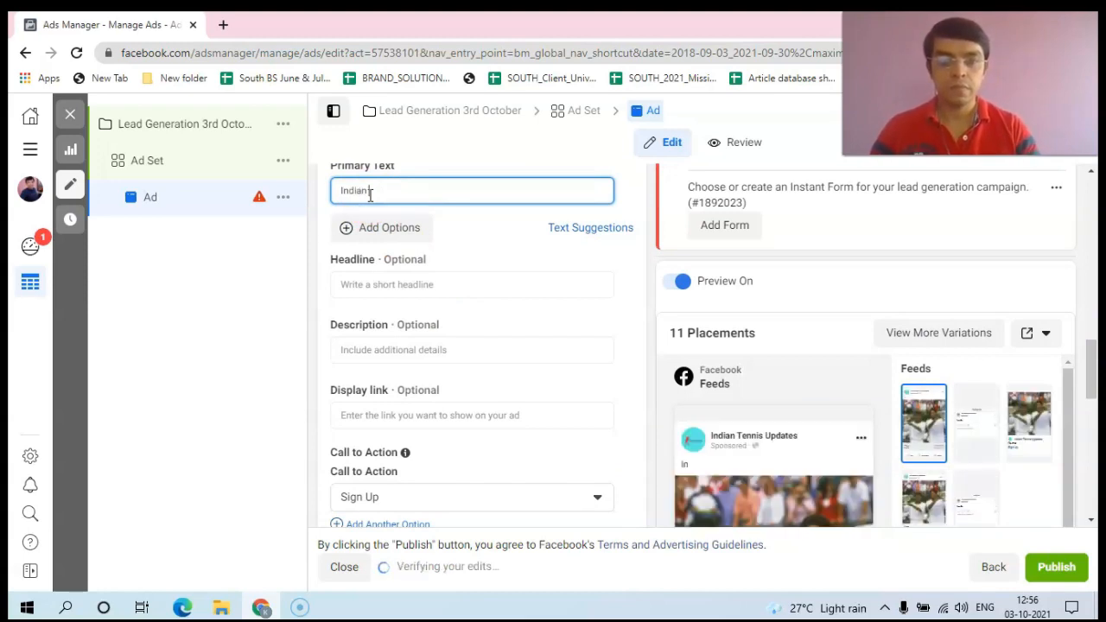
type(" Tennis ")
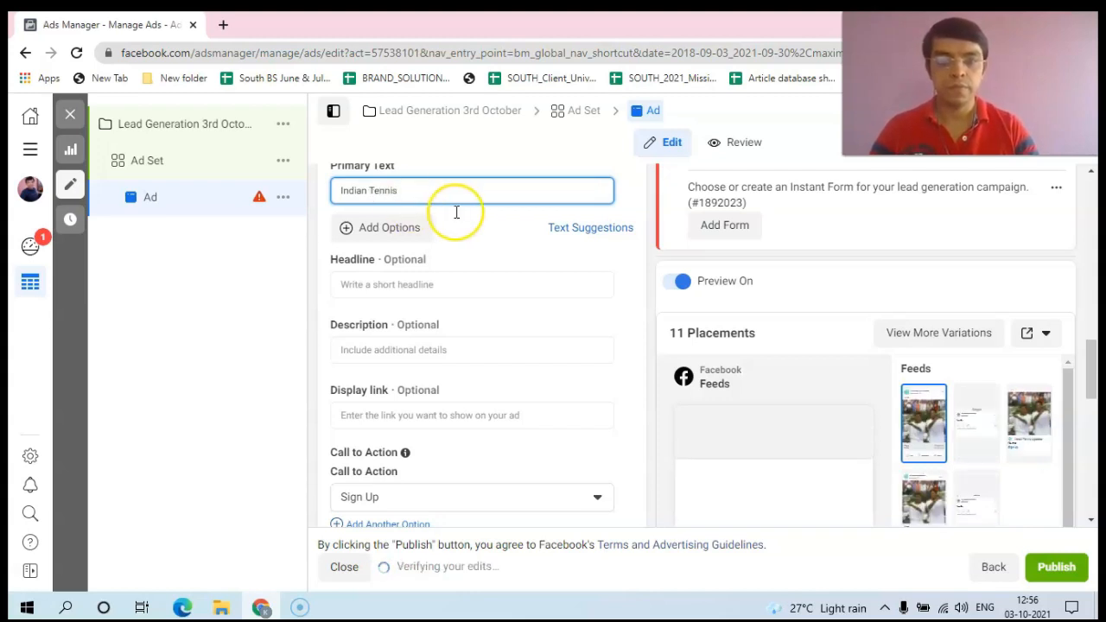
type("News")
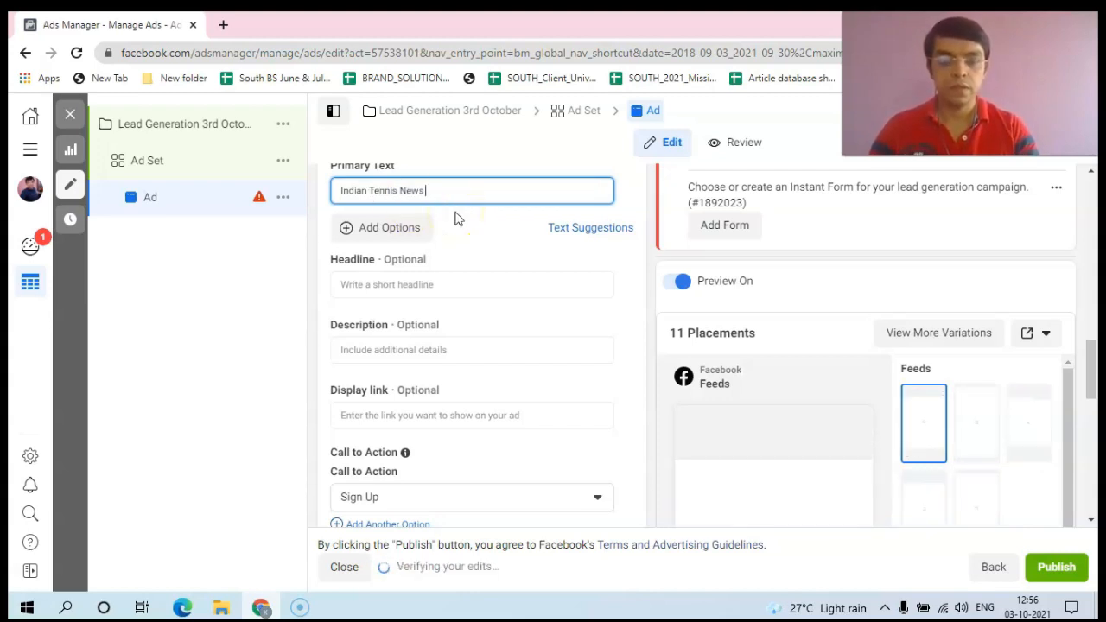
type(" for")
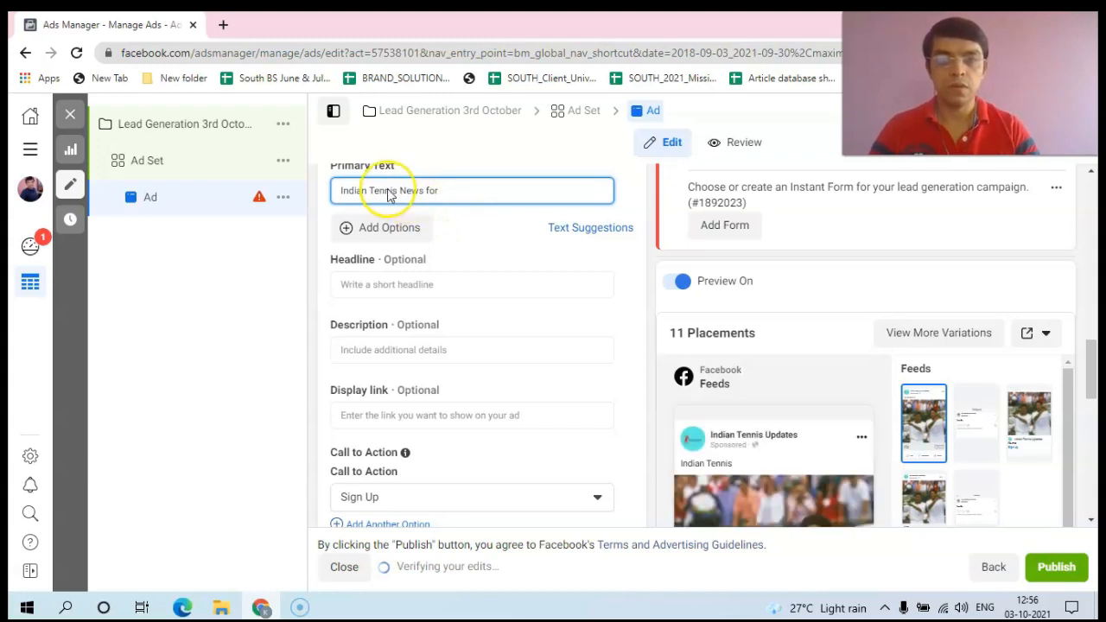
Change "News" to lowercase and complete the primary text as "Indian Tennis news for the IndianTennis fraternity"
left_click(406, 191)
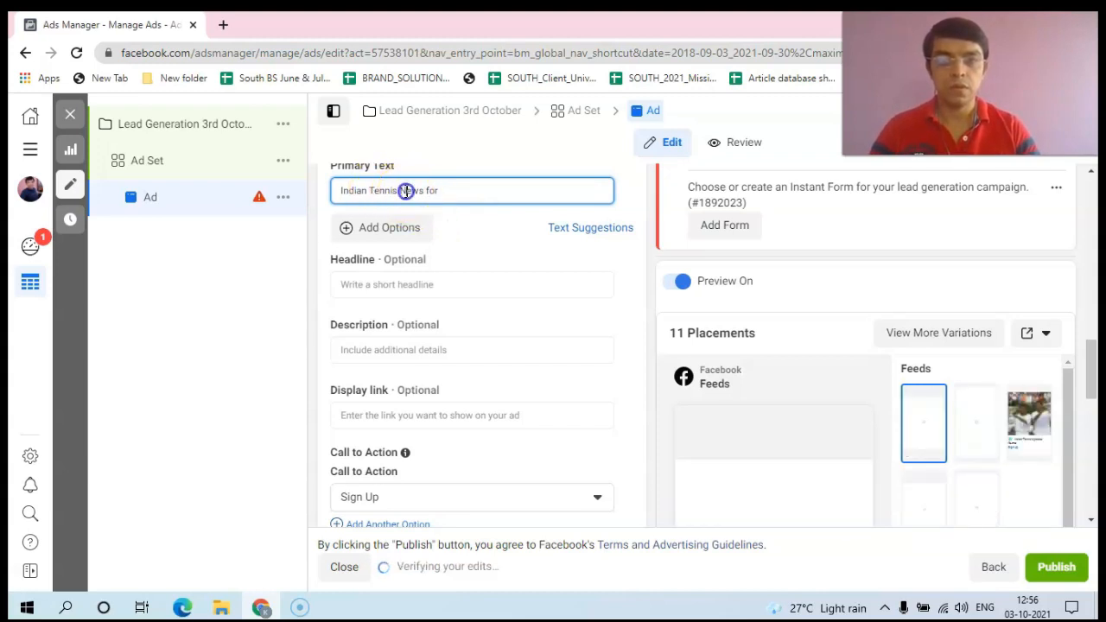
key("BackSpace")
type("n")
left_click(458, 194)
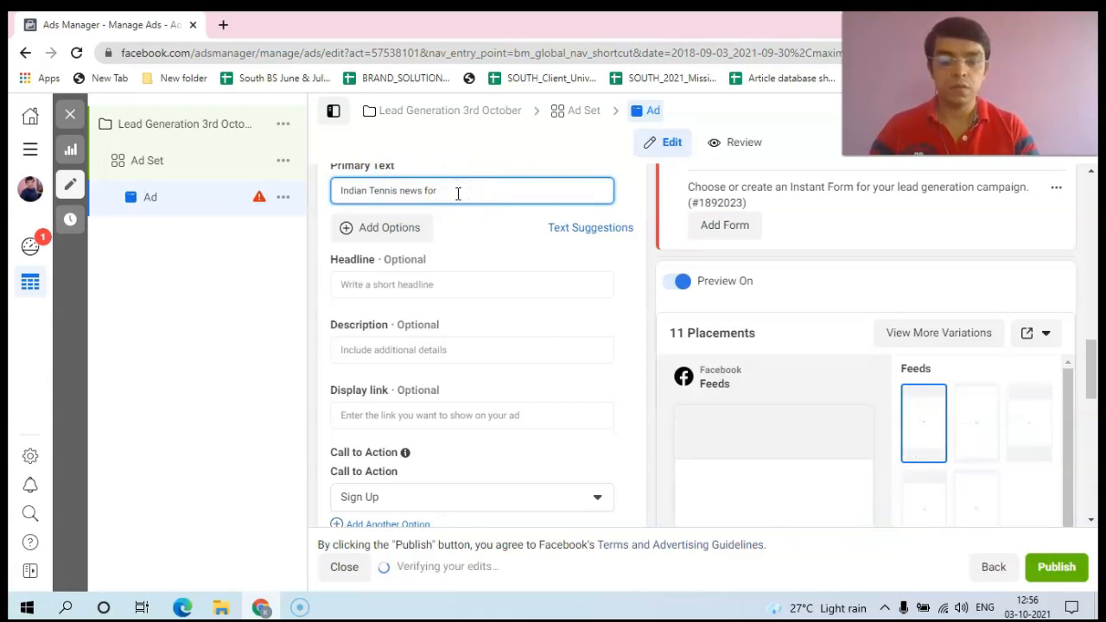
type("the")
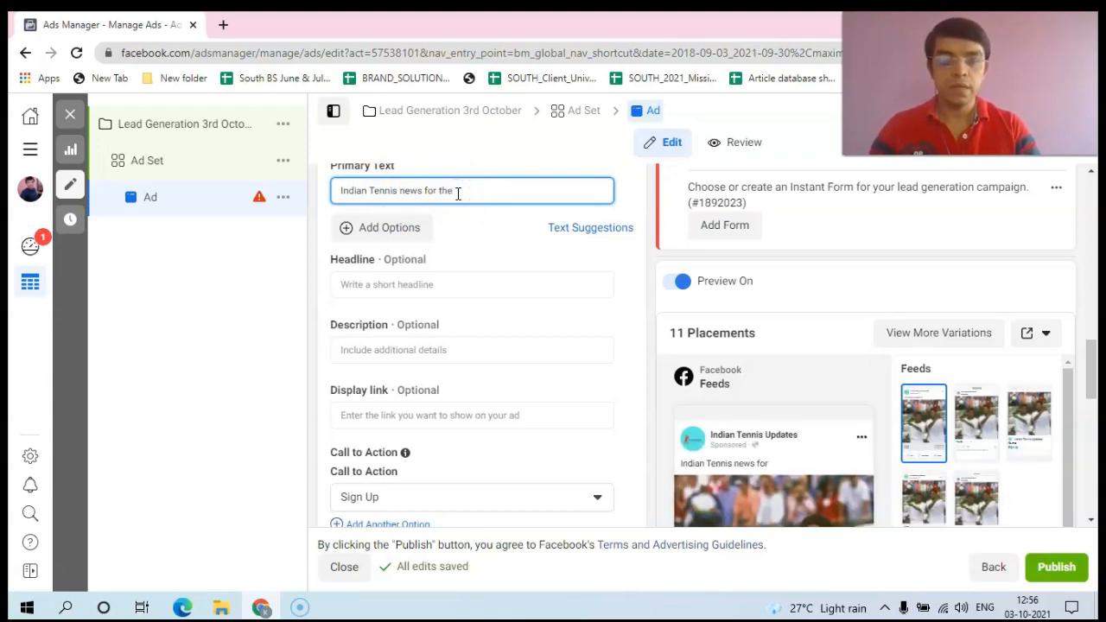
type(" Indian tenn")
key("BackSpace")
key("BackSpace")
key("BackSpace")
key("BackSpace")
key("BackSpace")
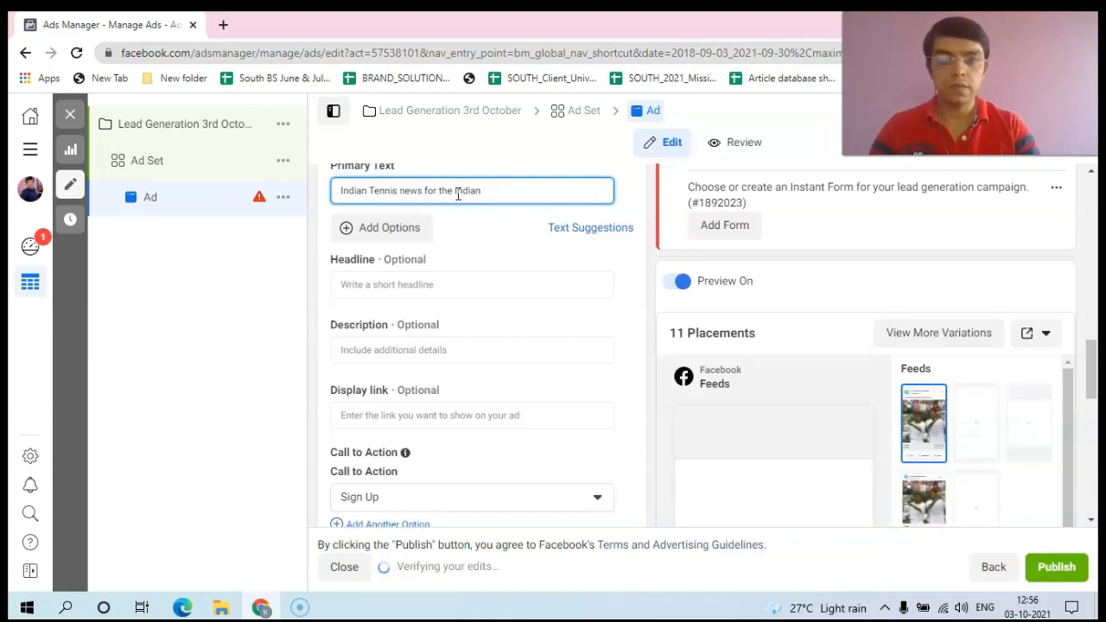
type("Tennis")
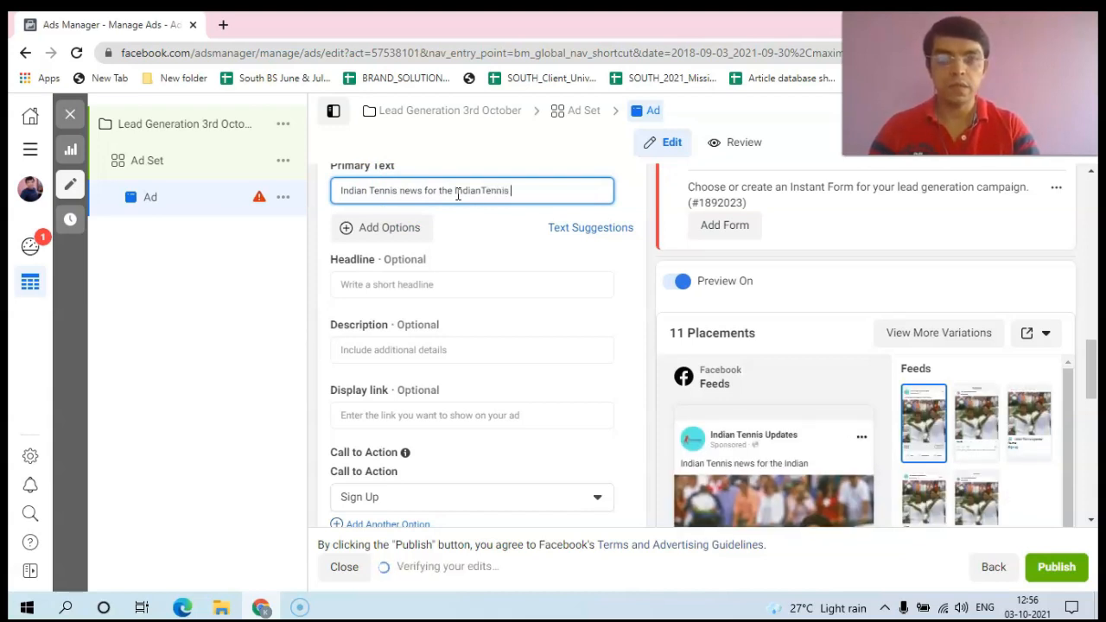
type(" fraternity")
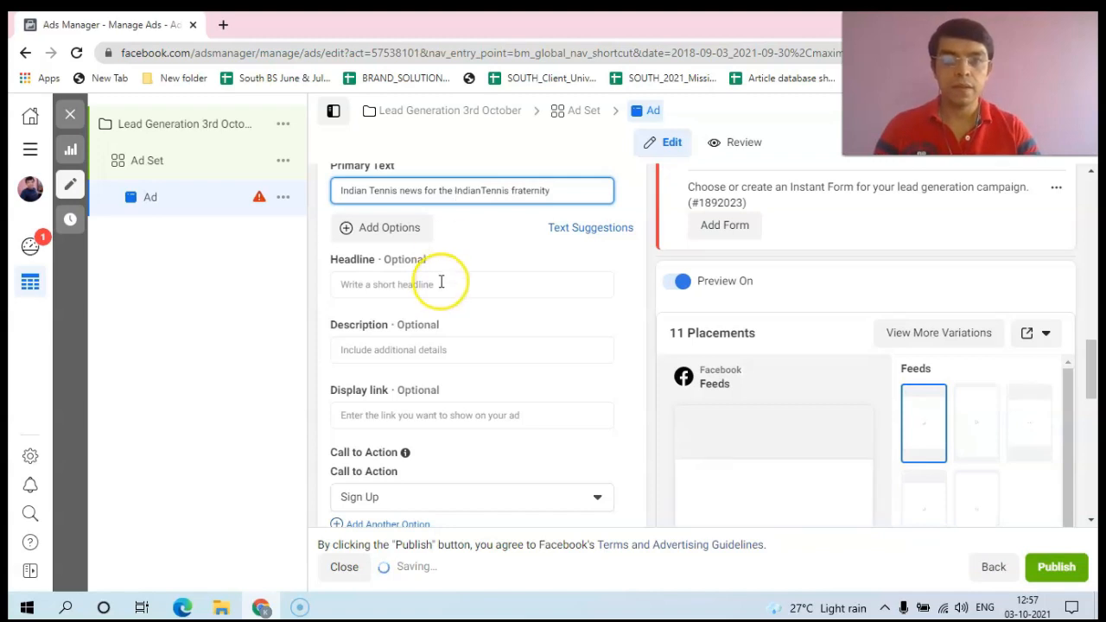
Correct "IndianTennis" to "Indian Tennis" in the primary text and end the sentence with an exclamation mark
mouse_move(1091, 370)
left_mouse_down()
mouse_move(1093, 392)
mouse_move(1096, 367)
left_mouse_up()
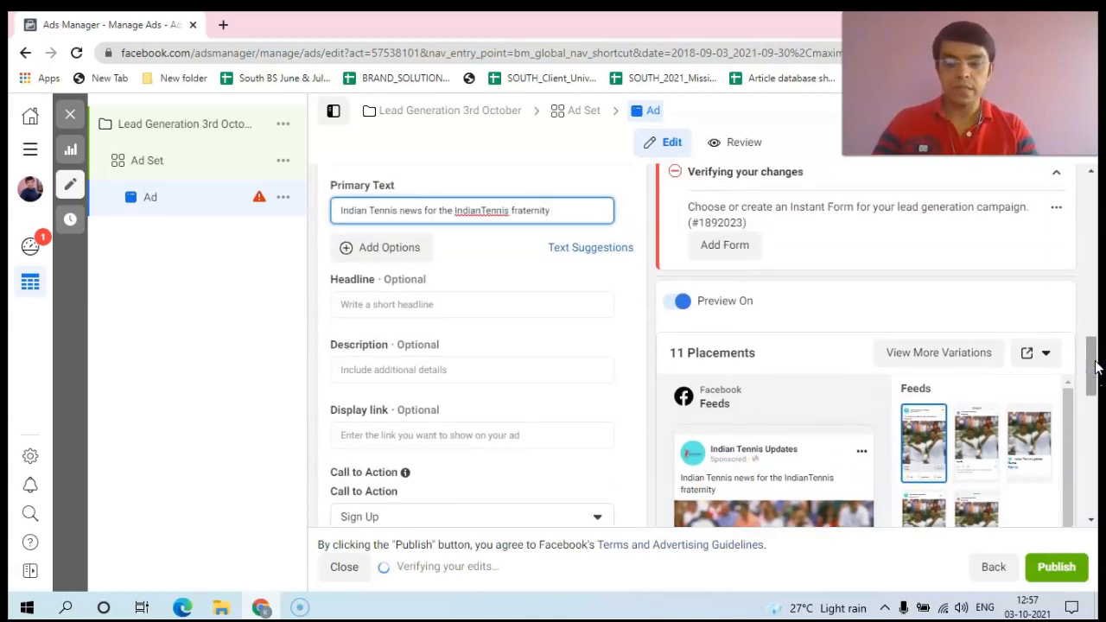
double_click(483, 210)
right_click(484, 216)
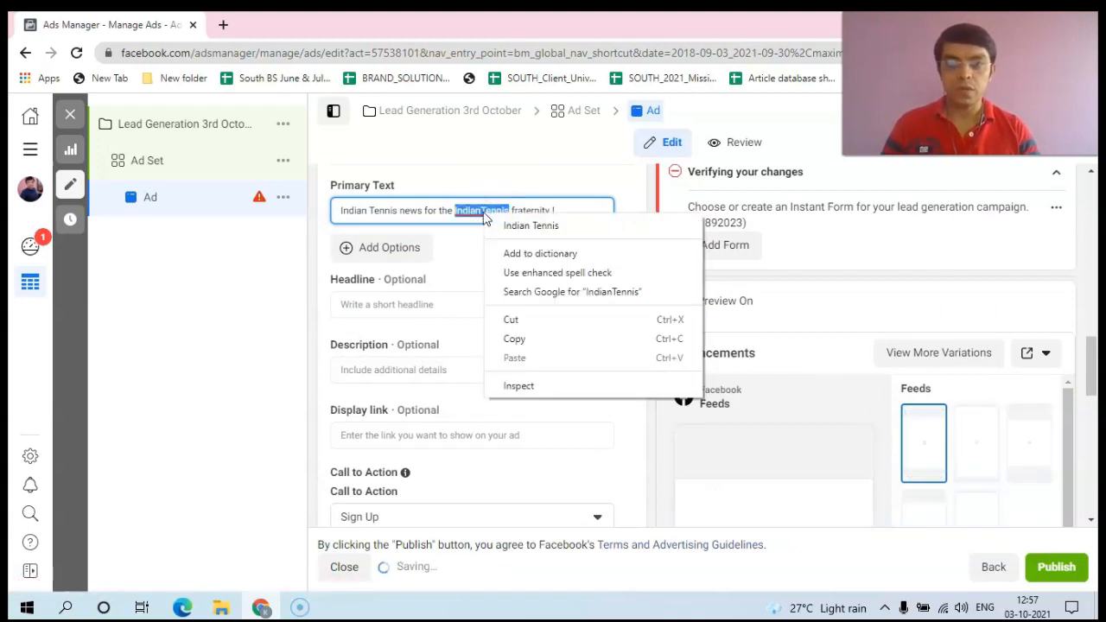
left_click(508, 225)
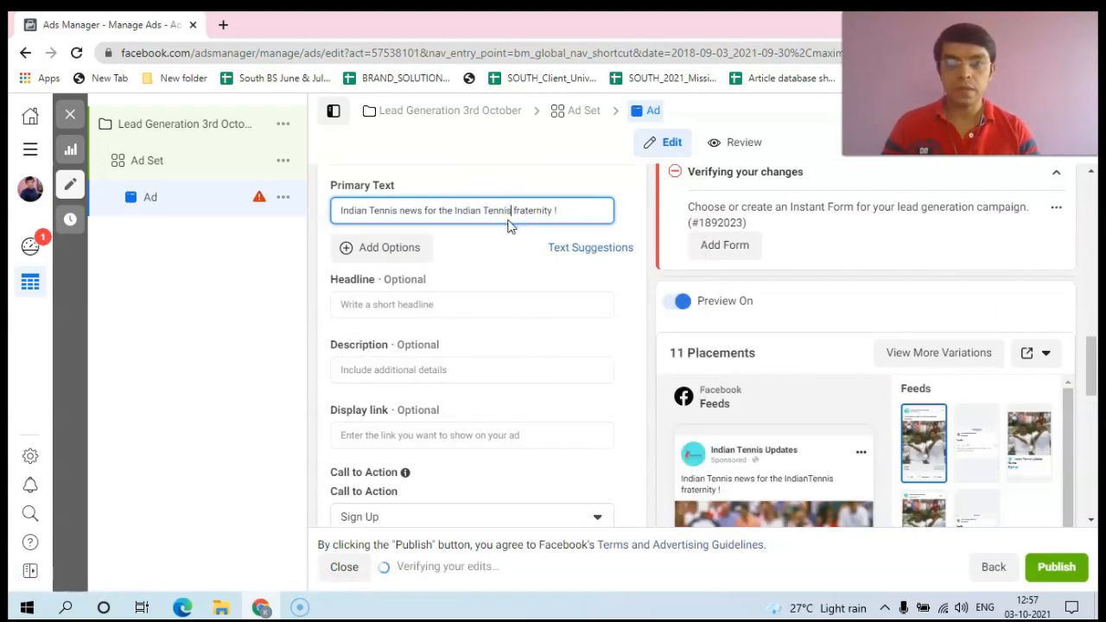
Enter "Come & join the" as the beginning of the ad's headline, correcting the typing mistakes
left_click_drag(1095, 358, 1094, 366)
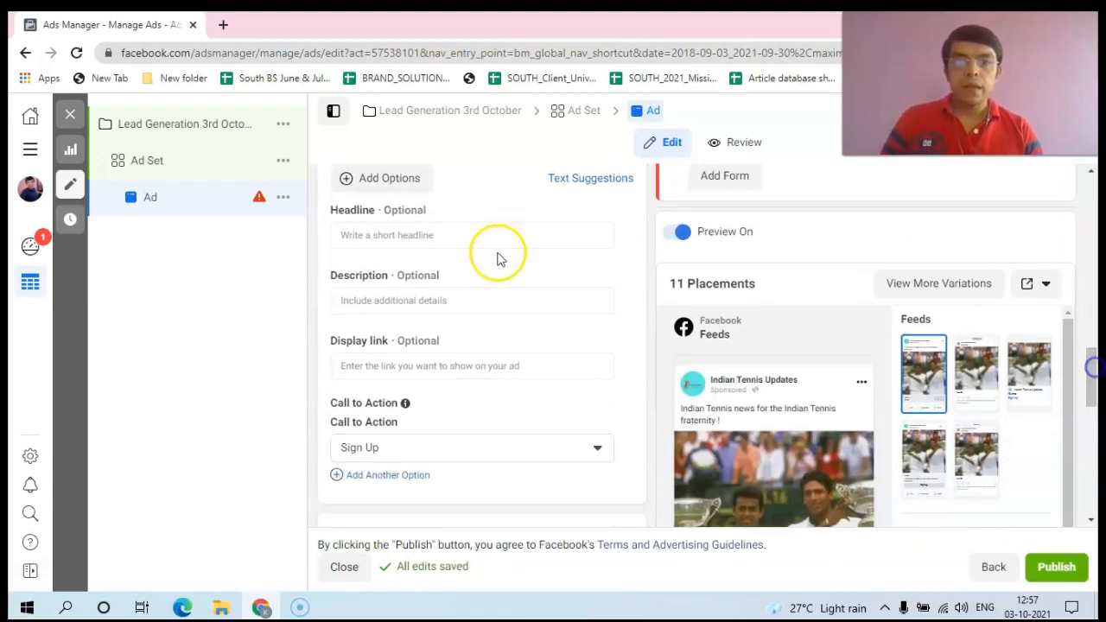
left_click(388, 241)
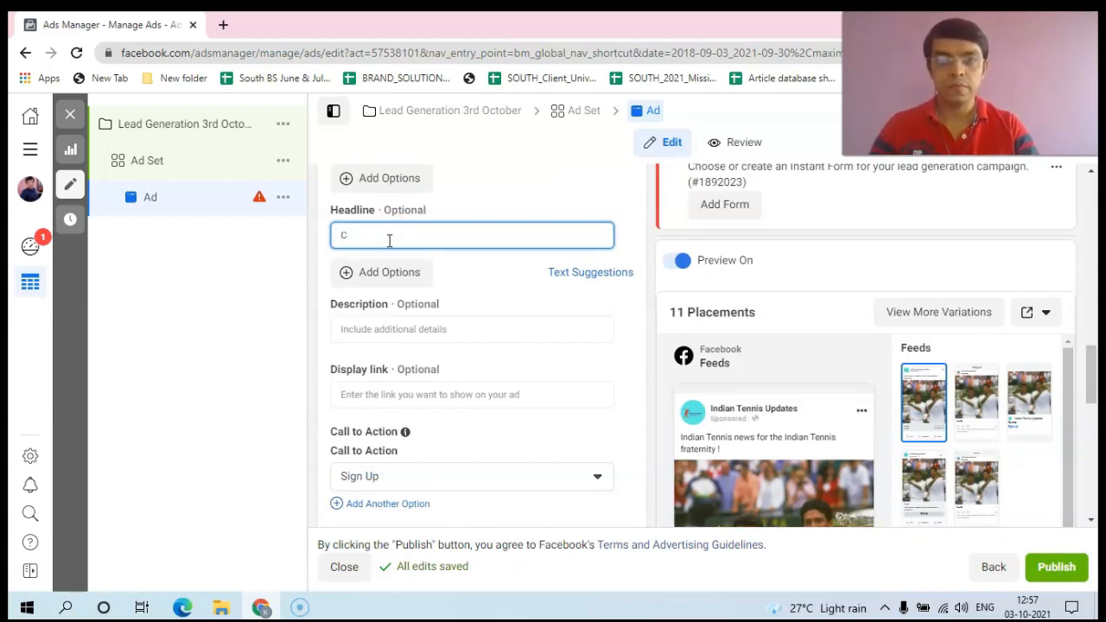
type("Come ")
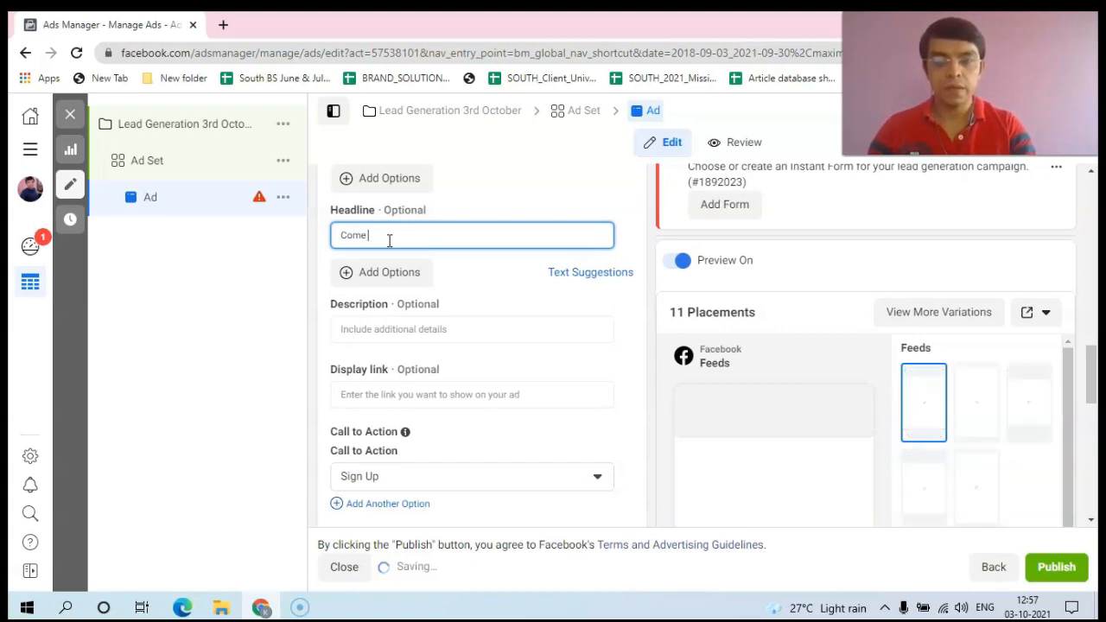
type("& join")
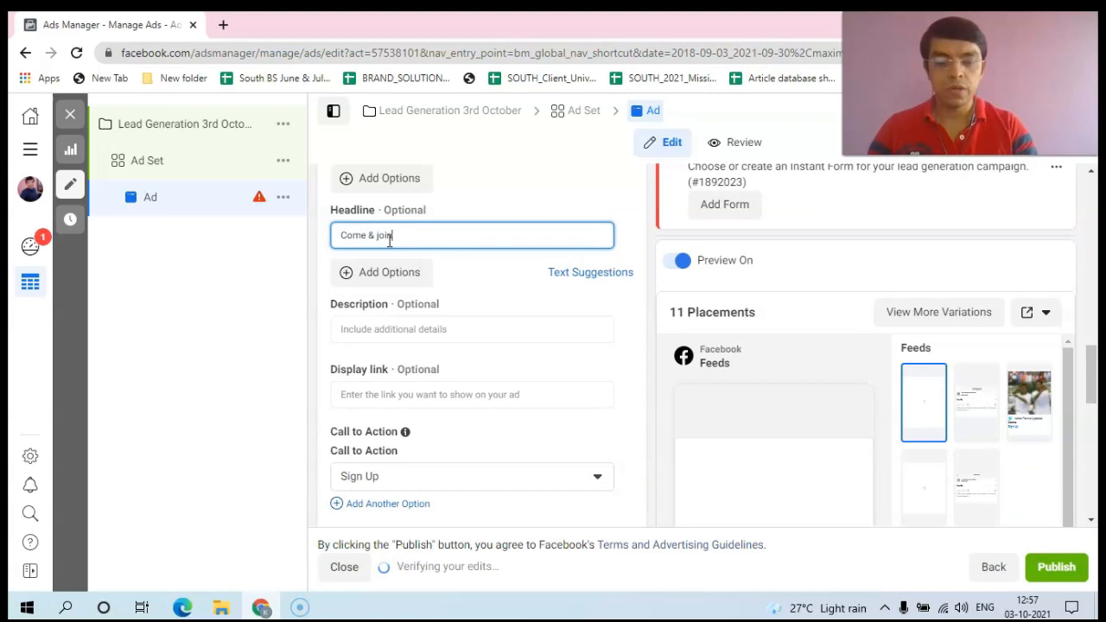
type("g the INdian")
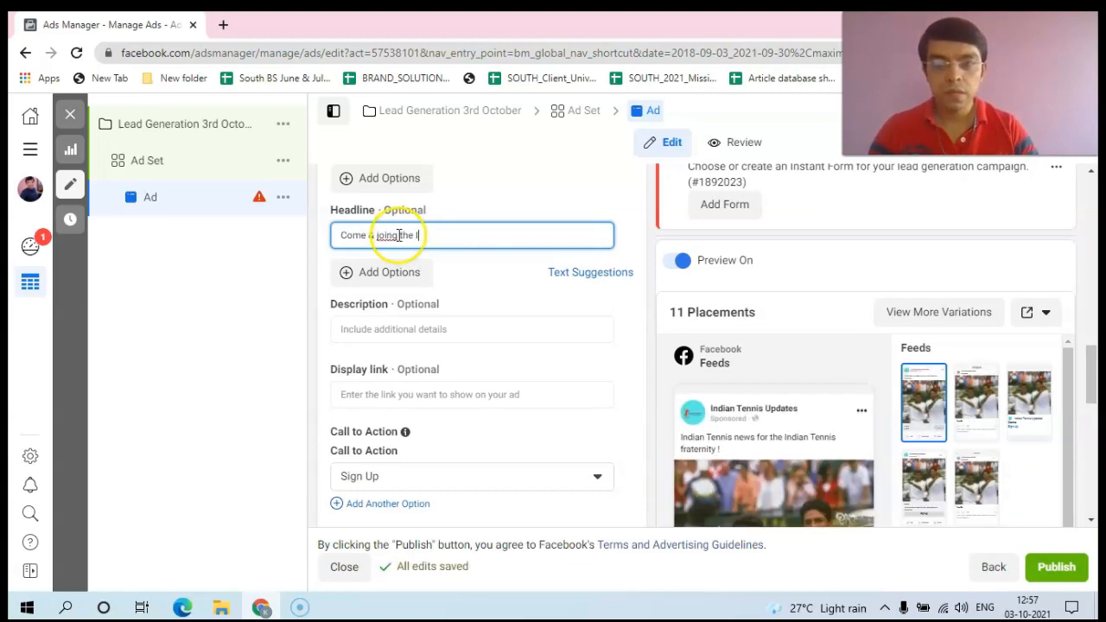
key("BackSpace")
left_click(413, 234)
left_click(413, 234)
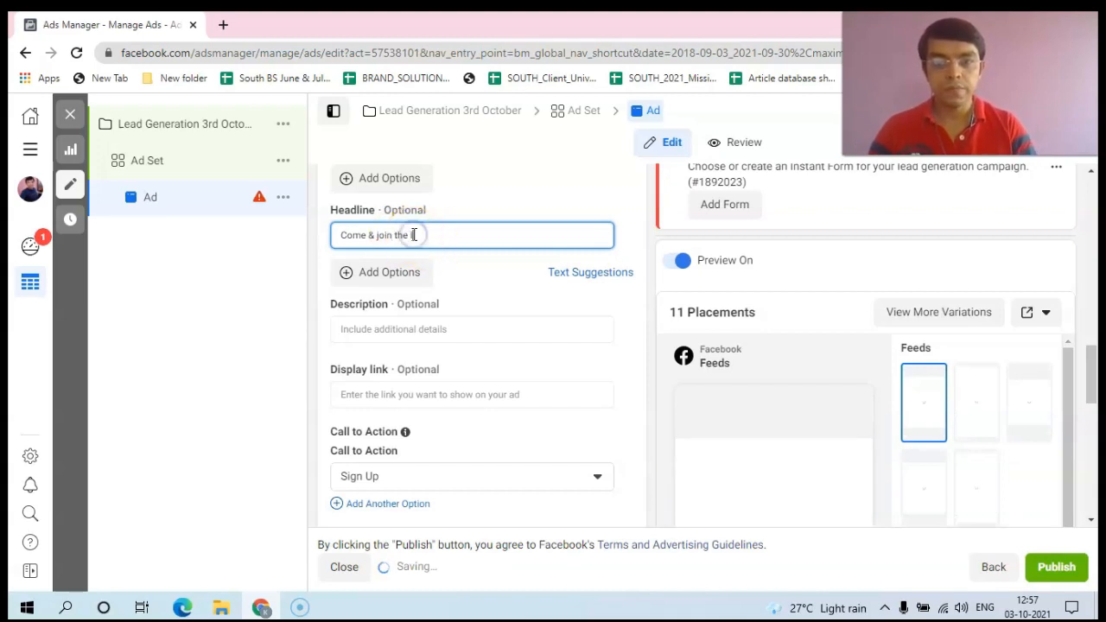
Complete the headline as "Come & join the Indian Tennis bandwagon !" and check it in the Facebook feed preview
type("Indian ")
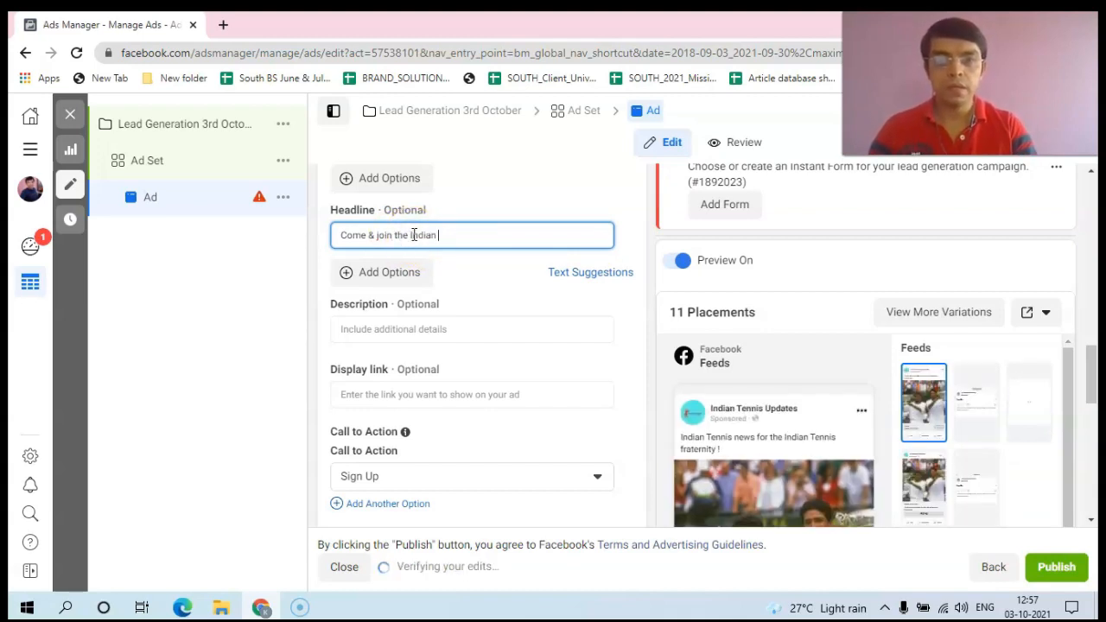
type("Tennis ")
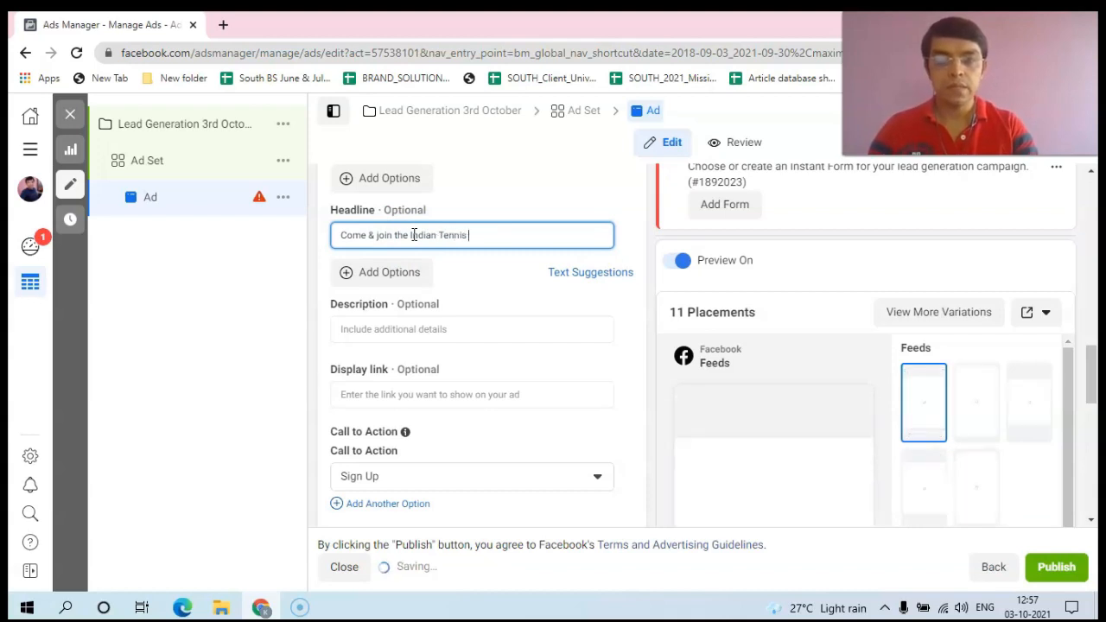
type("bran")
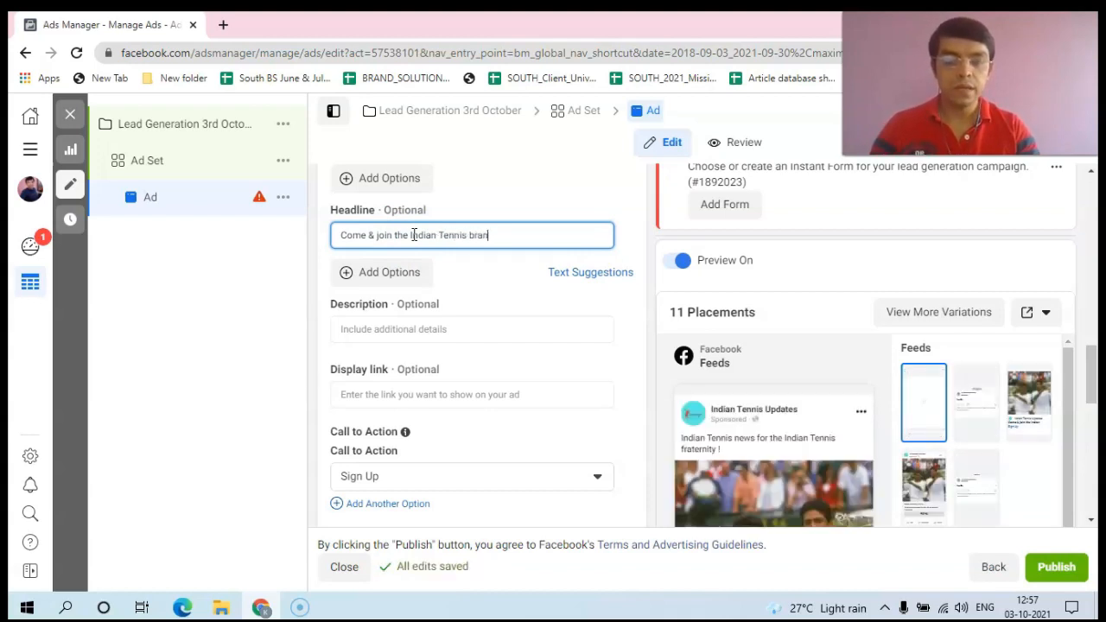
key("BackSpace")
key("BackSpace")
key("BackSpace")
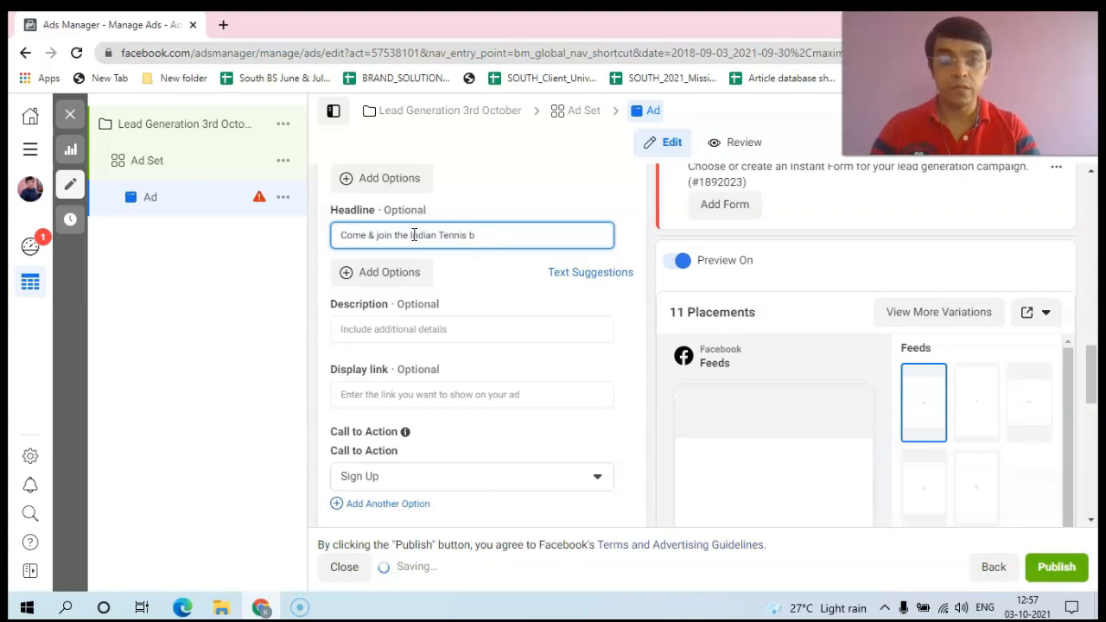
type("andwagon")
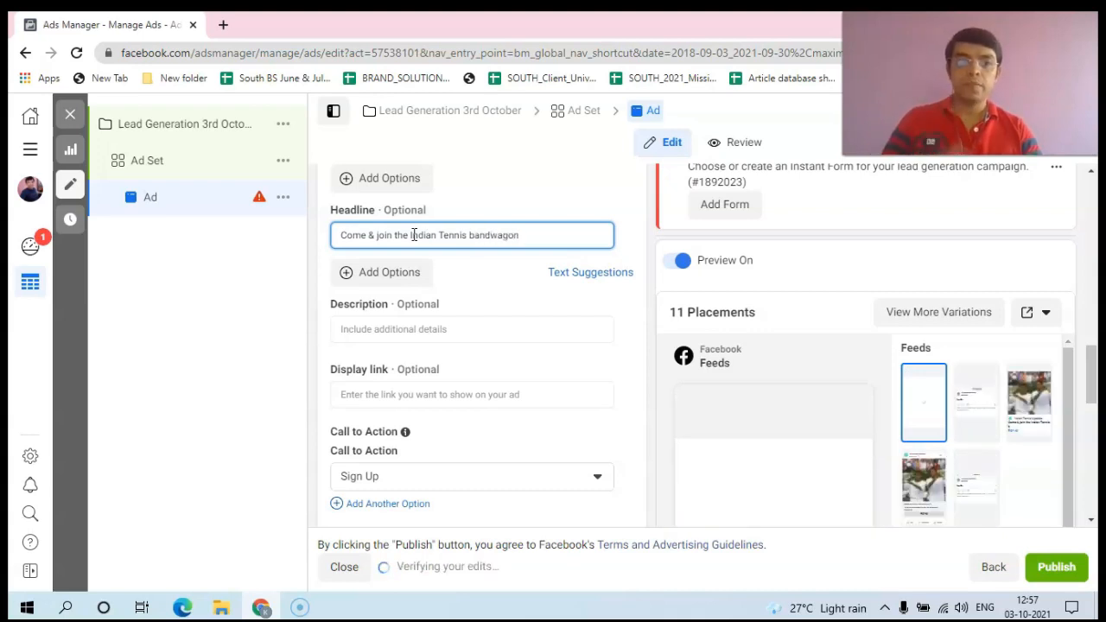
left_click_drag(1095, 367, 1096, 377)
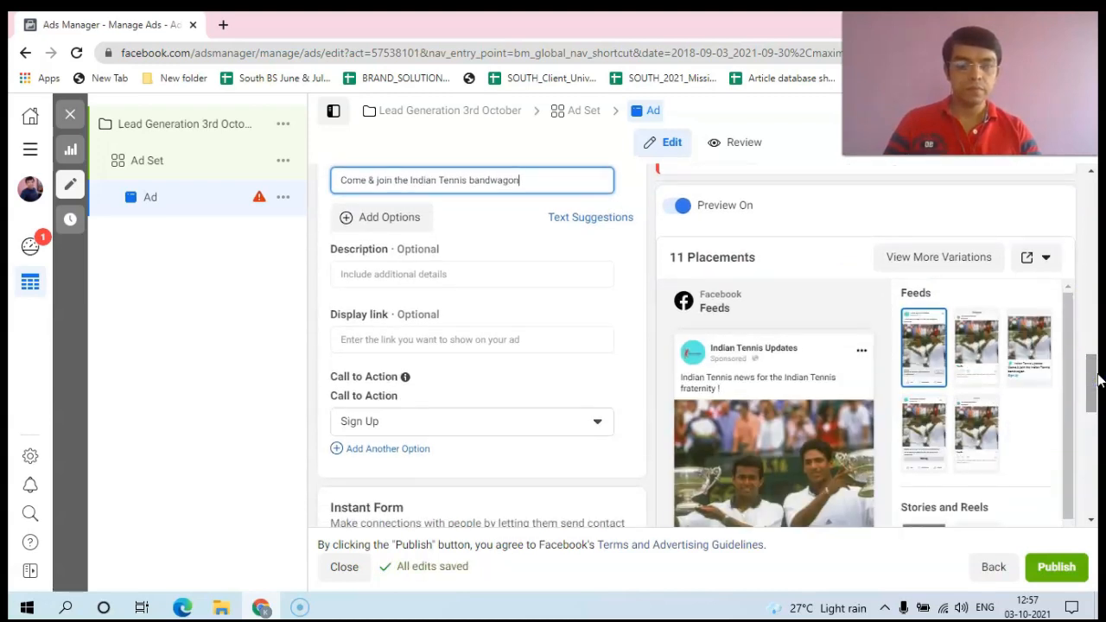
left_click_drag(1095, 378, 1096, 397)
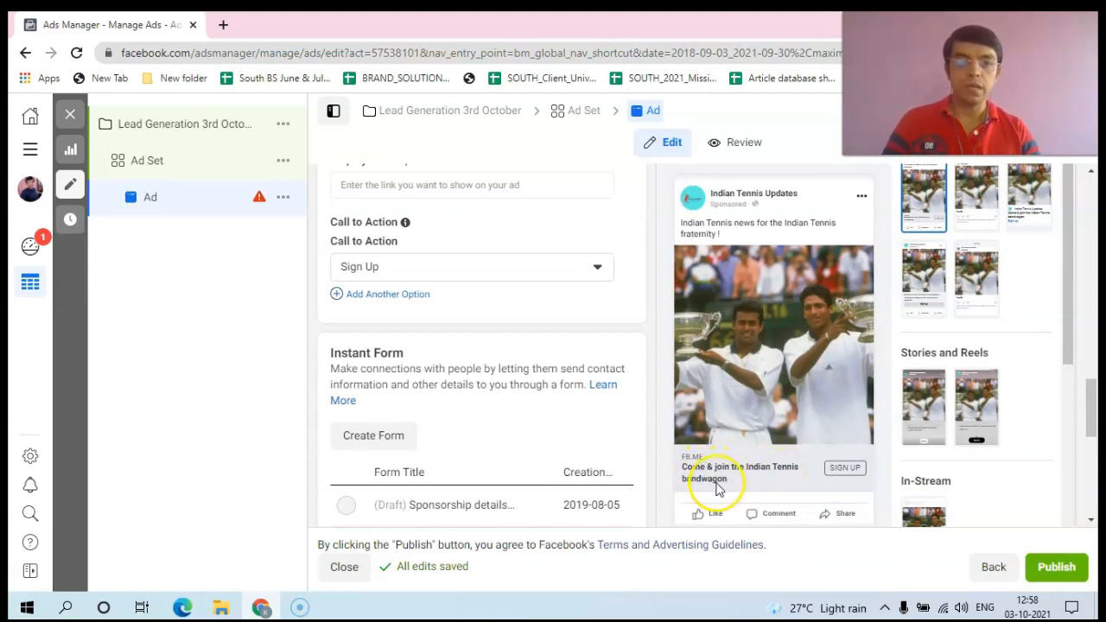
left_click_drag(1095, 395, 1093, 364)
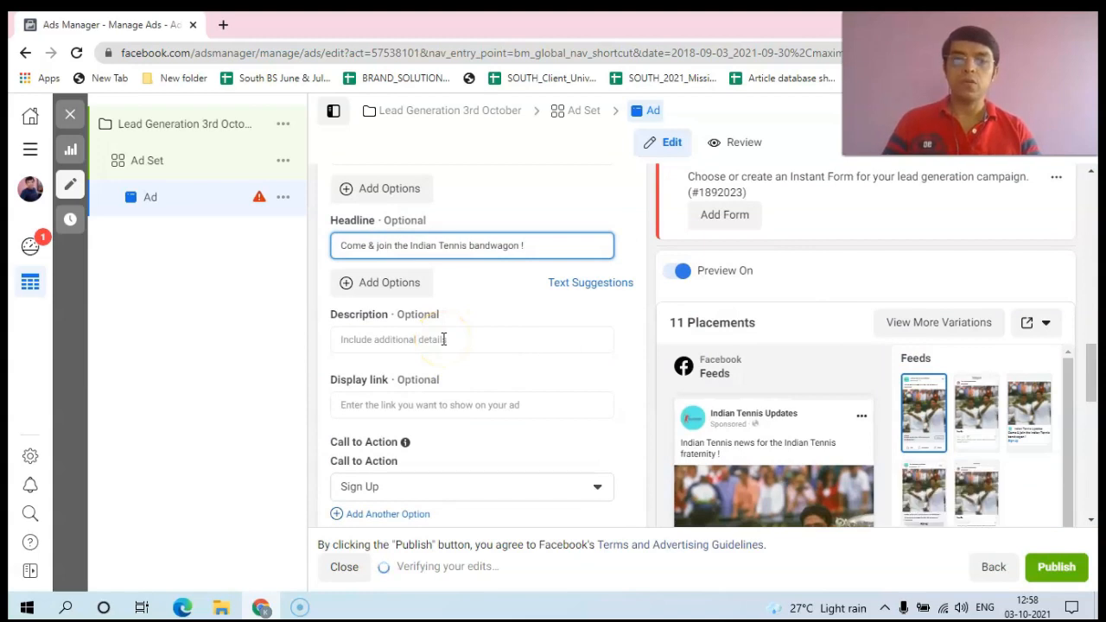
left_click(406, 406)
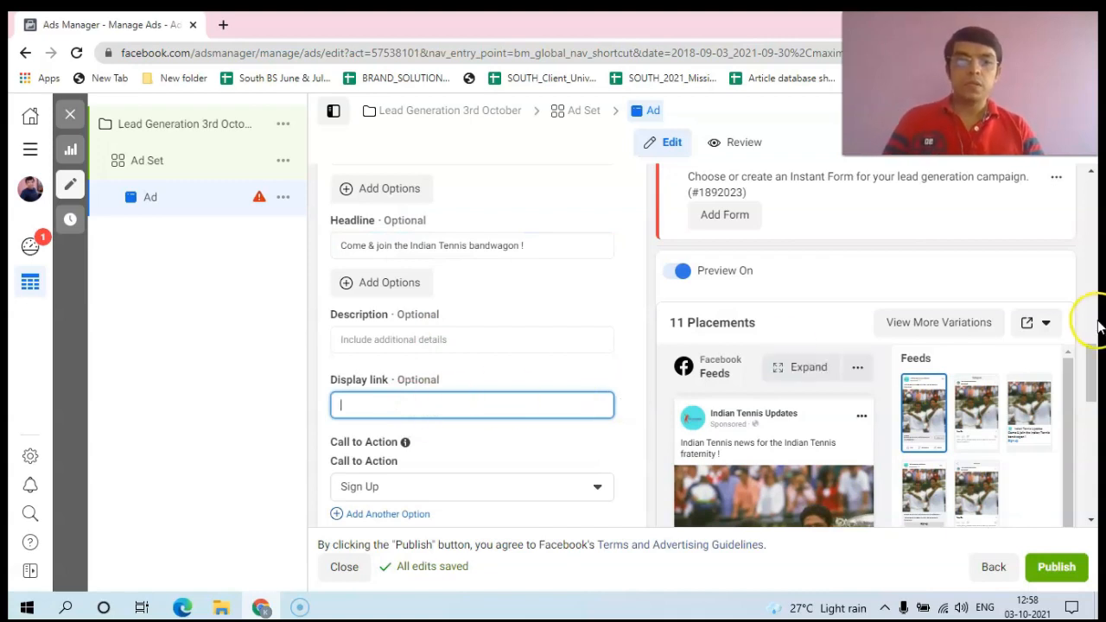
left_click_drag(1092, 358, 1095, 384)
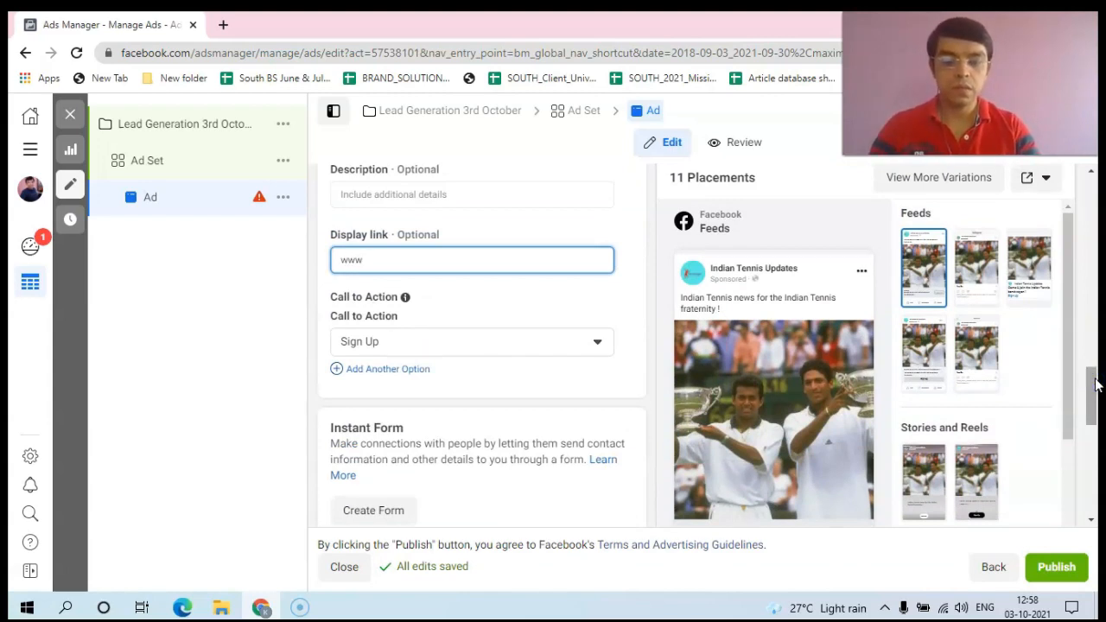
type(".tennis4india")
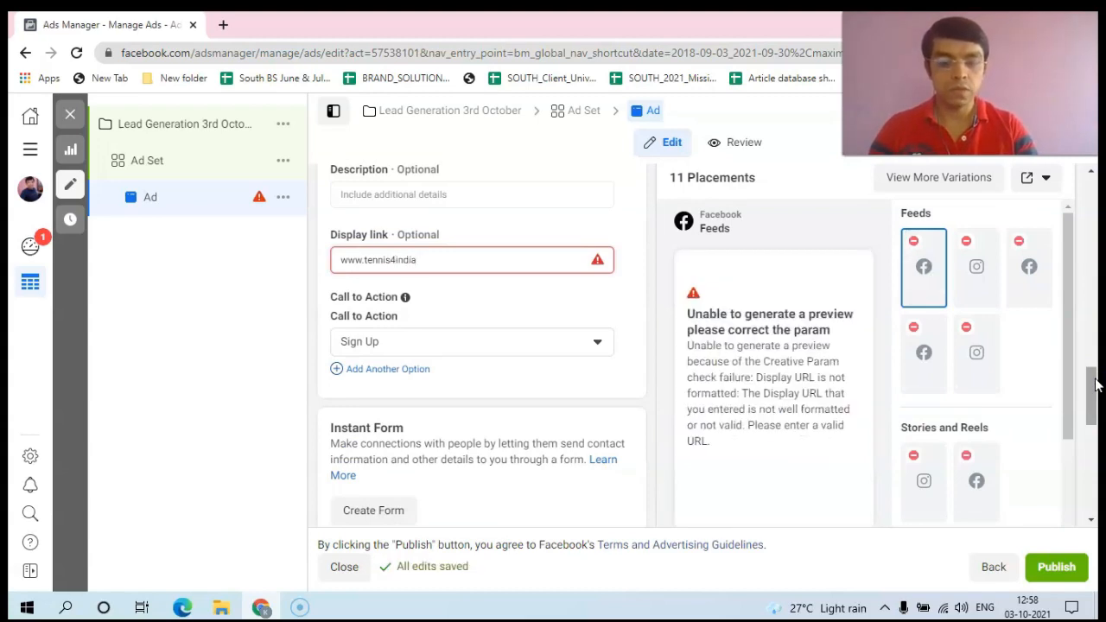
type(".com")
left_click(1090, 431)
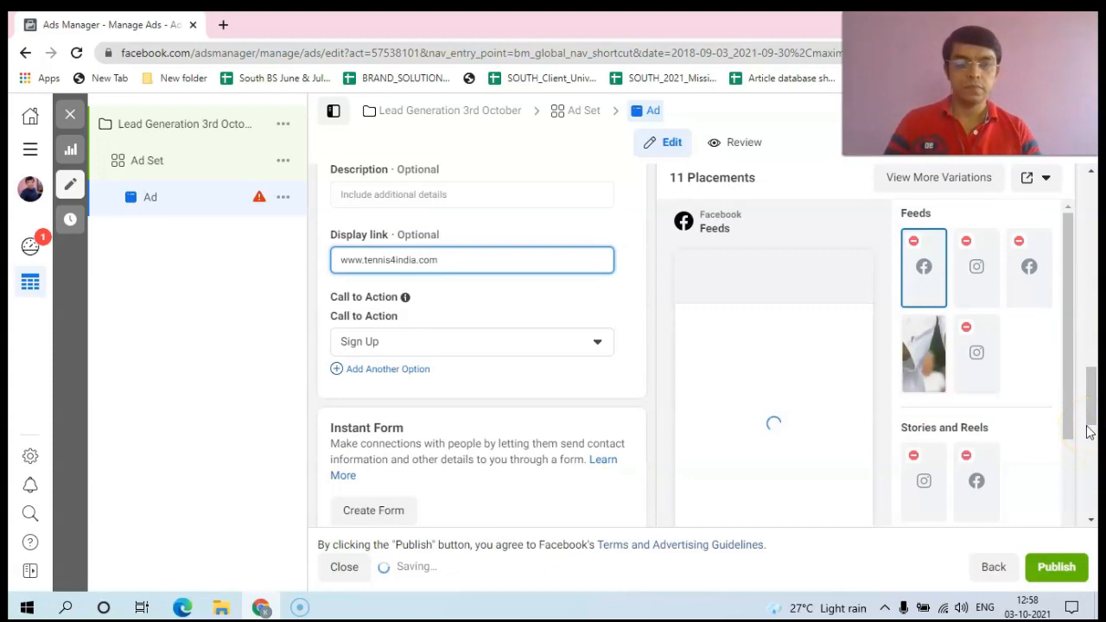
left_click(1089, 370)
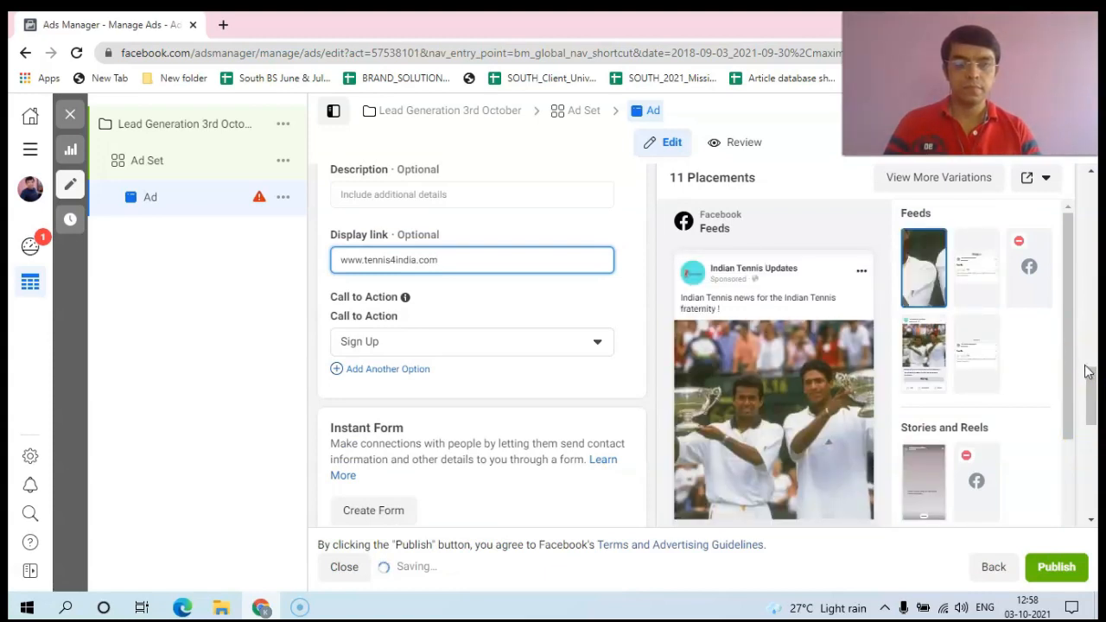
left_click_drag(1089, 383, 1096, 411)
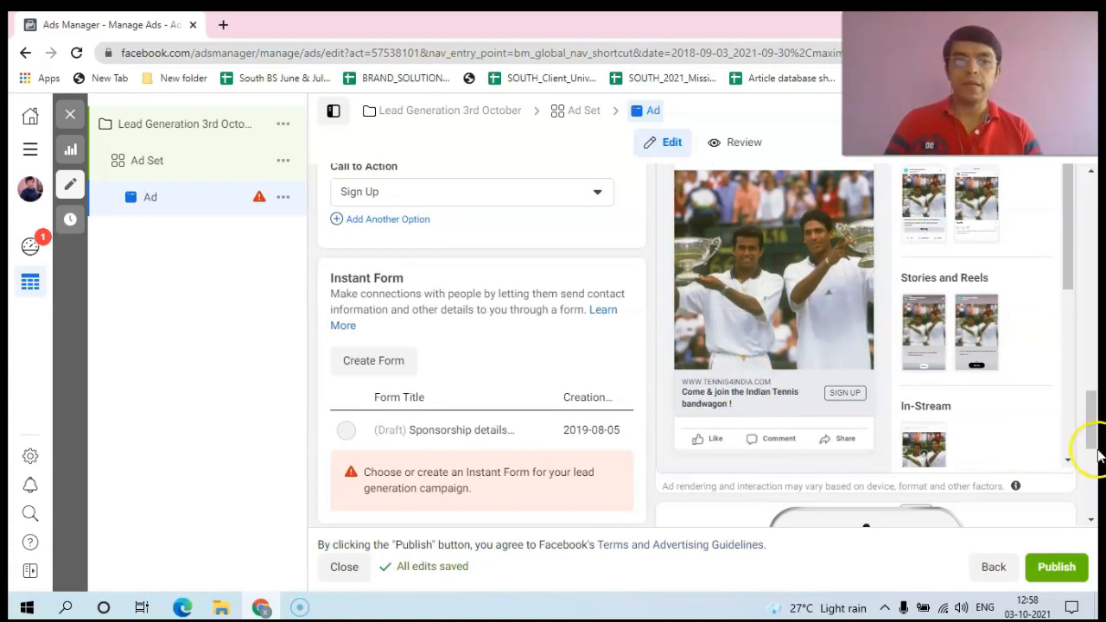
Change the ad's call to action to Learn More
left_click_drag(1089, 437, 1094, 386)
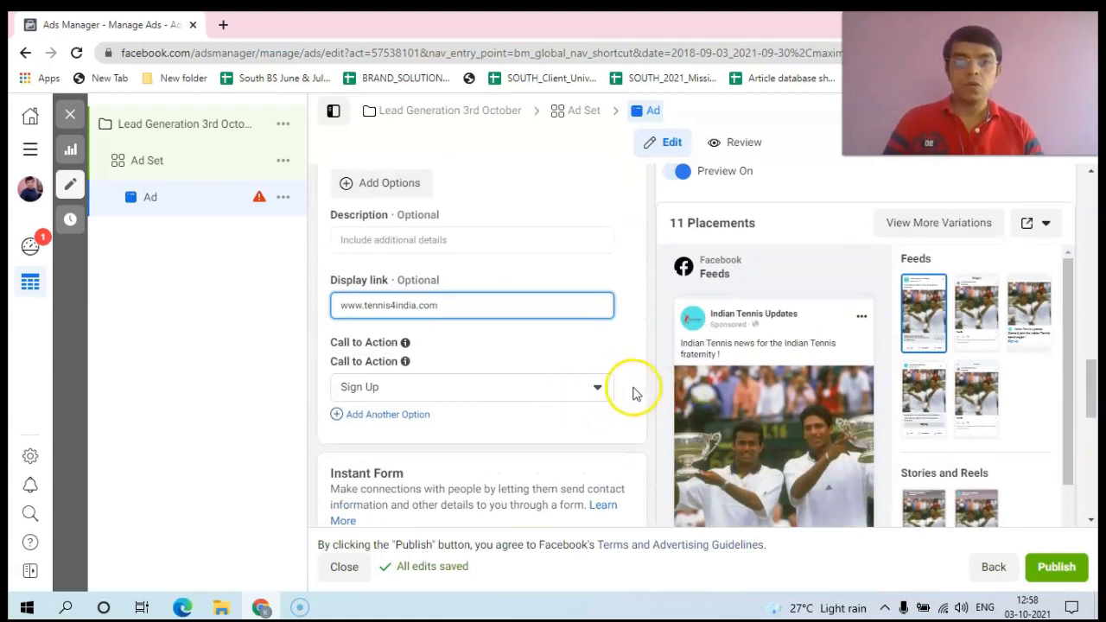
left_click_drag(1094, 389, 1095, 417)
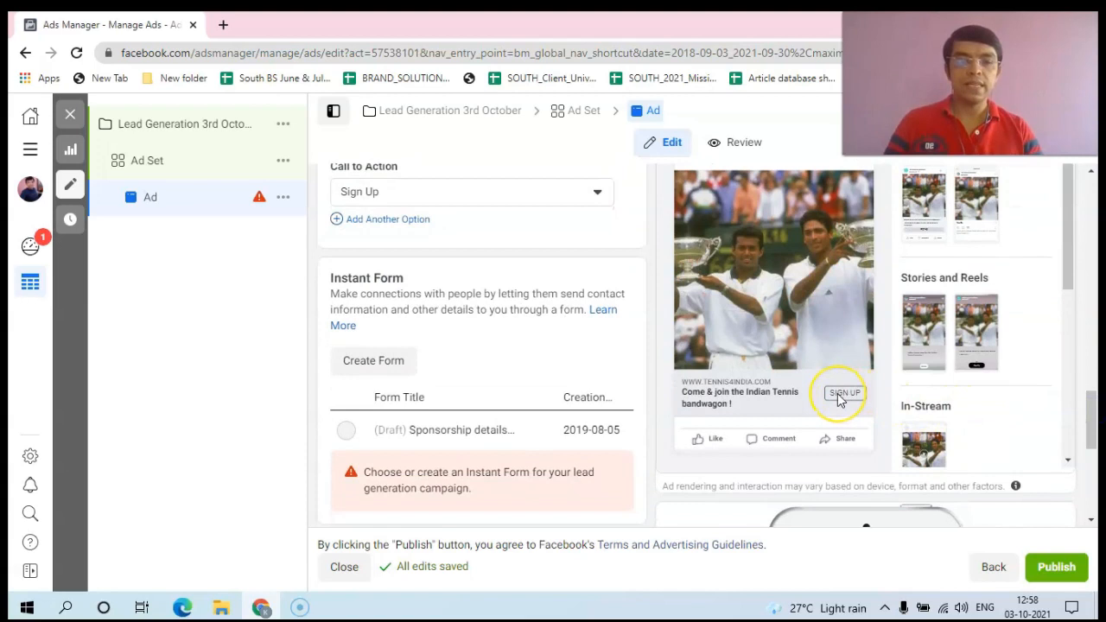
left_click_drag(1096, 420, 1096, 398)
left_click(597, 342)
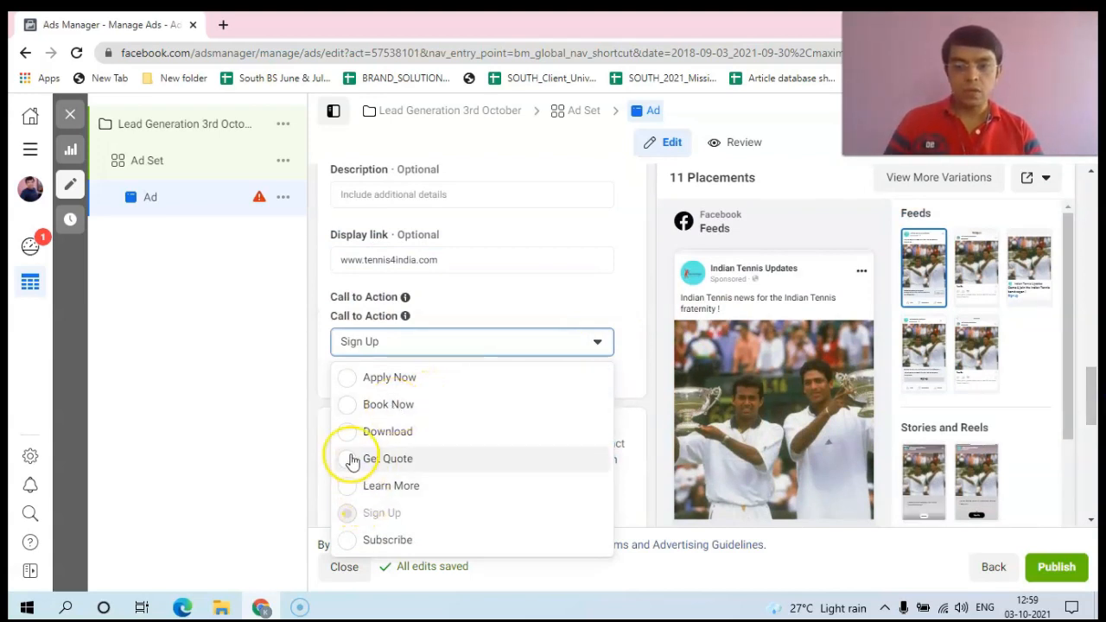
left_click(348, 488)
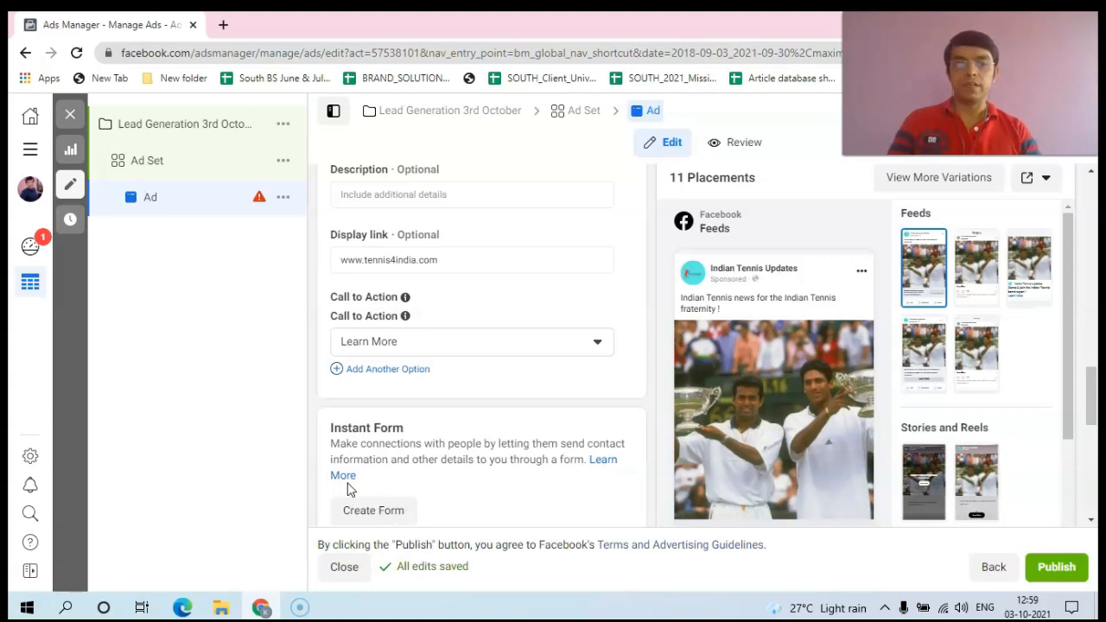
Create a new instant form for the ad and name it "3rd October Lead Generation Form"
left_click_drag(1094, 383, 1095, 423)
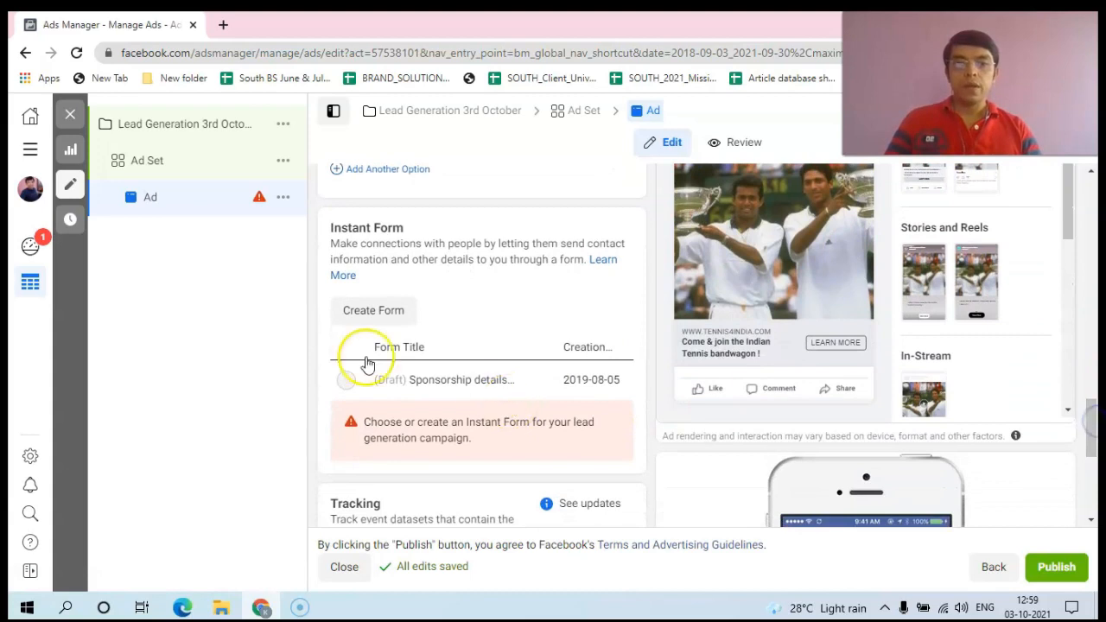
mouse_move(343, 389)
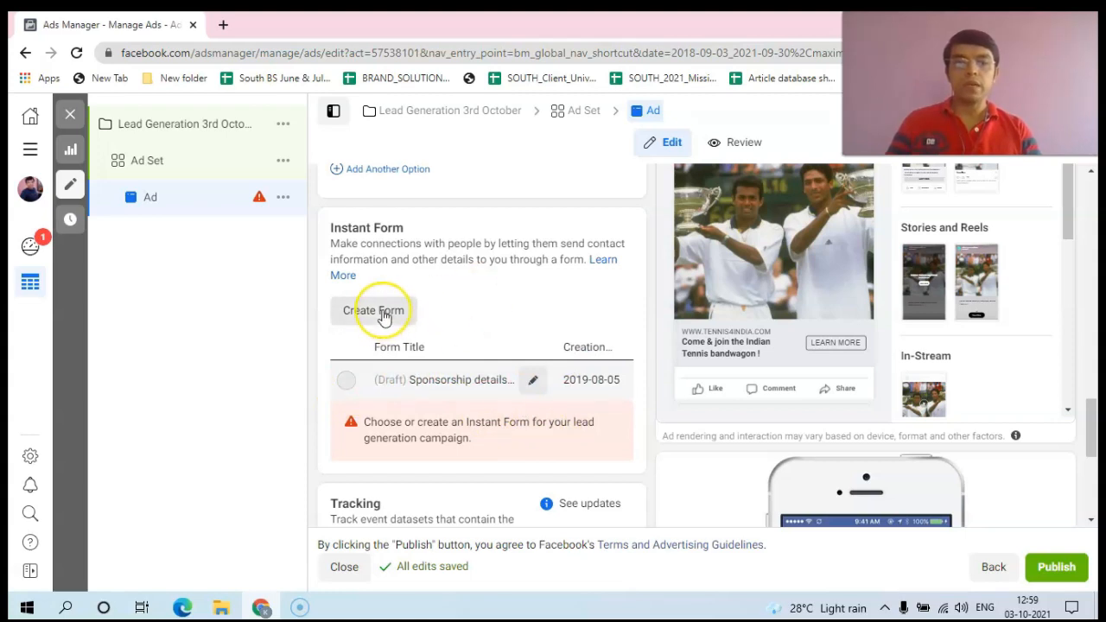
mouse_move(1089, 408)
left_mouse_down()
mouse_move(1098, 476)
mouse_move(1094, 407)
left_mouse_up()
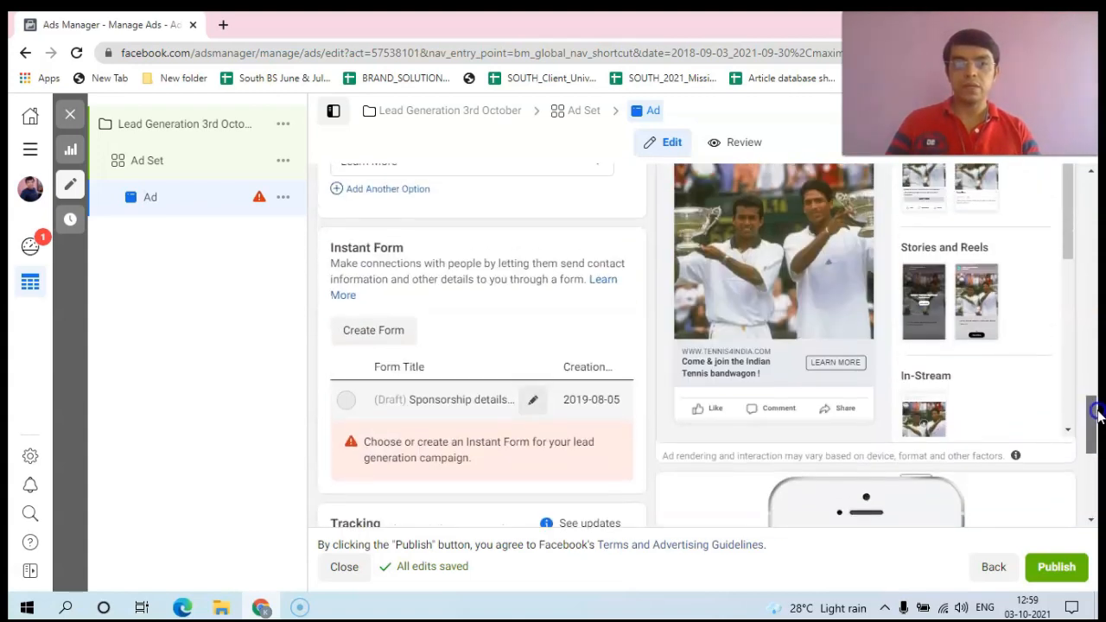
left_click(371, 334)
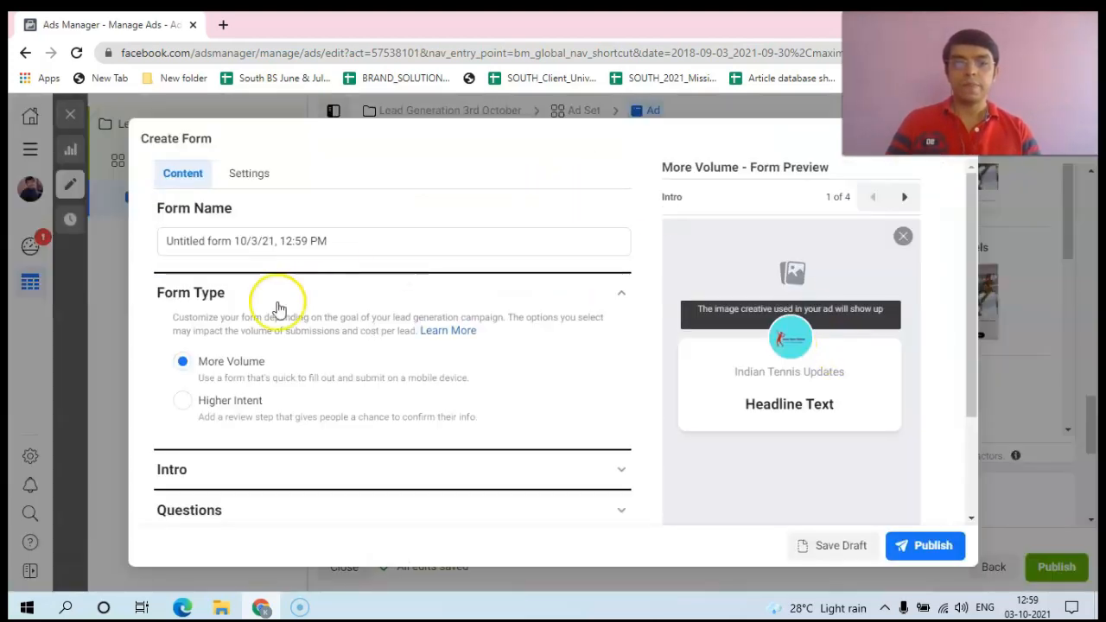
left_click_drag(335, 243, 173, 248)
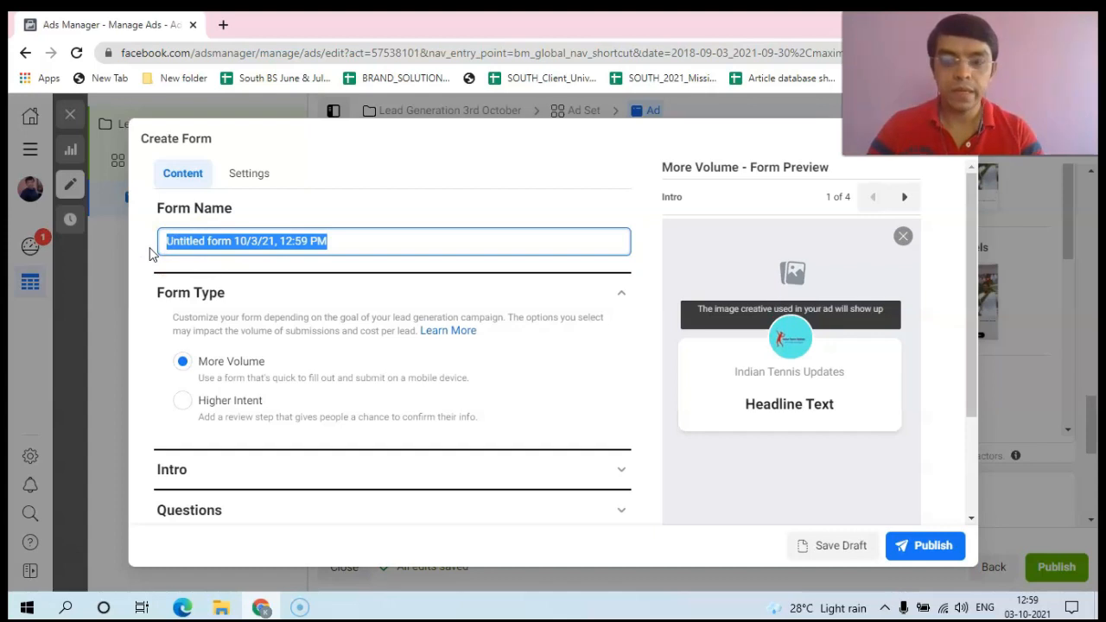
type("3")
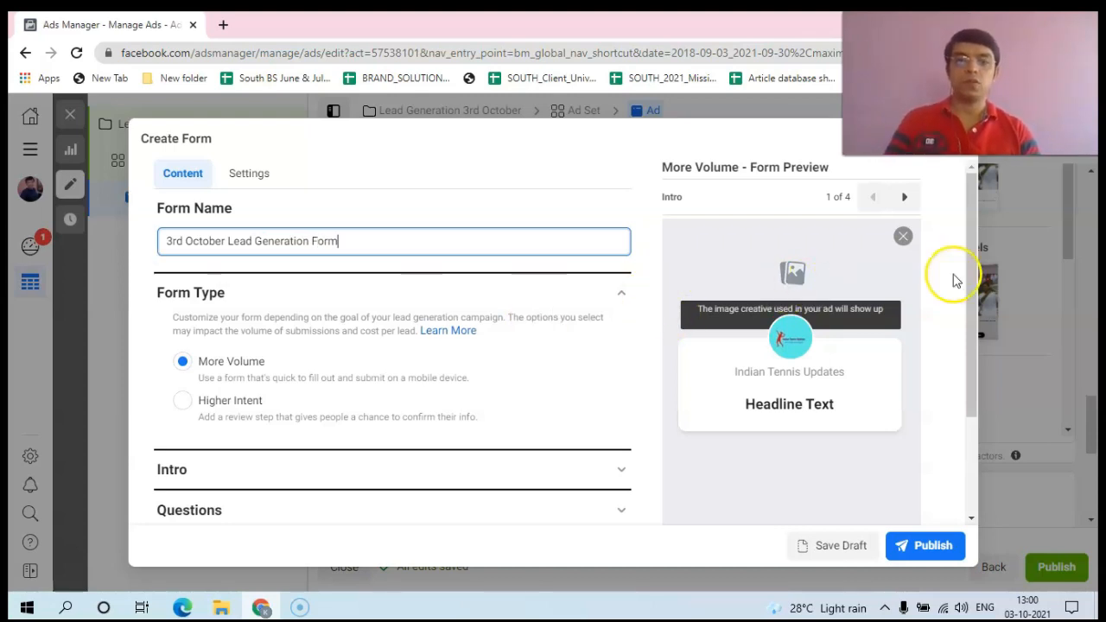
mouse_move(972, 244)
left_mouse_down()
mouse_move(975, 266)
mouse_move(977, 248)
left_mouse_up()
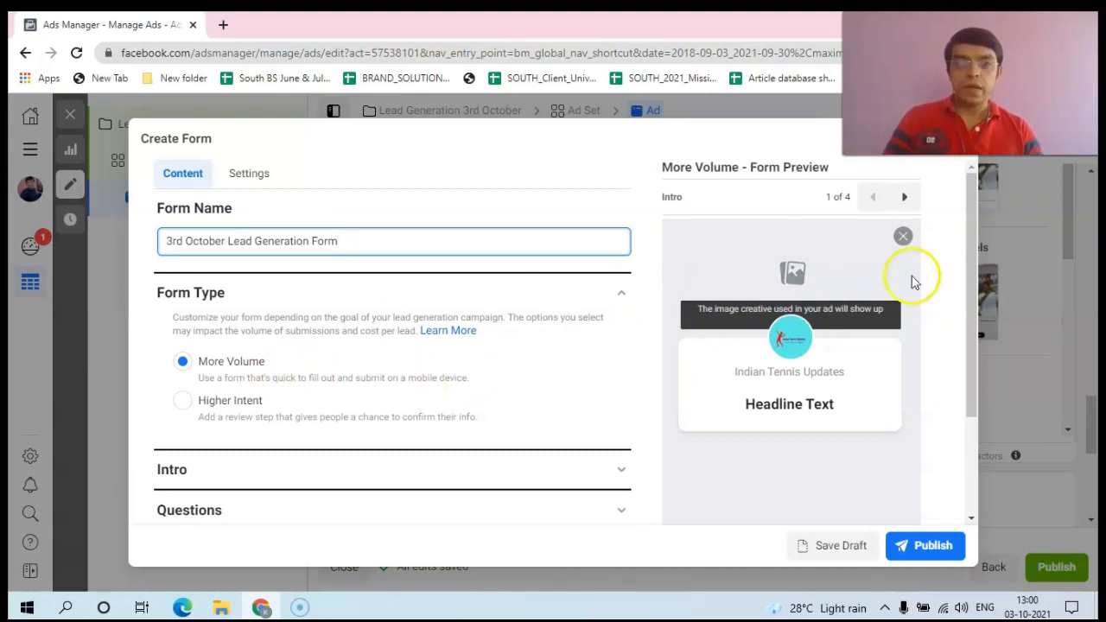
left_click_drag(970, 295, 978, 357)
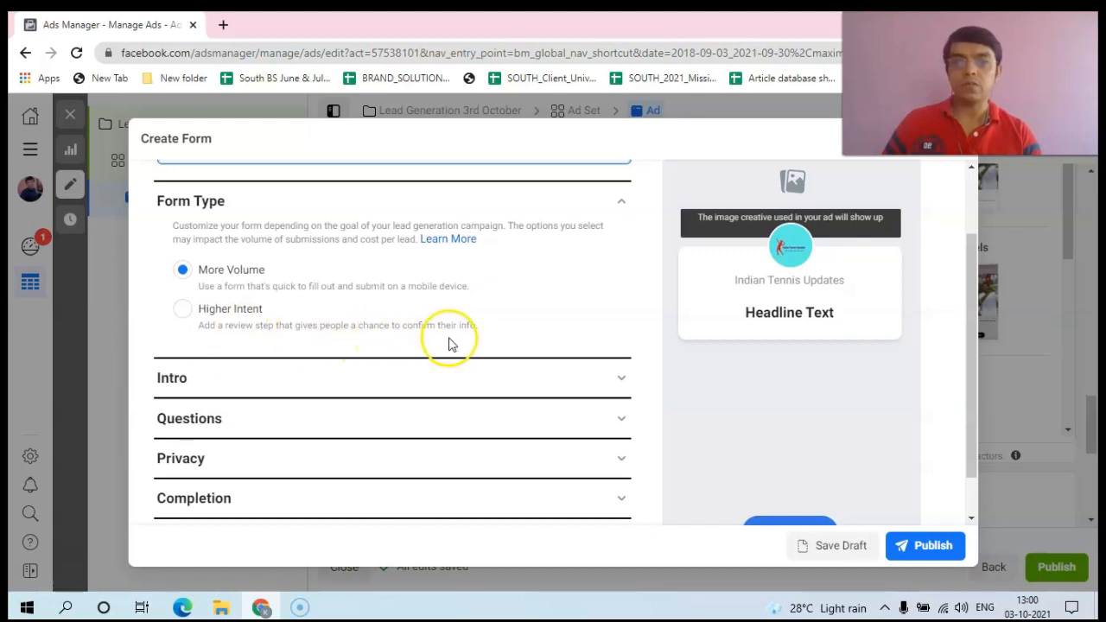
Keep the lead form's type as More Volume and upload davis cup.jpg as the intro's background image
left_click(182, 313)
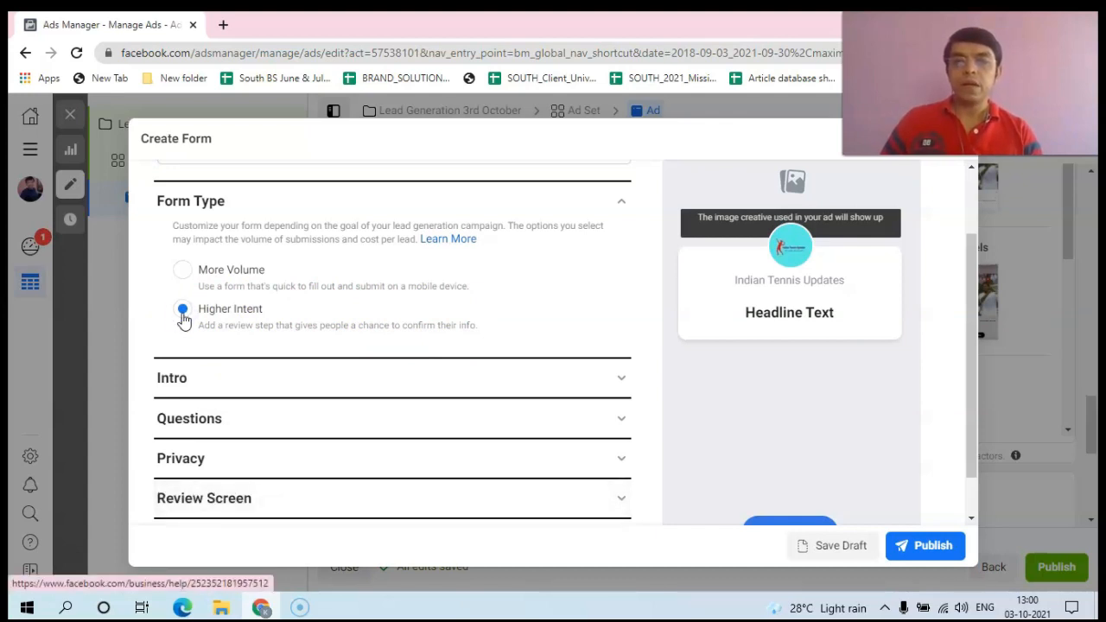
left_click(183, 271)
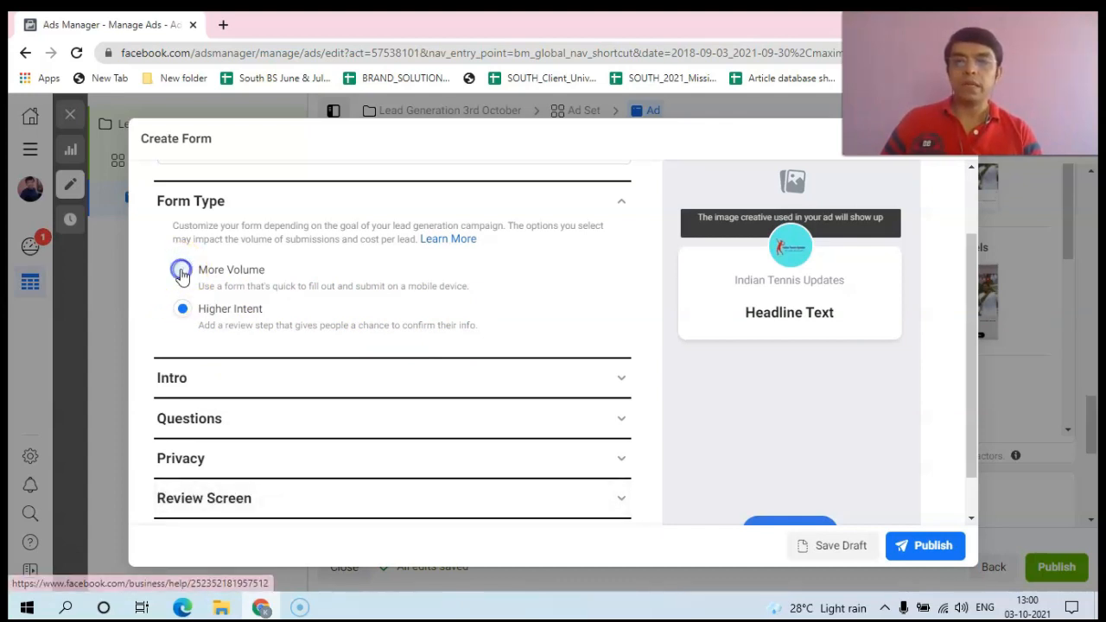
left_click(621, 380)
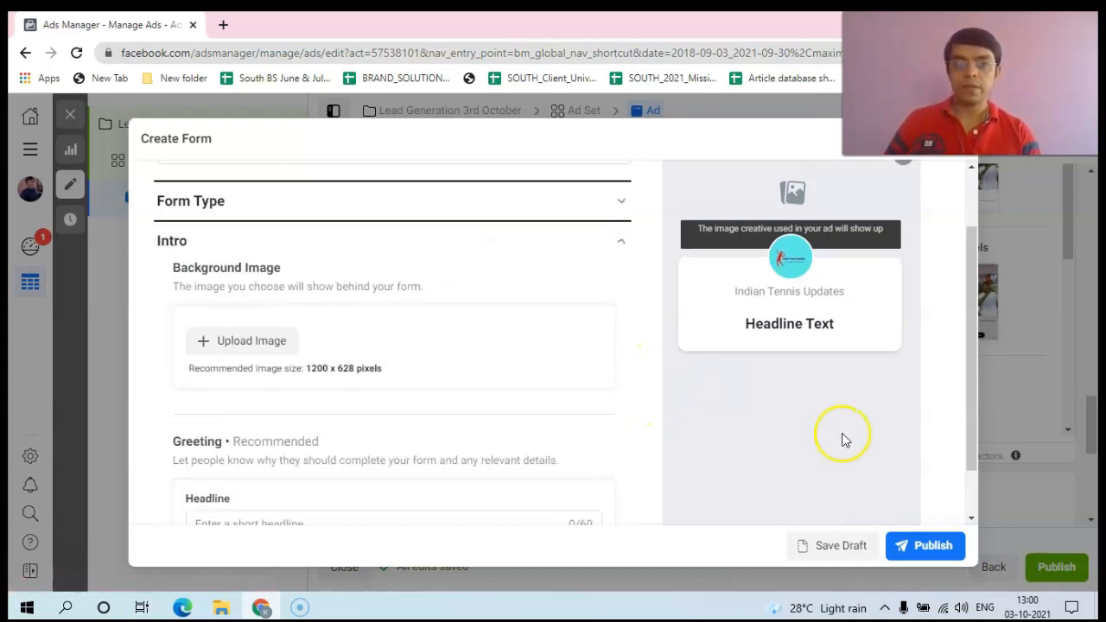
left_click_drag(970, 388, 969, 398)
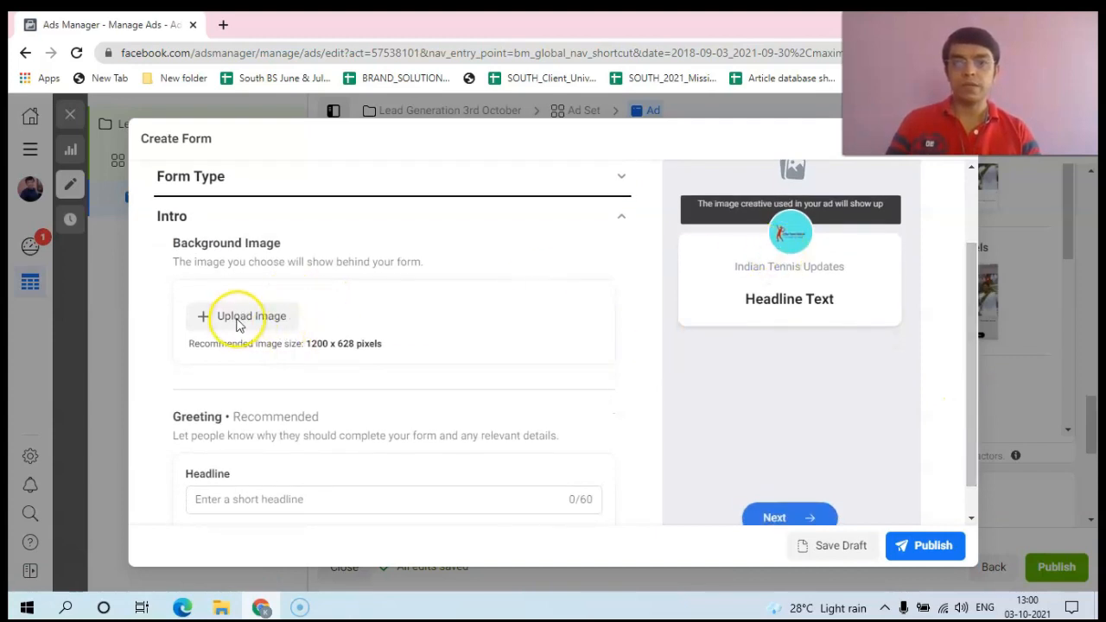
left_click(205, 319)
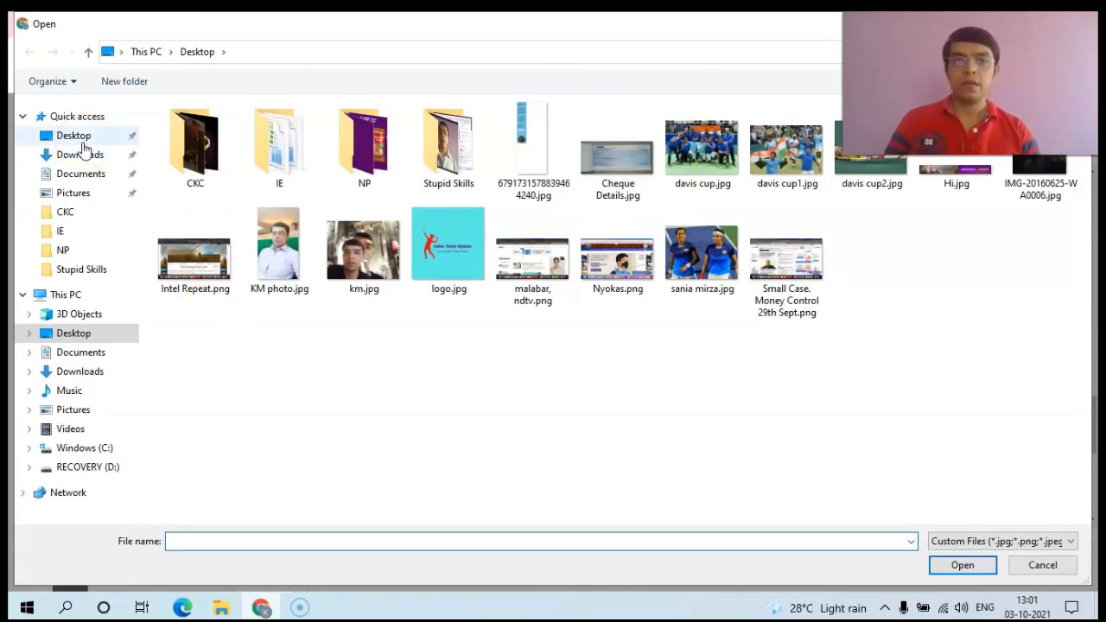
left_click(707, 164)
double_click(707, 164)
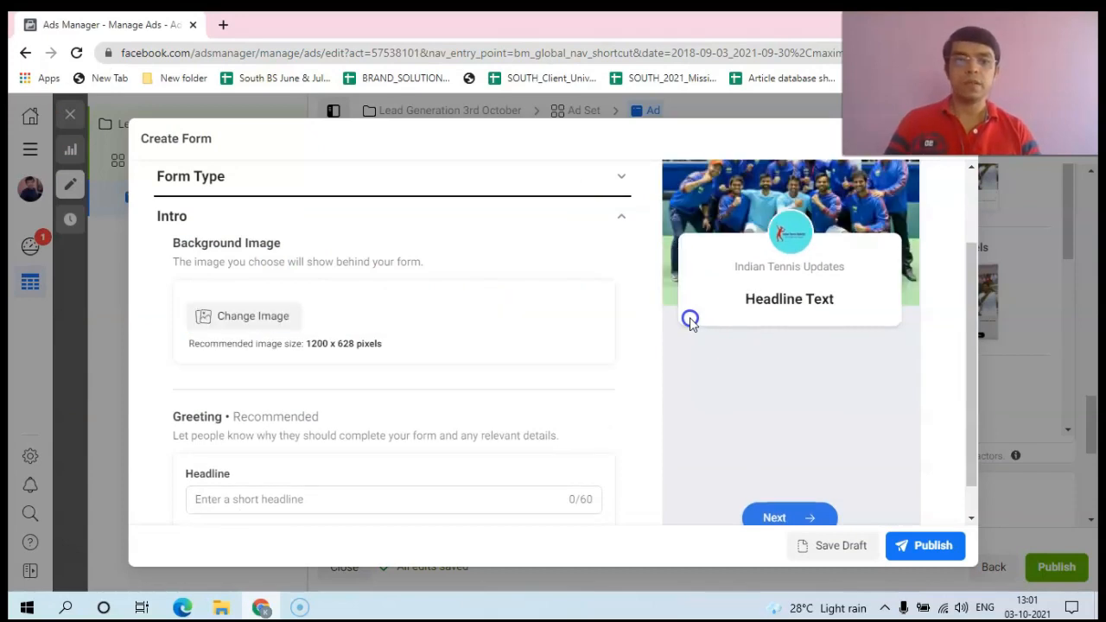
scroll(963, 296, "up", 1)
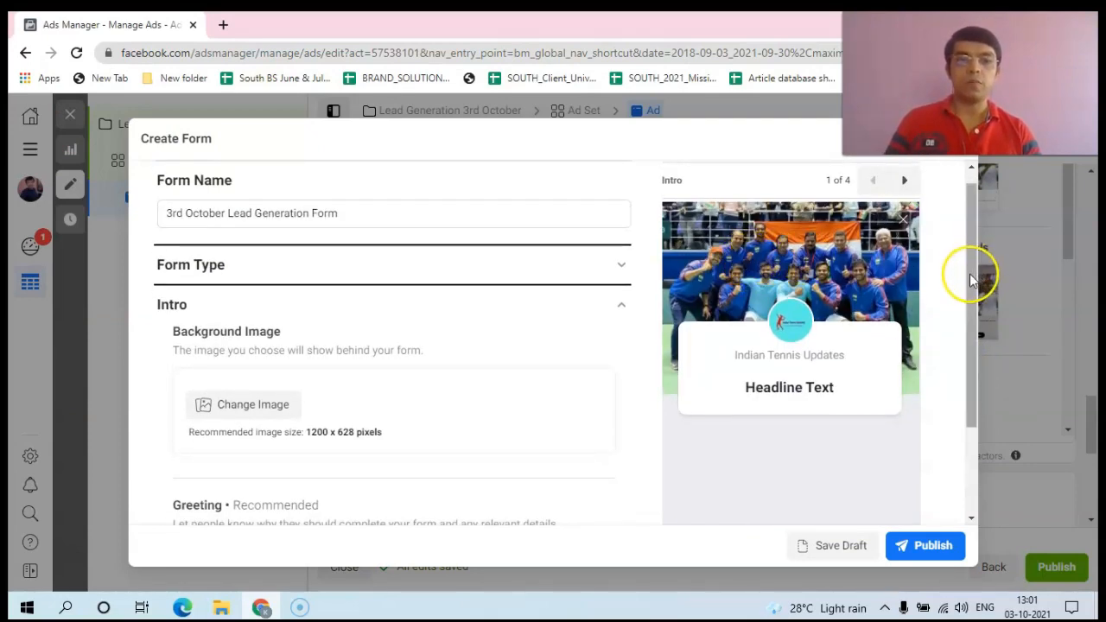
left_click_drag(974, 281, 974, 297)
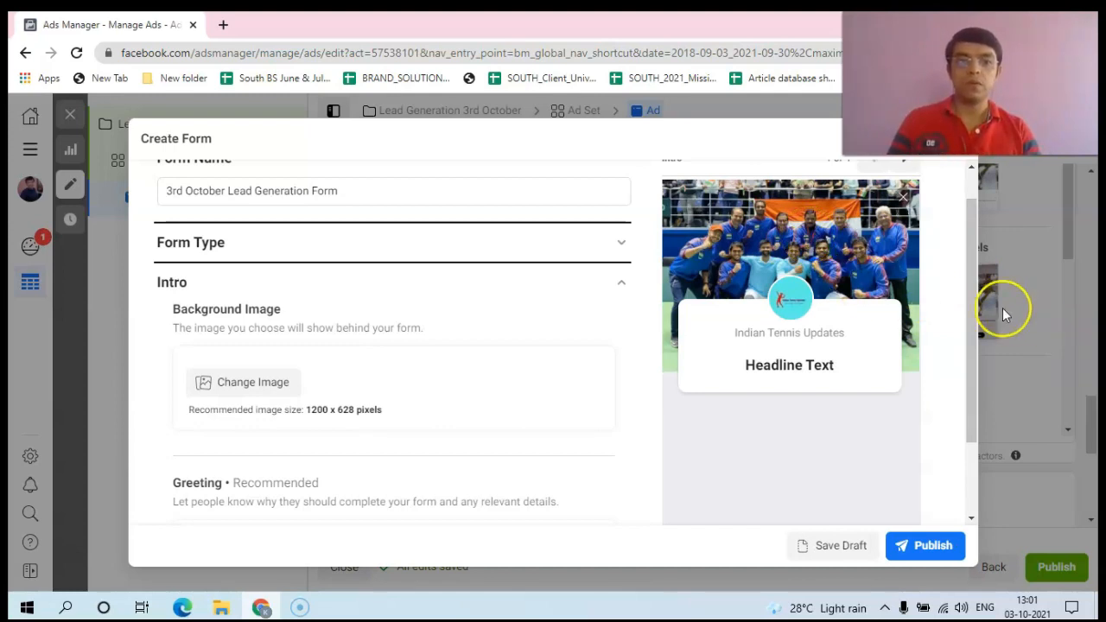
left_click_drag(975, 301, 980, 348)
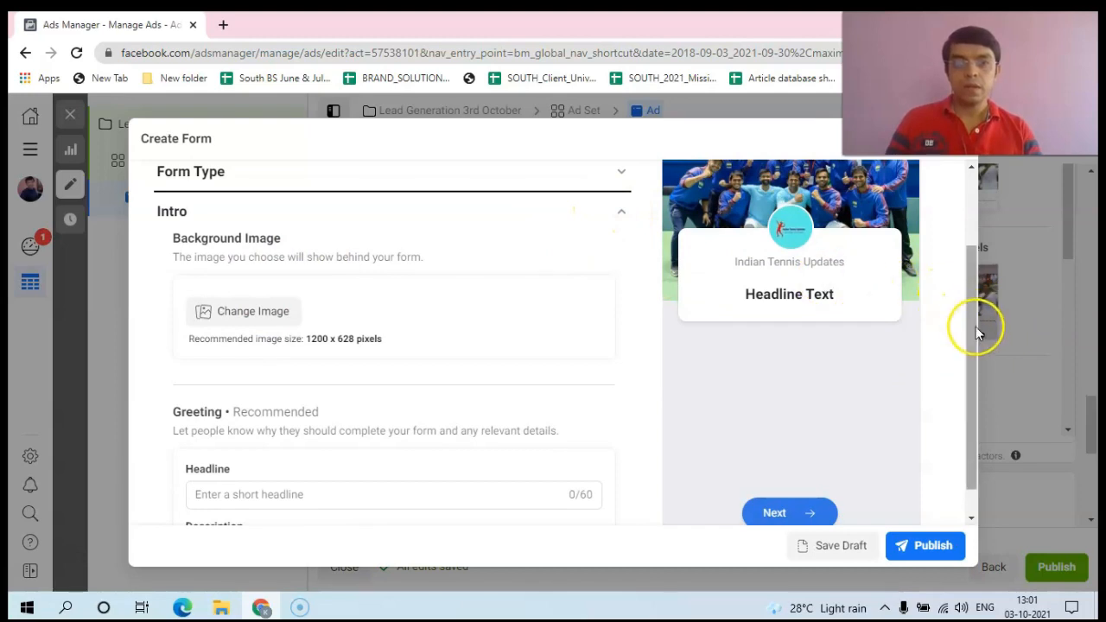
left_click_drag(972, 323, 973, 349)
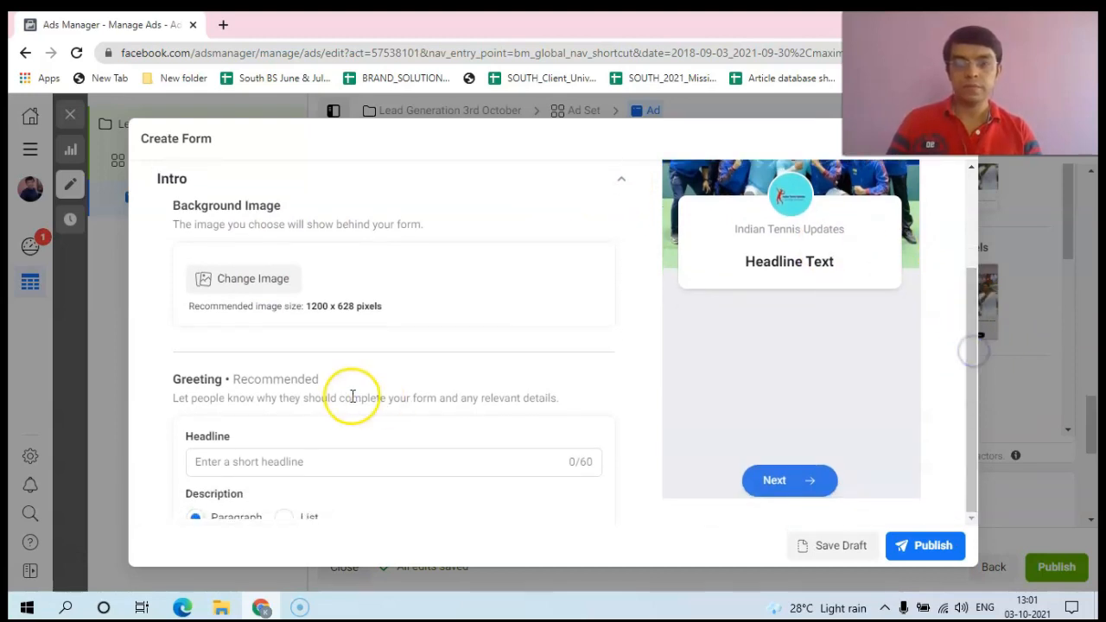
left_click(266, 460)
left_click(265, 460)
left_click(967, 413)
left_click(1092, 439)
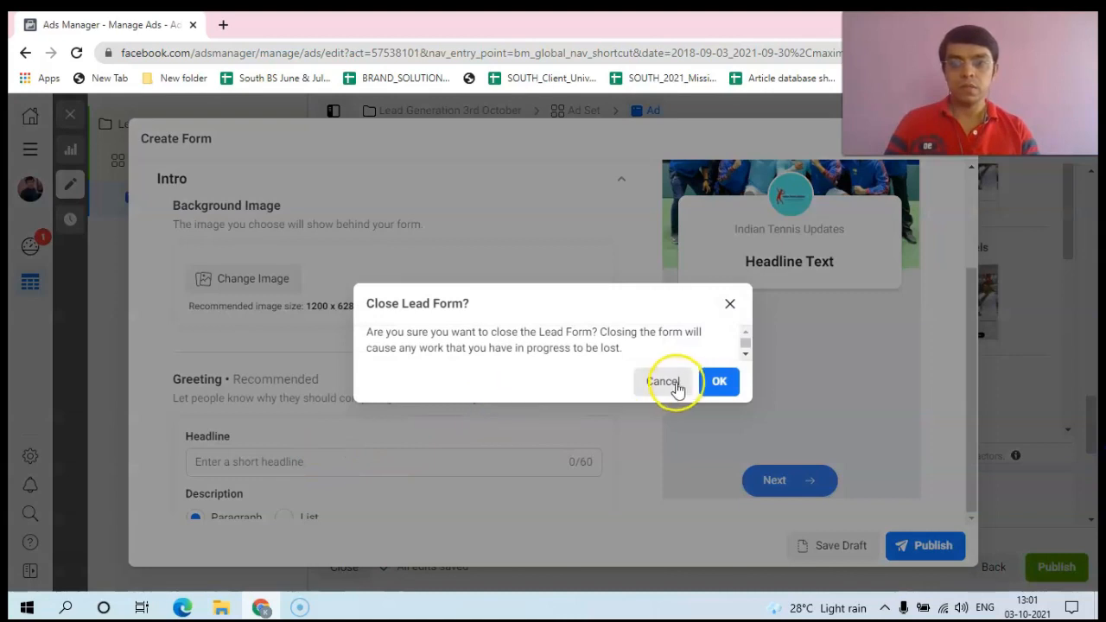
left_click(730, 307)
Enter the greeting headline "Please submit the form to get the latest news about Indian T"
left_click(273, 458)
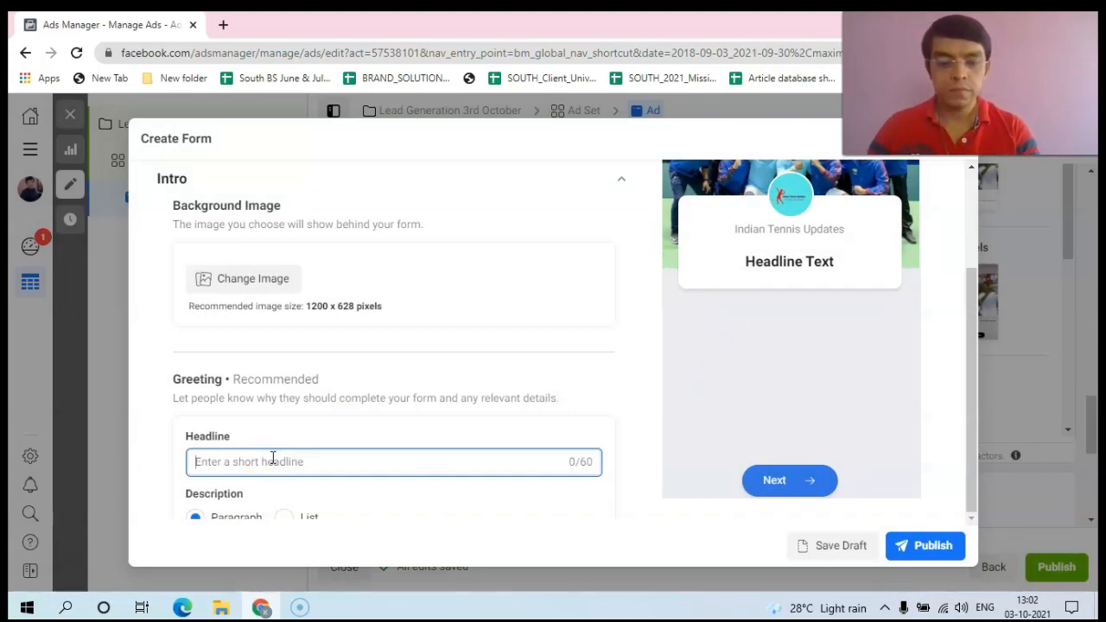
type("Please")
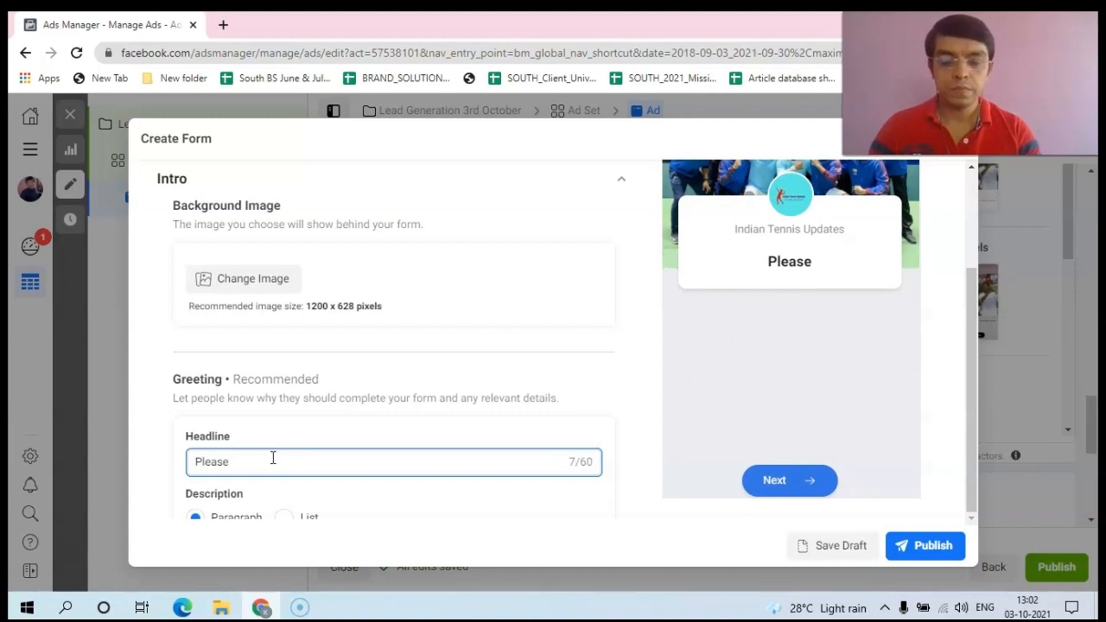
type(" Submit ")
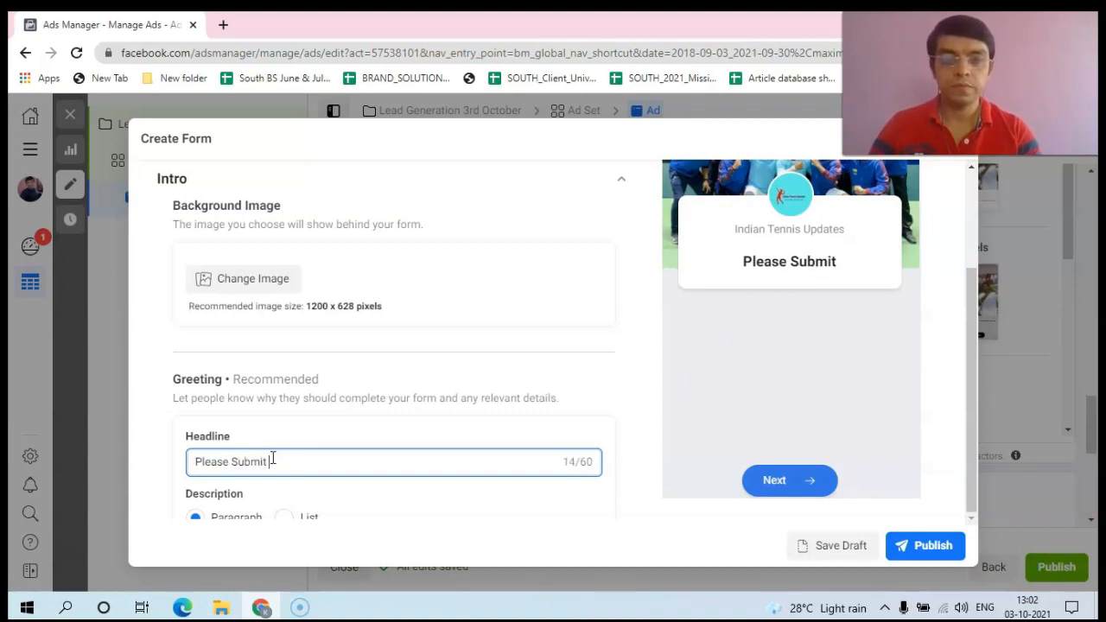
type("Fo")
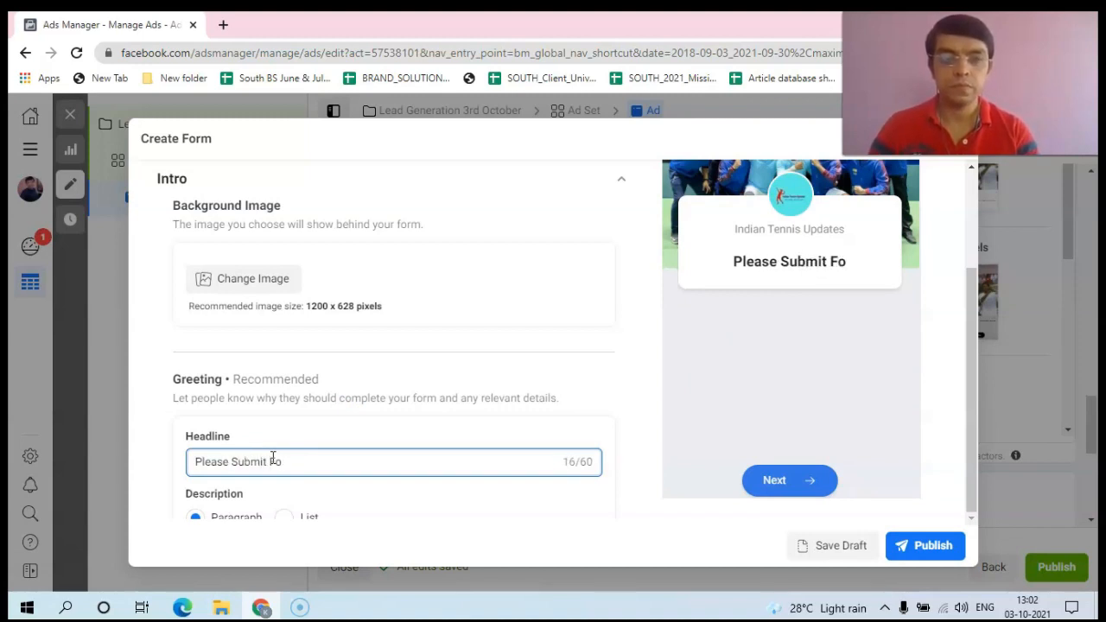
type("rm")
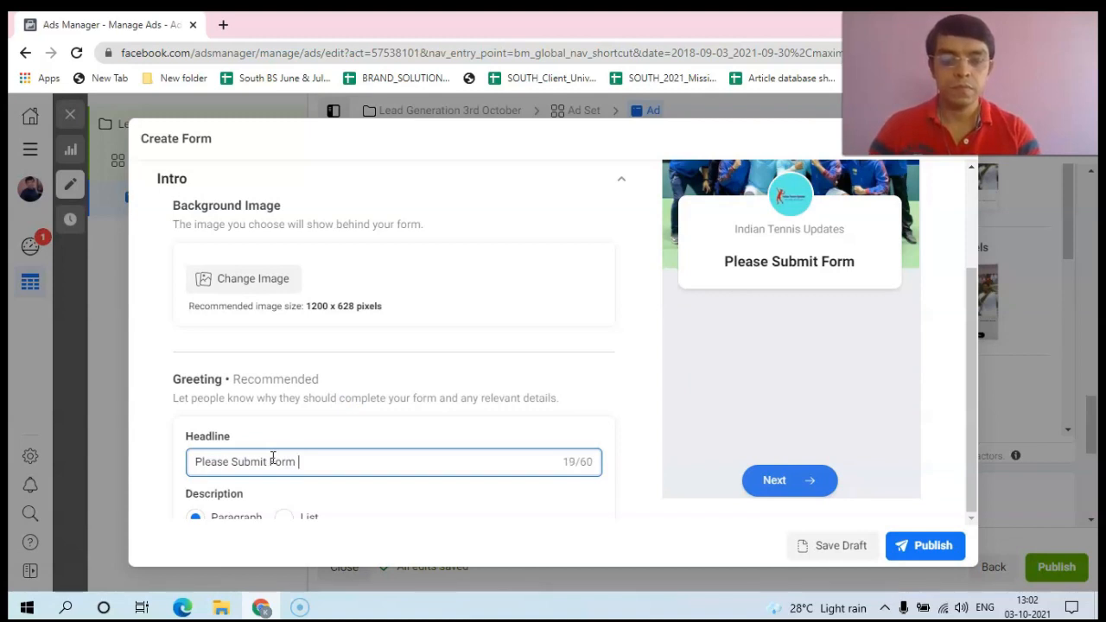
type(" to")
key("BackSpace")
key("BackSpace")
key("BackSpace")
key("BackSpace")
key("BackSpace")
key("BackSpace")
key("BackSpace")
key("BackSpace")
key("BackSpace")
key("BackSpace")
key("BackSpace")
key("BackSpace")
key("BackSpace")
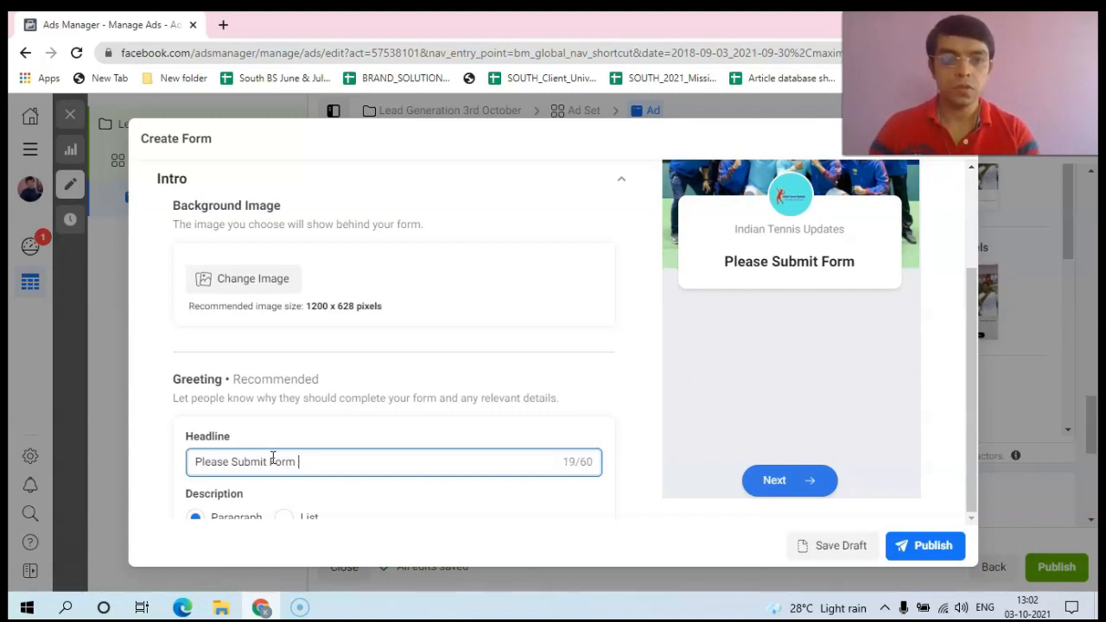
key("BackSpace")
key("BackSpace")
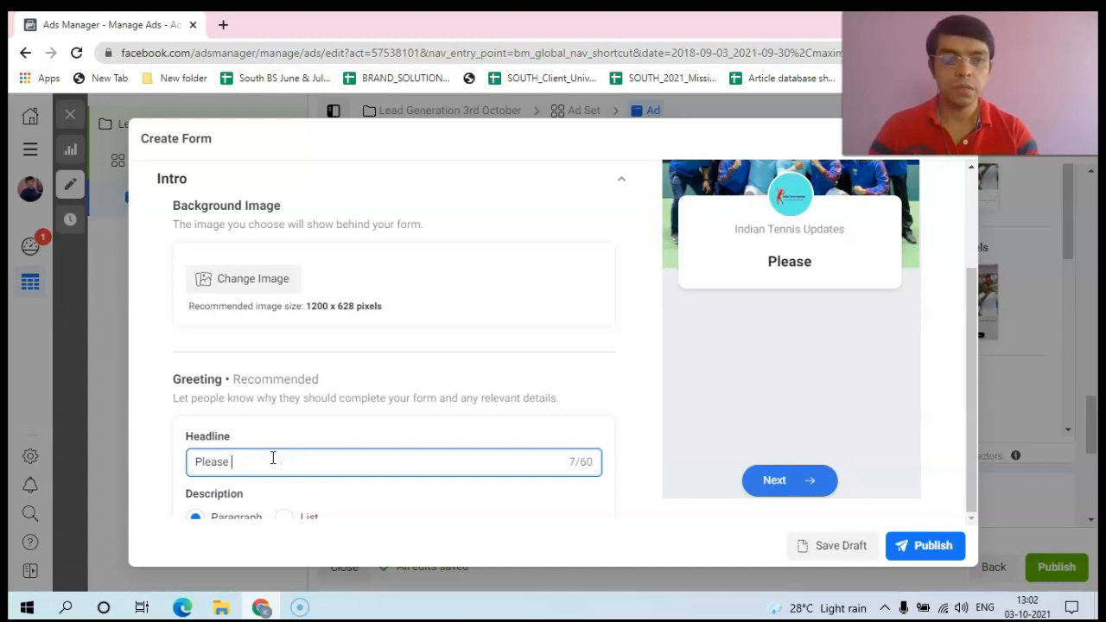
type("submit th")
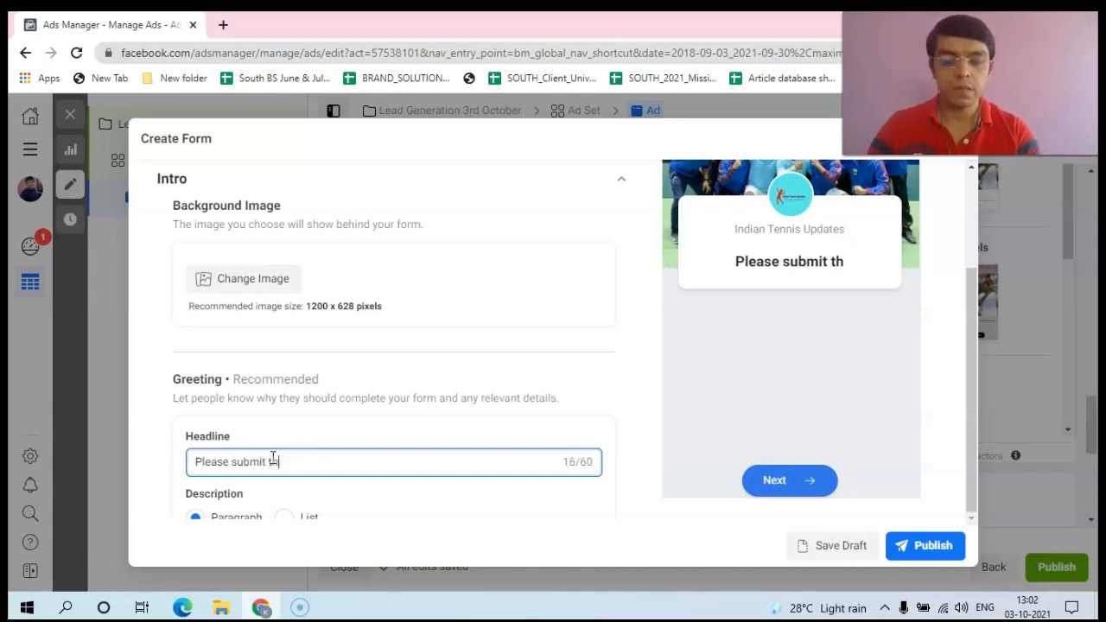
type("e form to get the lates")
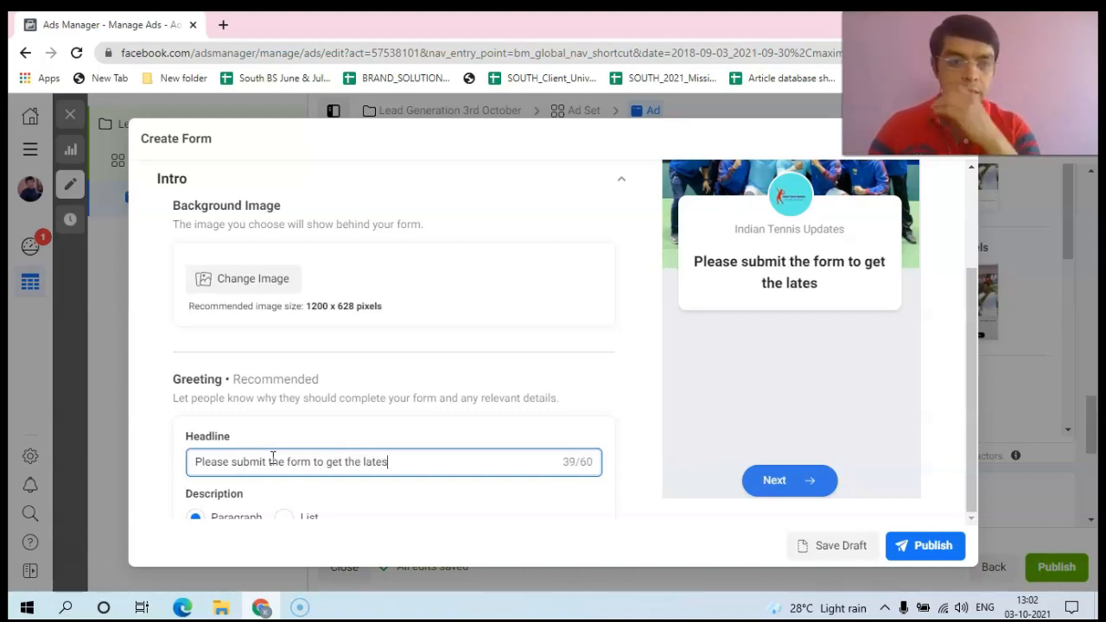
type("t In")
key("BackSpace")
key("BackSpace")
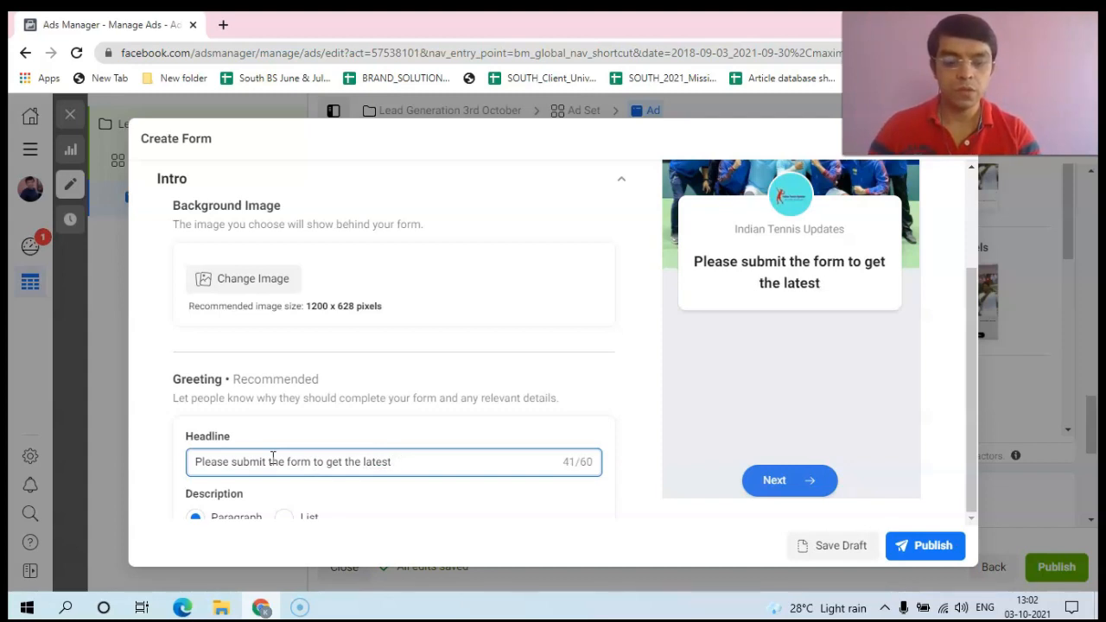
type("news")
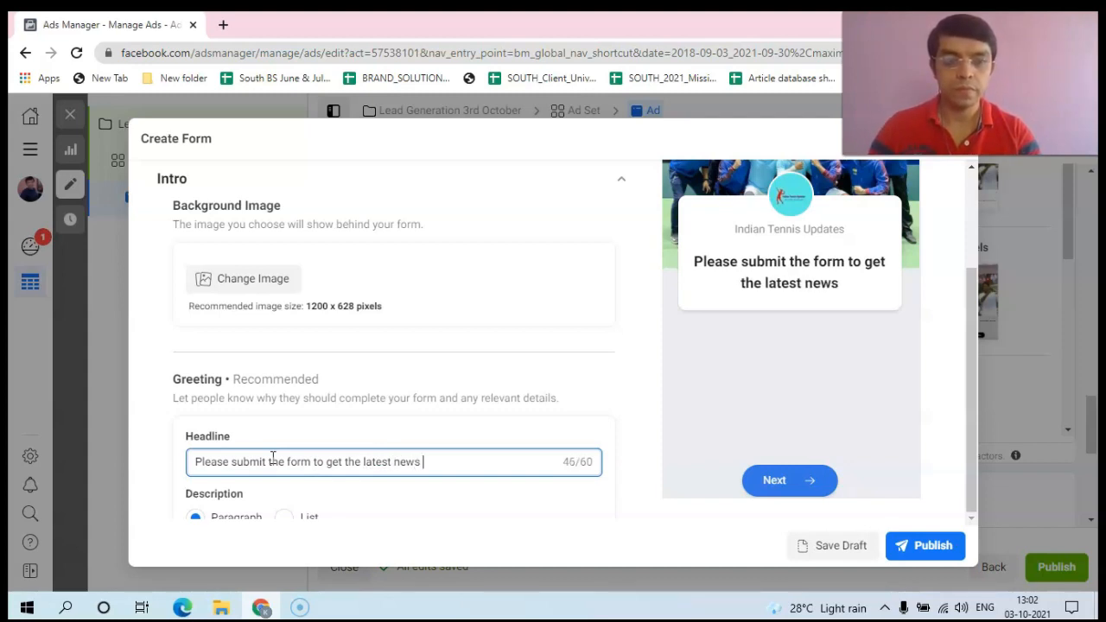
type(" about")
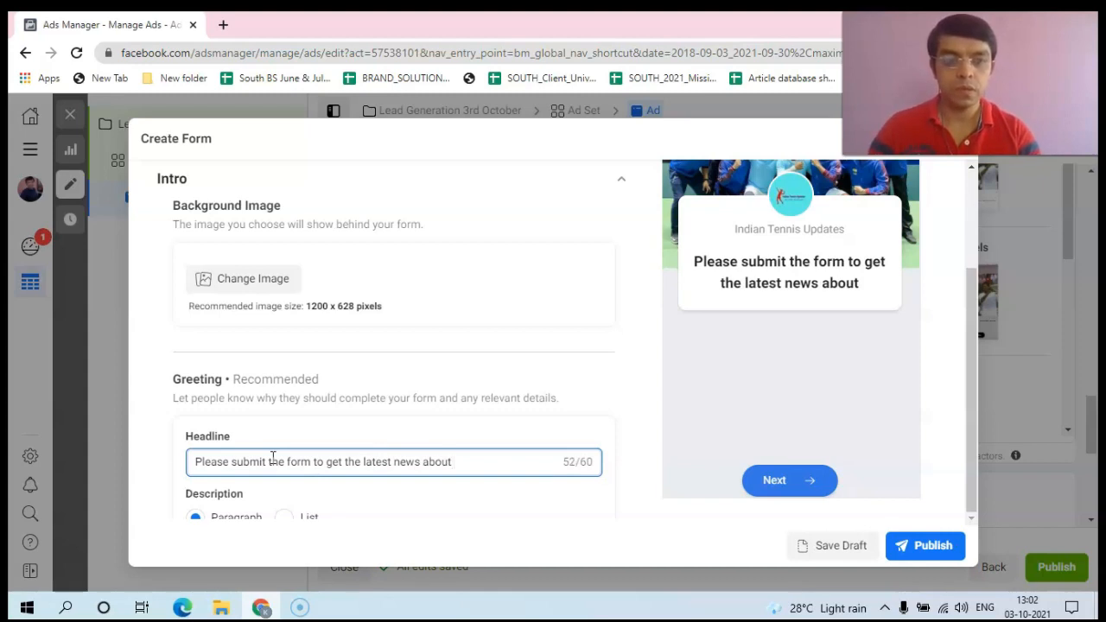
type(" Indian ")
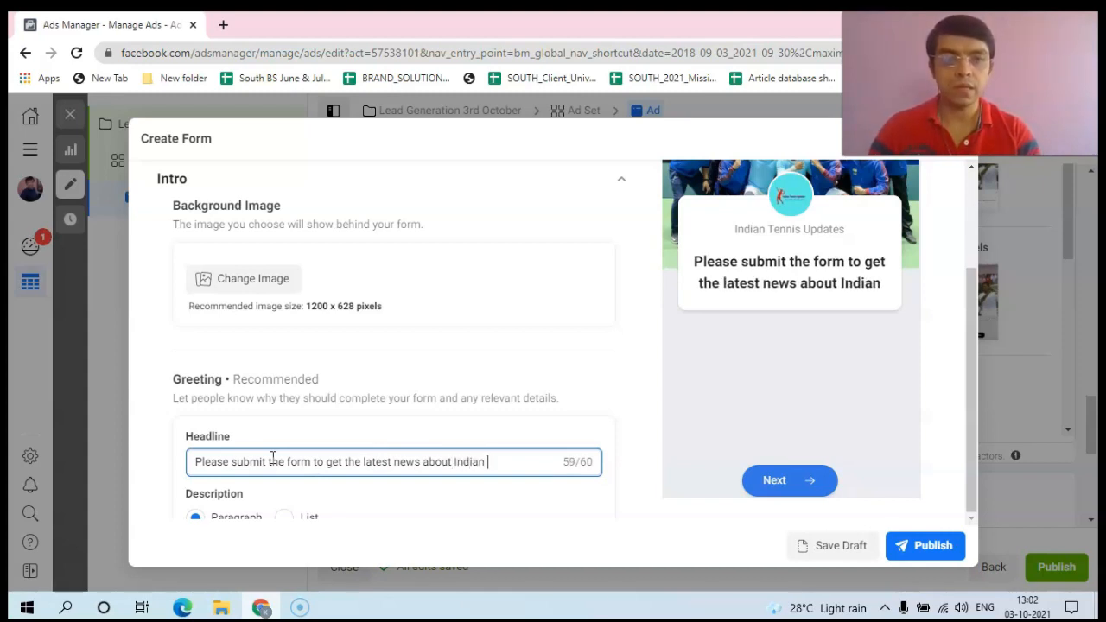
type("T")
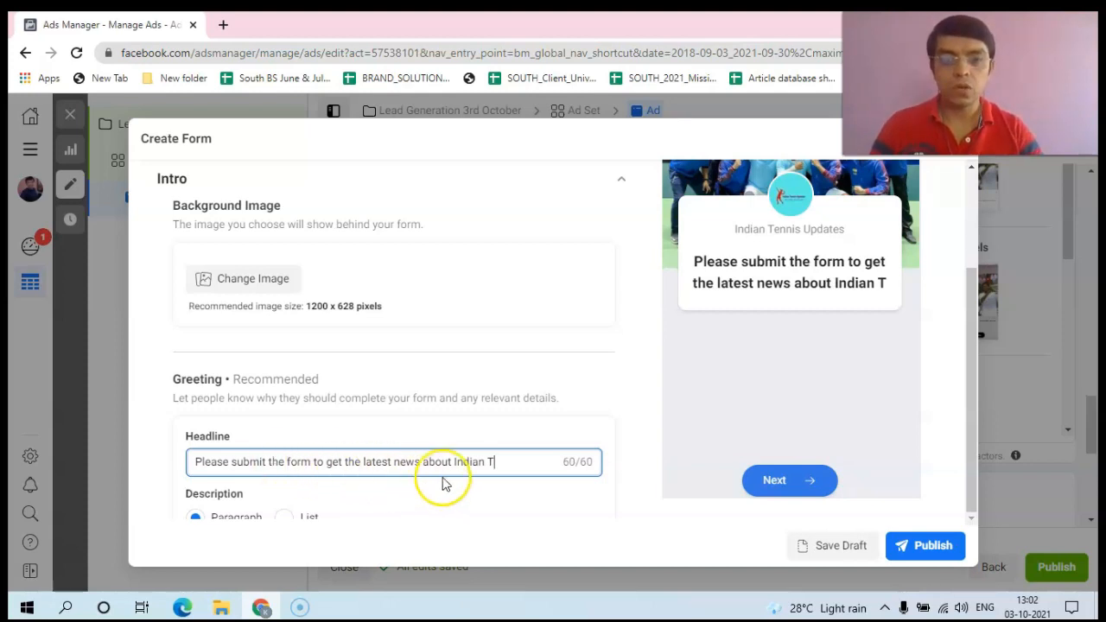
Shorten the greeting headline to "Please submit the form!"
key("BackSpace")
key("BackSpace")
key("BackSpace")
key("BackSpace")
key("BackSpace")
key("BackSpace")
key("BackSpace")
key("BackSpace")
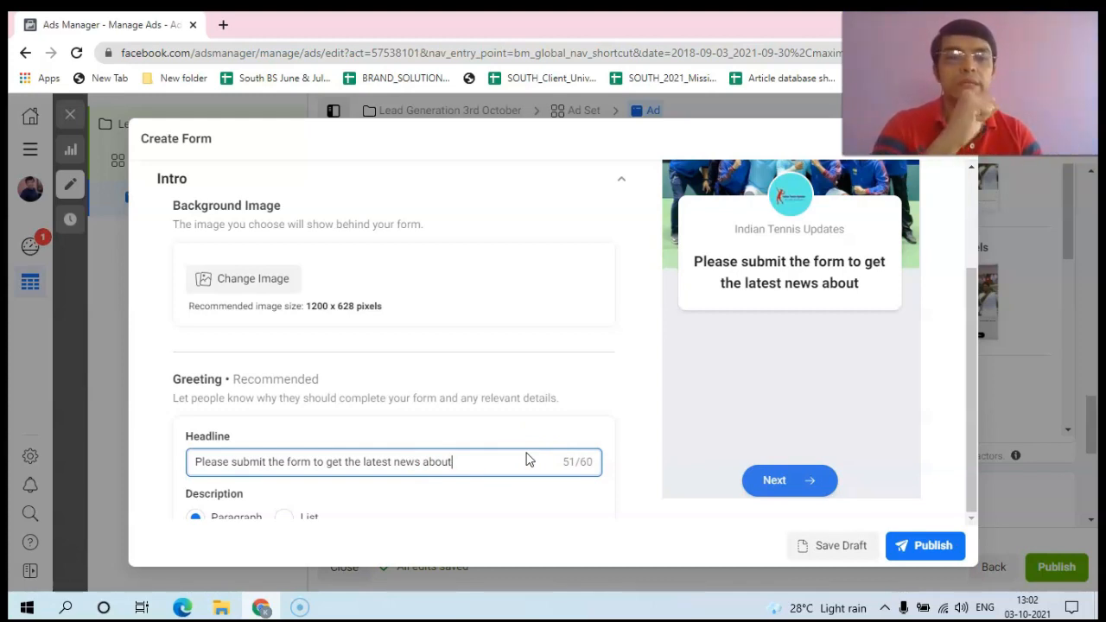
key("BackSpace")
key("BackSpace")
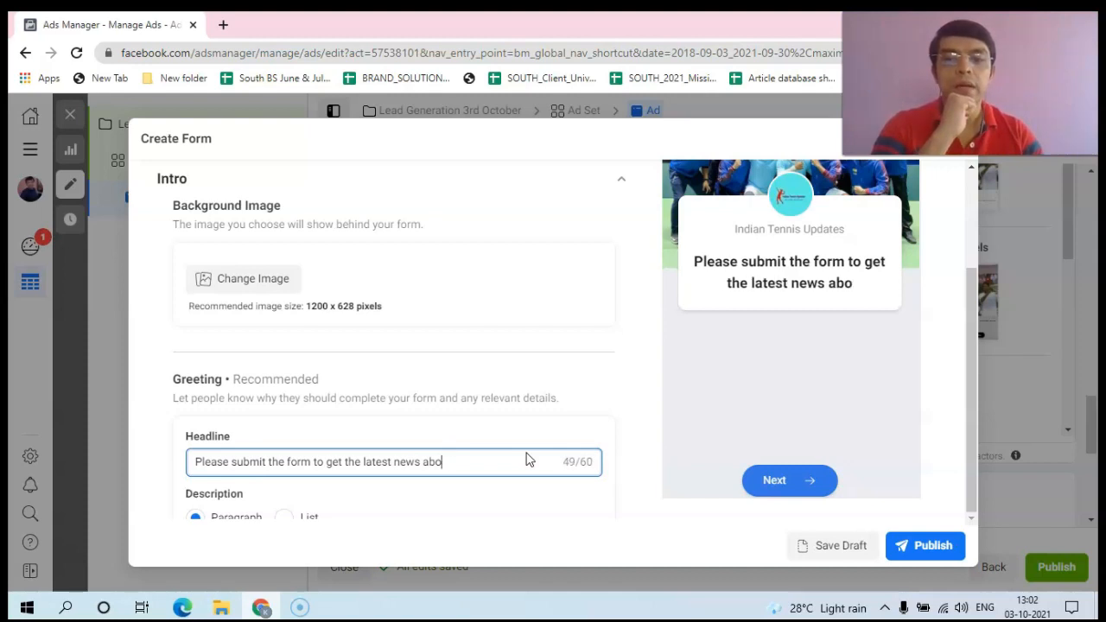
key("BackSpace")
key("BackSpace")
key("BackSpace")
key("BackSpace")
key("BackSpace")
key("BackSpace")
key("BackSpace")
key("BackSpace")
key("BackSpace")
key("BackSpace")
key("BackSpace")
key("BackSpace")
key("BackSpace")
key("BackSpace")
key("BackSpace")
key("BackSpace")
key("BackSpace")
key("BackSpace")
key("BackSpace")
key("BackSpace")
left_click(468, 459)
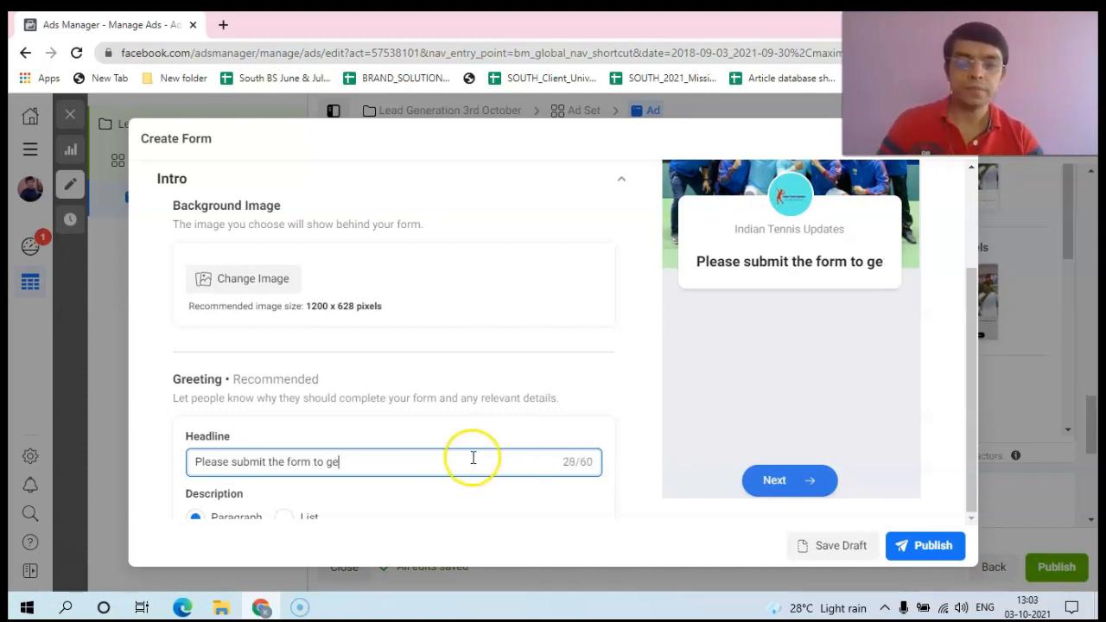
key("BackSpace")
key("BackSpace")
key("BackSpace")
key("BackSpace")
key("BackSpace")
type("!")
left_click(970, 388)
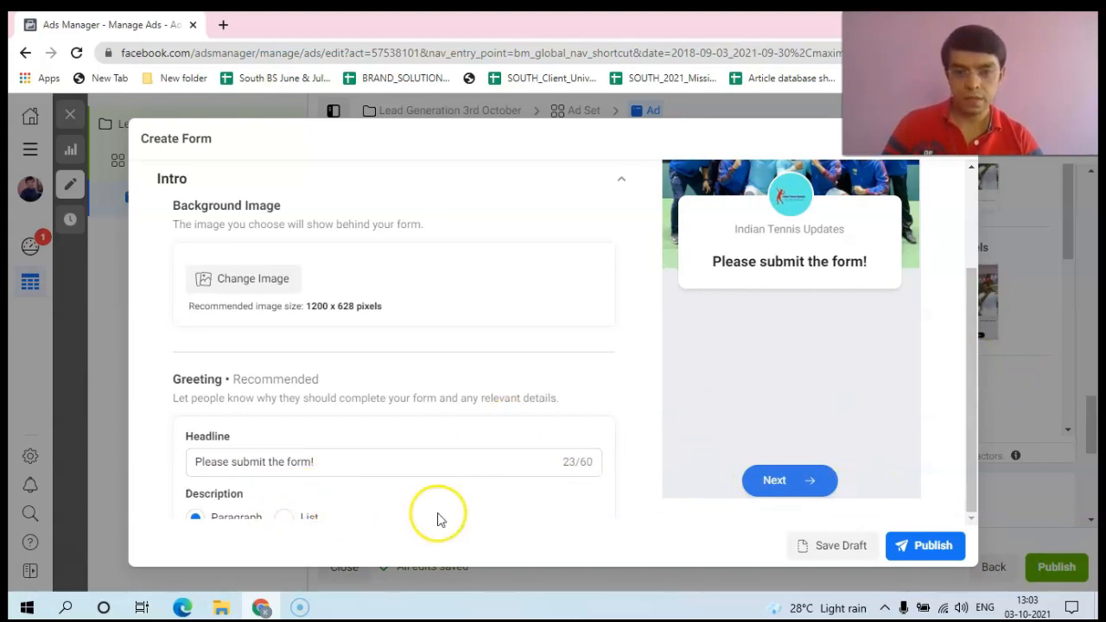
left_click_drag(969, 465, 950, 504)
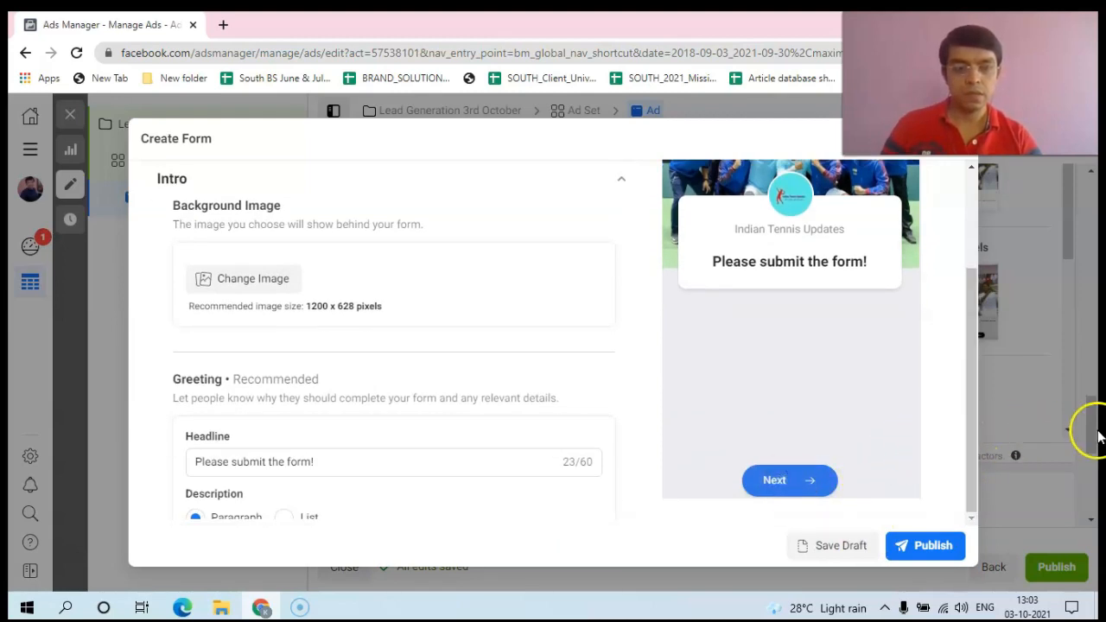
left_click(1091, 491)
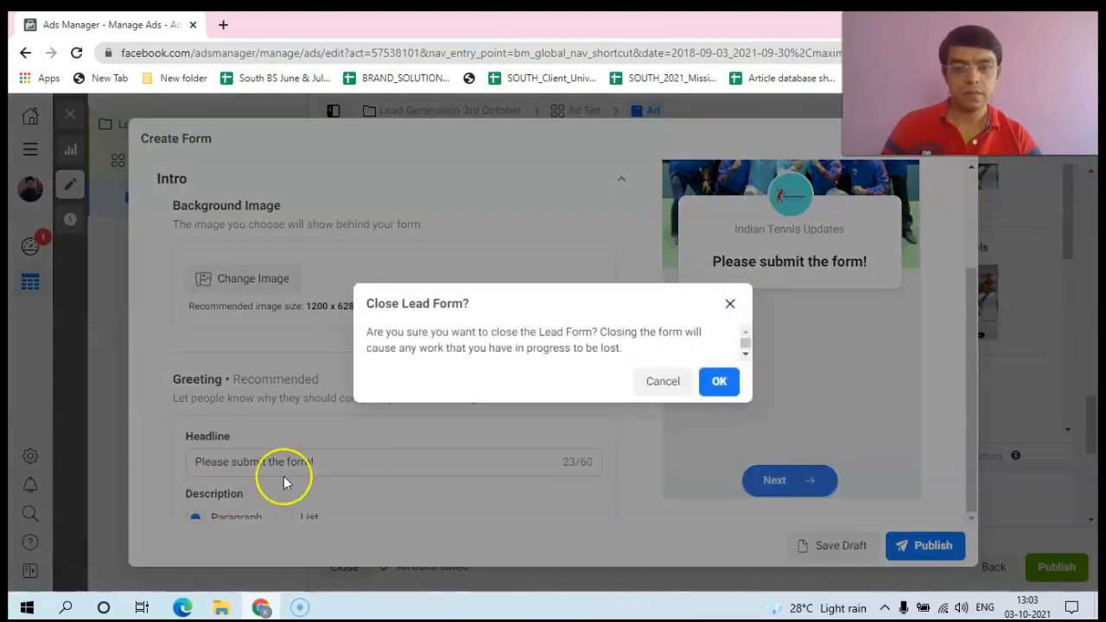
left_click(664, 382)
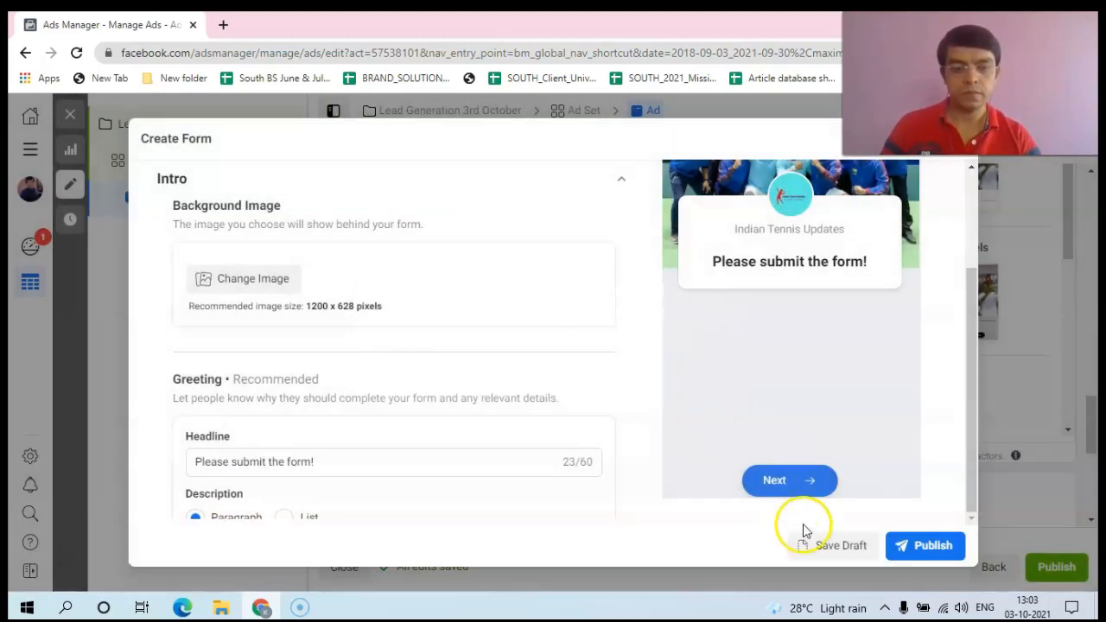
Go to the lead form's settings and set its sharing to Open
left_click_drag(973, 326, 966, 360)
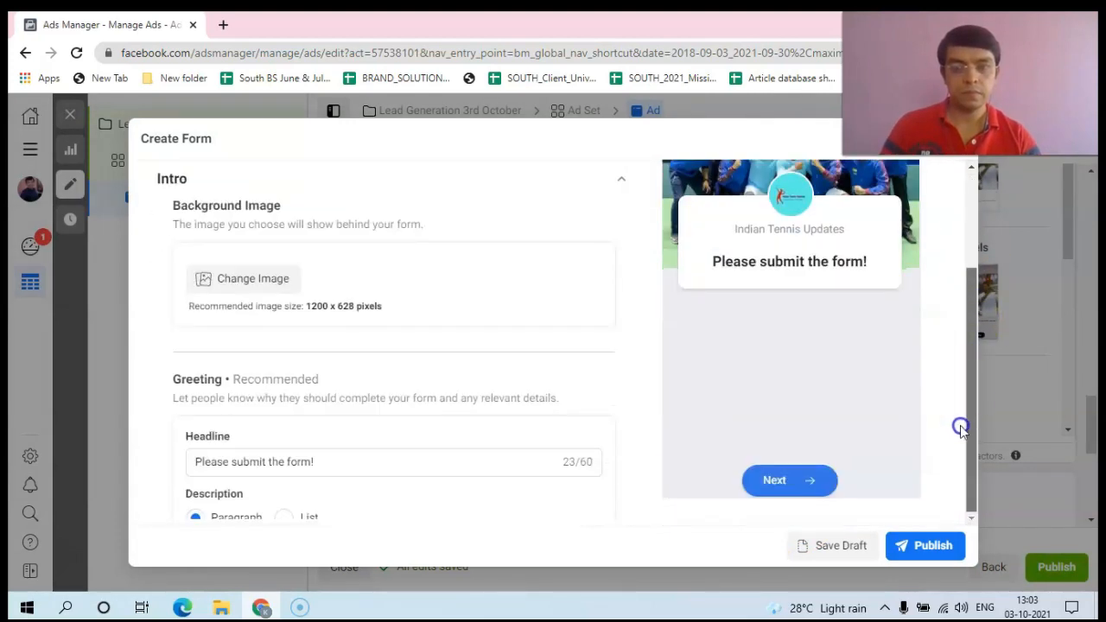
left_click_drag(971, 428, 969, 243)
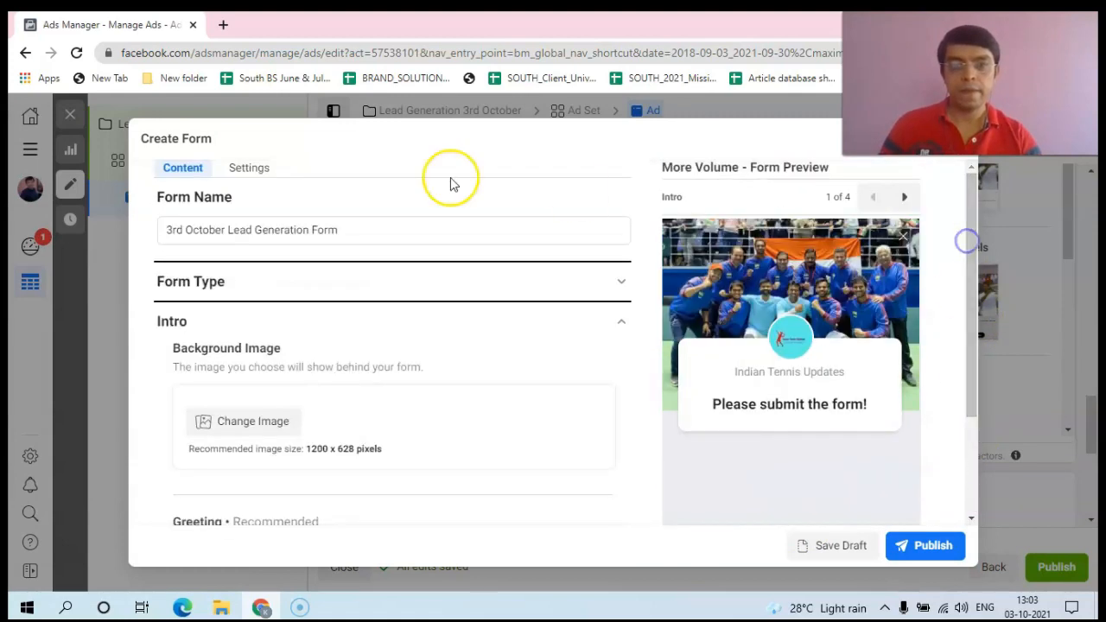
left_click(259, 168)
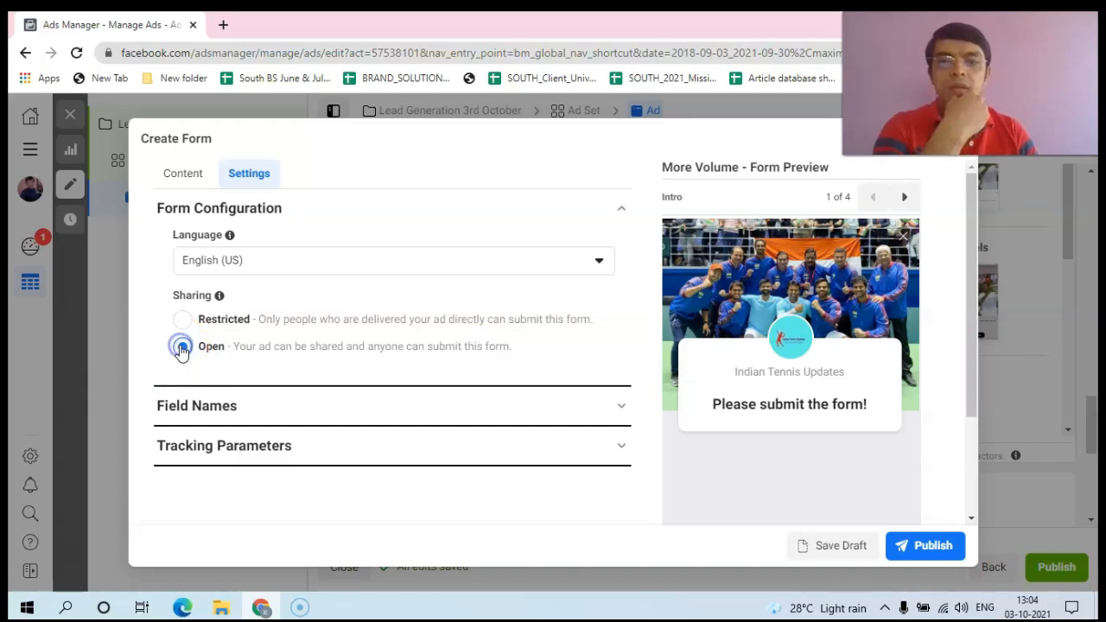
Review the lead form's Field Names and Tracking Parameters settings, including the export names for email and full name
left_click(626, 406)
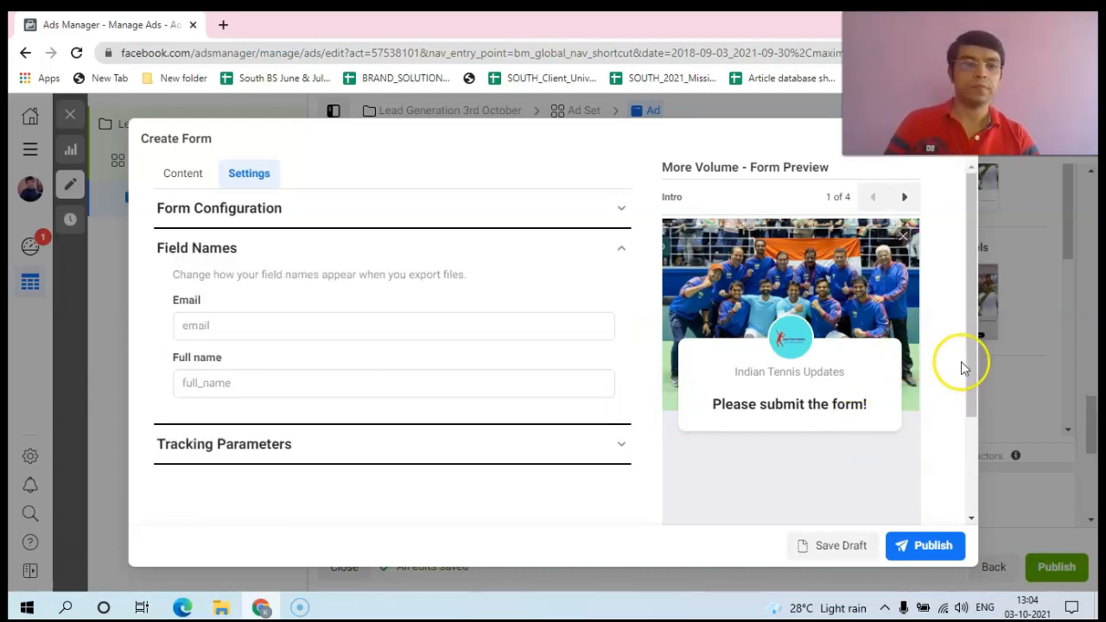
left_click_drag(973, 367, 977, 399)
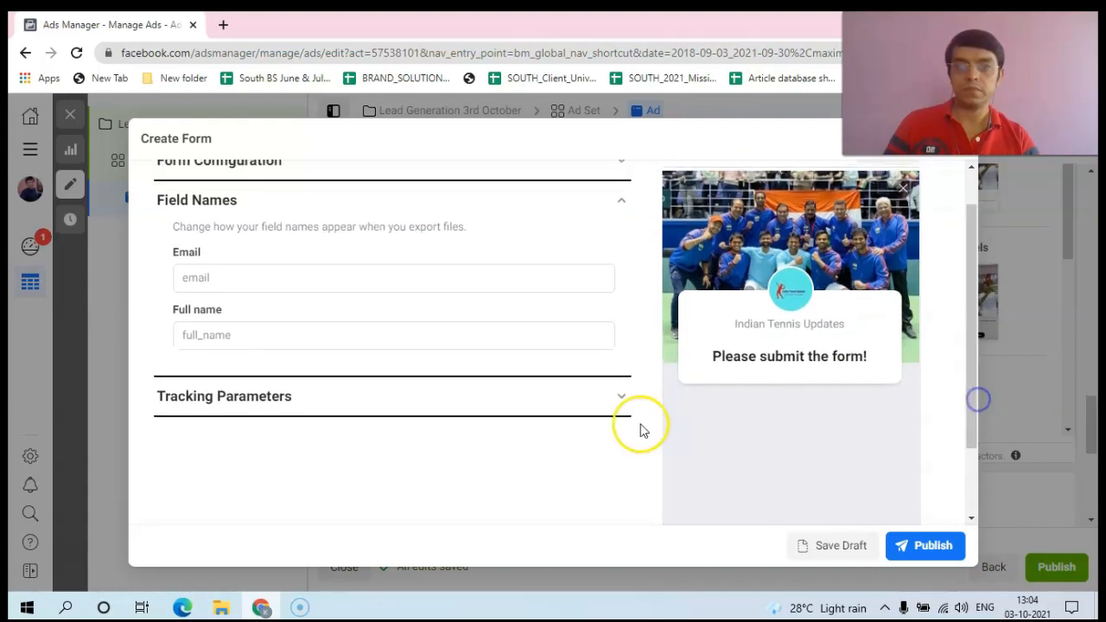
left_click(619, 396)
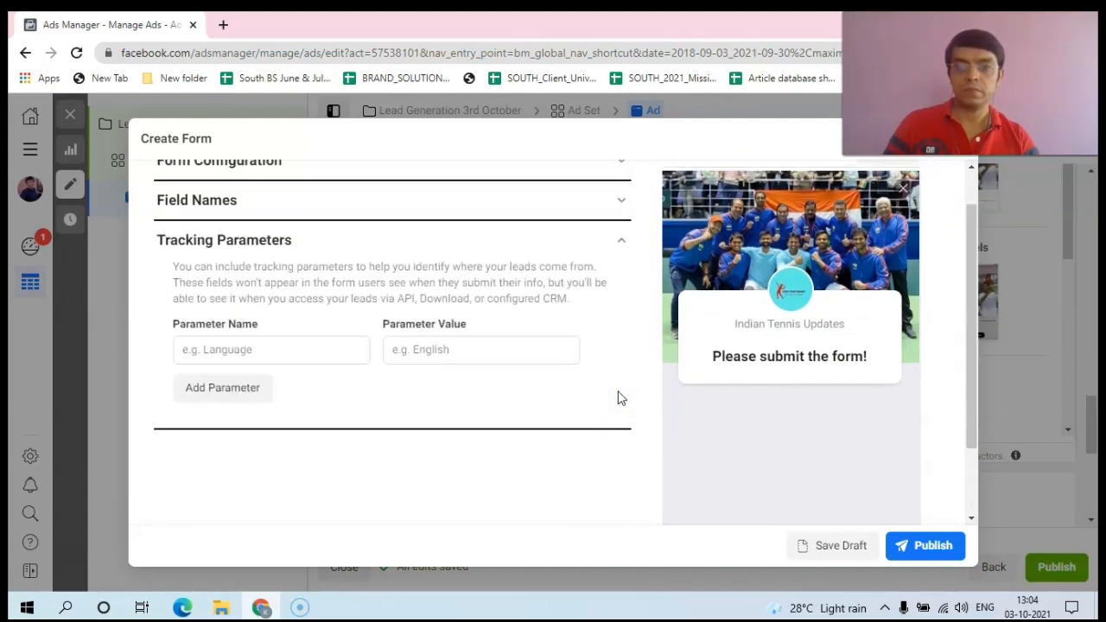
left_click(622, 240)
left_click_drag(971, 389, 978, 285)
left_click(621, 250)
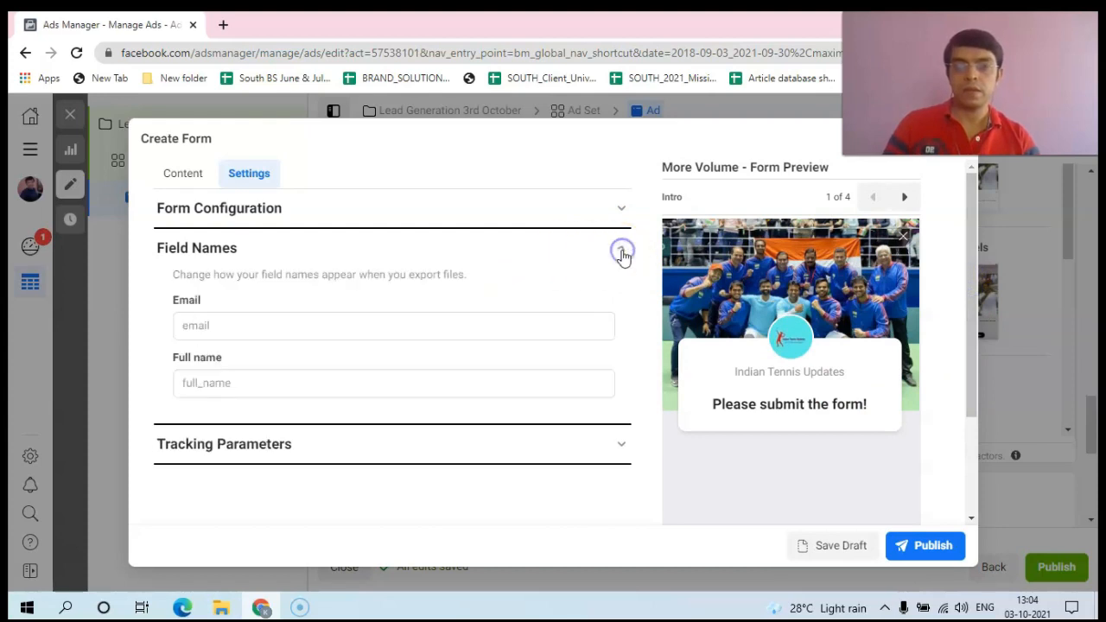
left_click(202, 325)
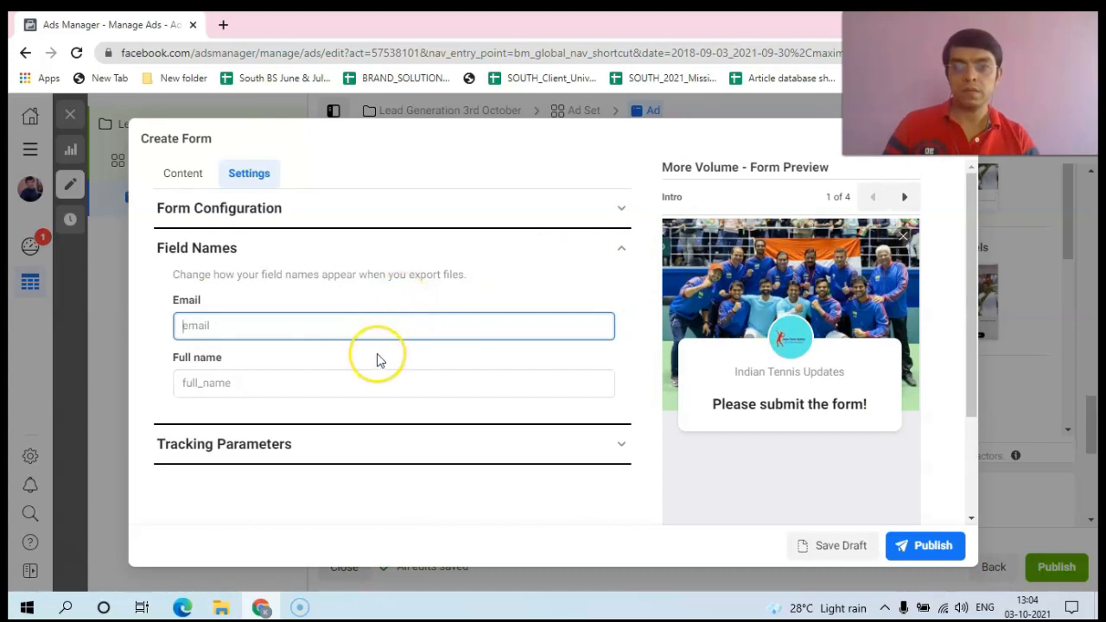
left_click(178, 178)
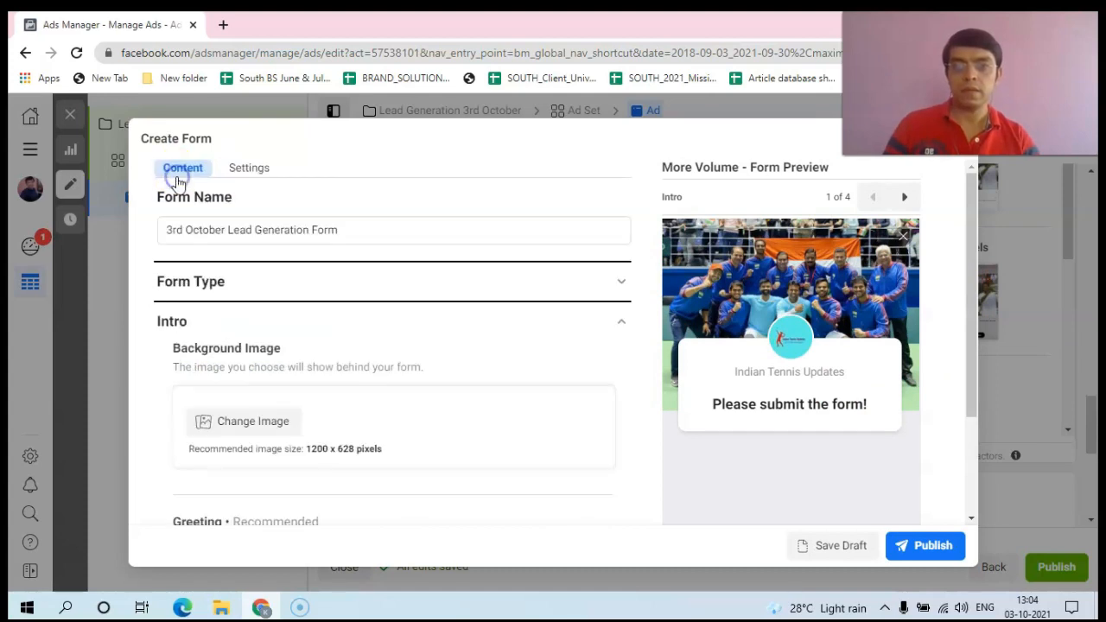
left_click_drag(974, 384, 975, 494)
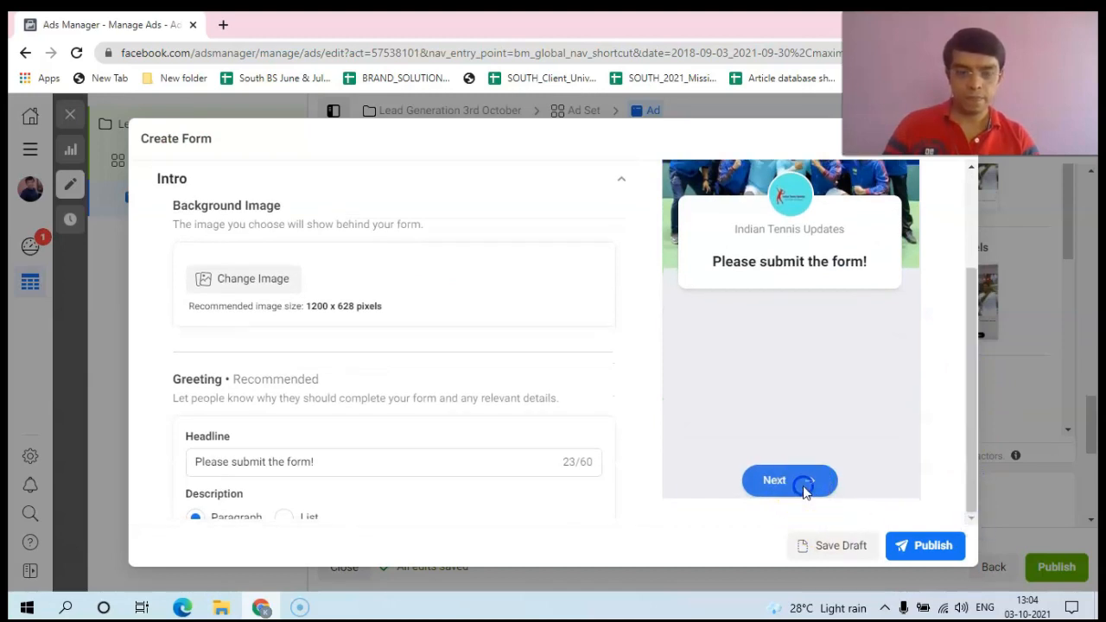
double_click(245, 500)
left_click(277, 278)
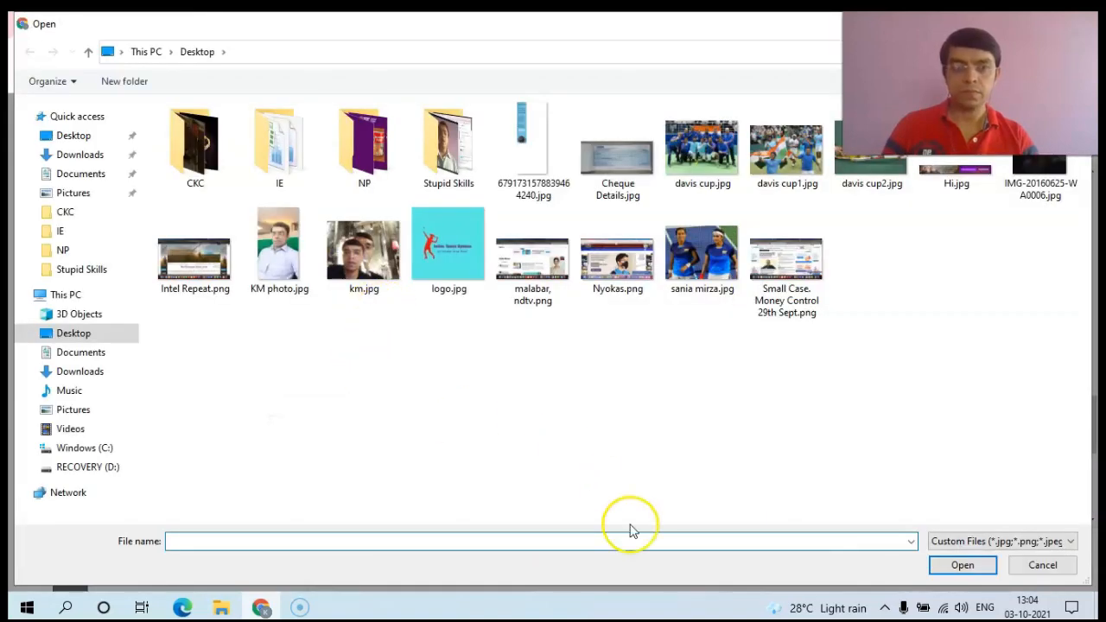
mouse_move(262, 608)
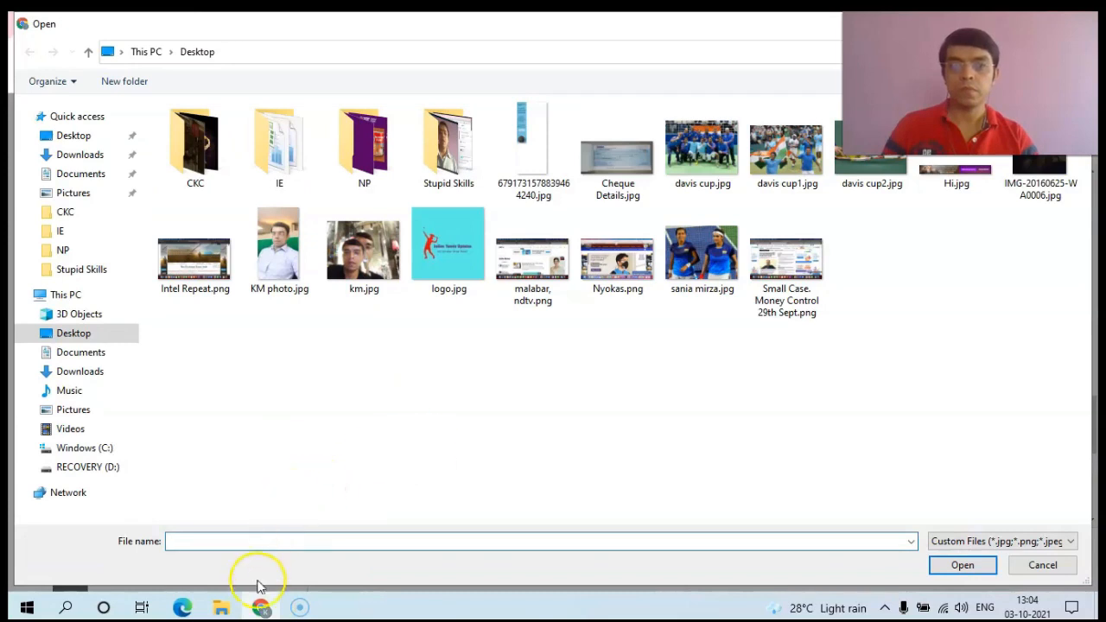
mouse_move(300, 608)
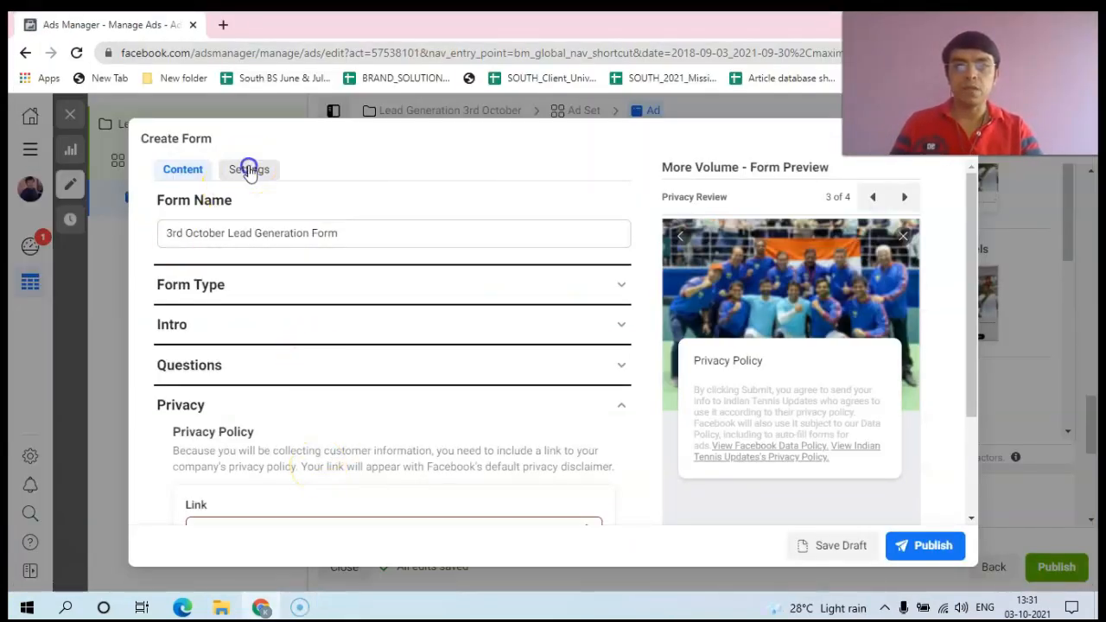
Go through the form's settings again, examining the sharing choice, exported field names and tracking parameters
left_click(249, 170)
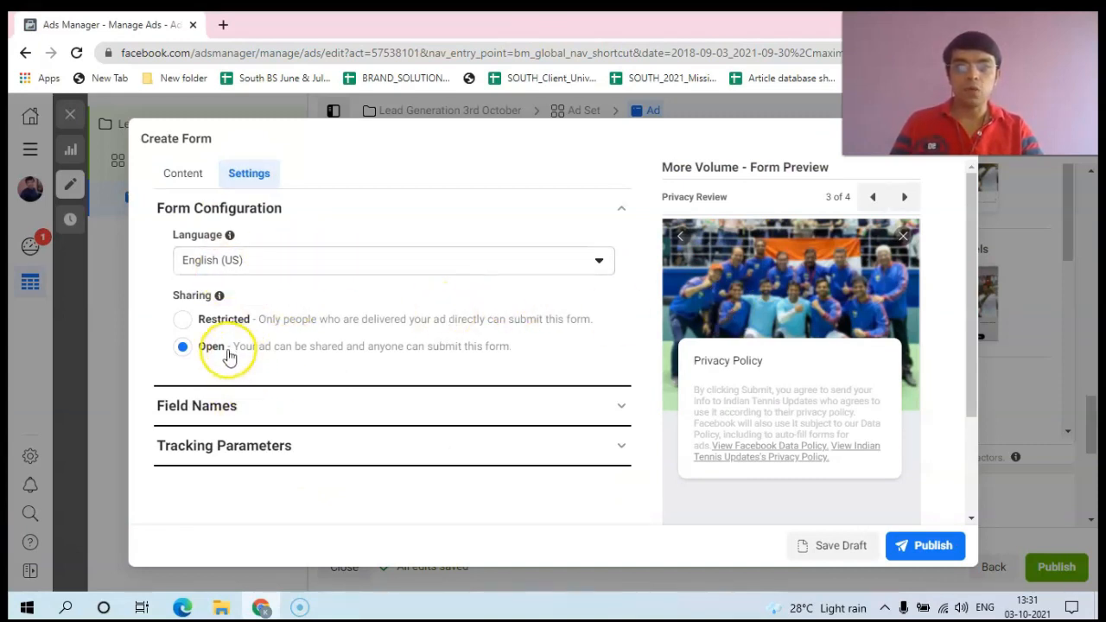
left_click(623, 405)
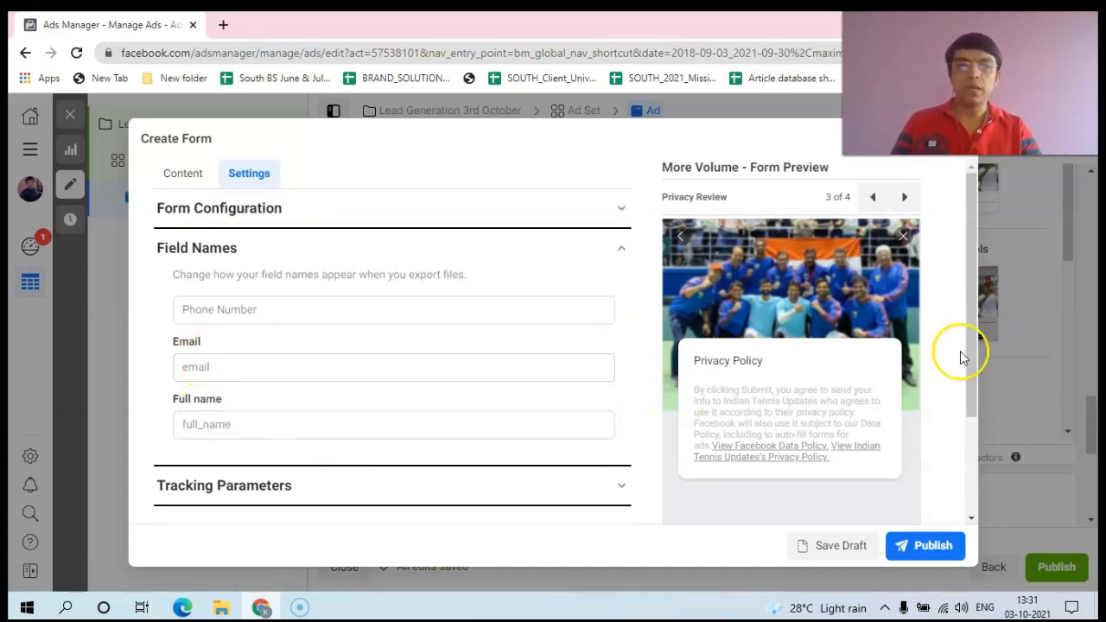
left_click_drag(969, 355, 977, 299)
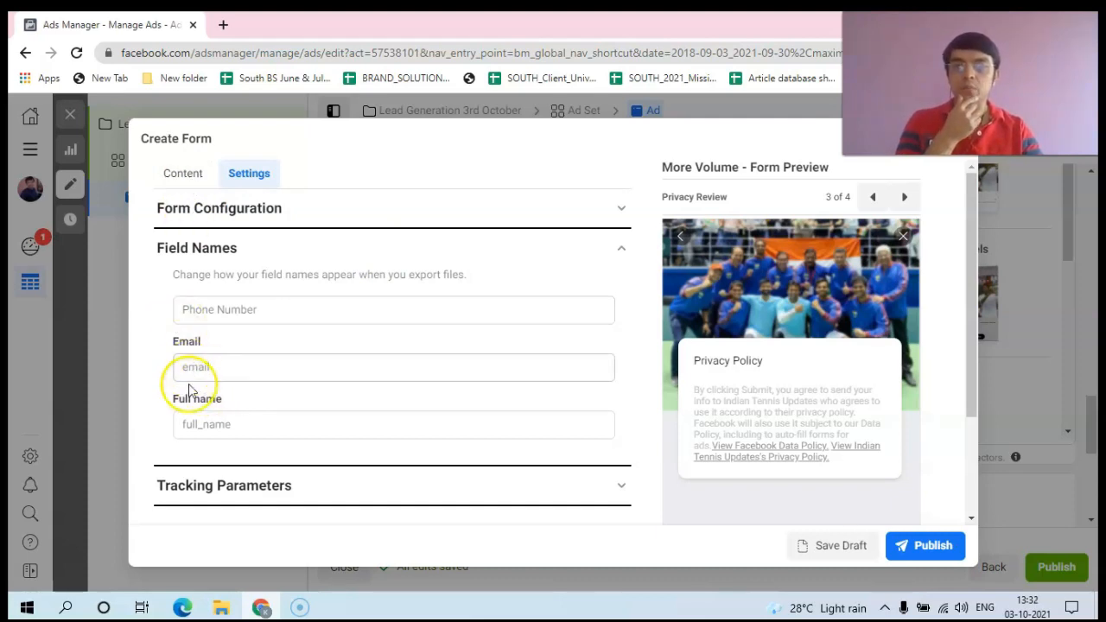
left_click(618, 489)
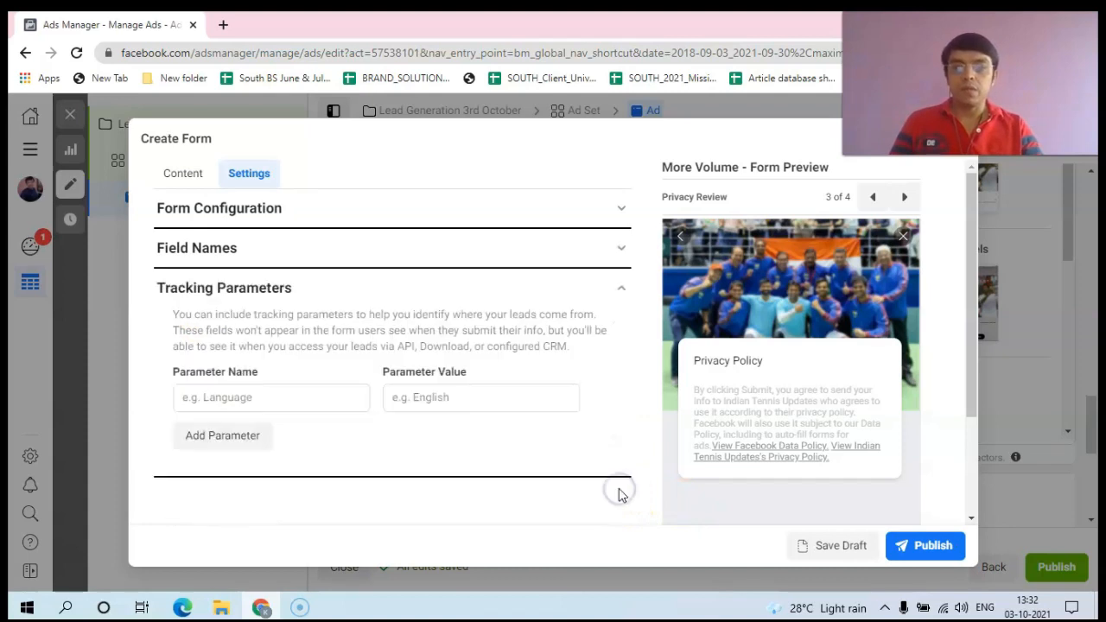
left_click_drag(975, 354, 978, 280)
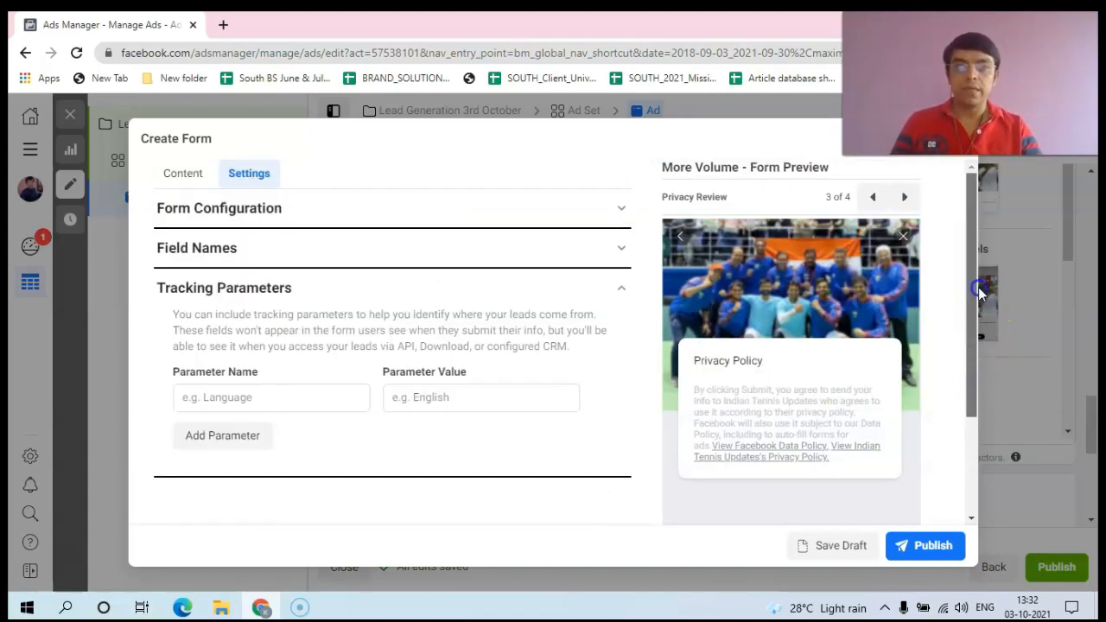
Return to the form's content and review the intro and form type sections alongside the preview
left_click(196, 180)
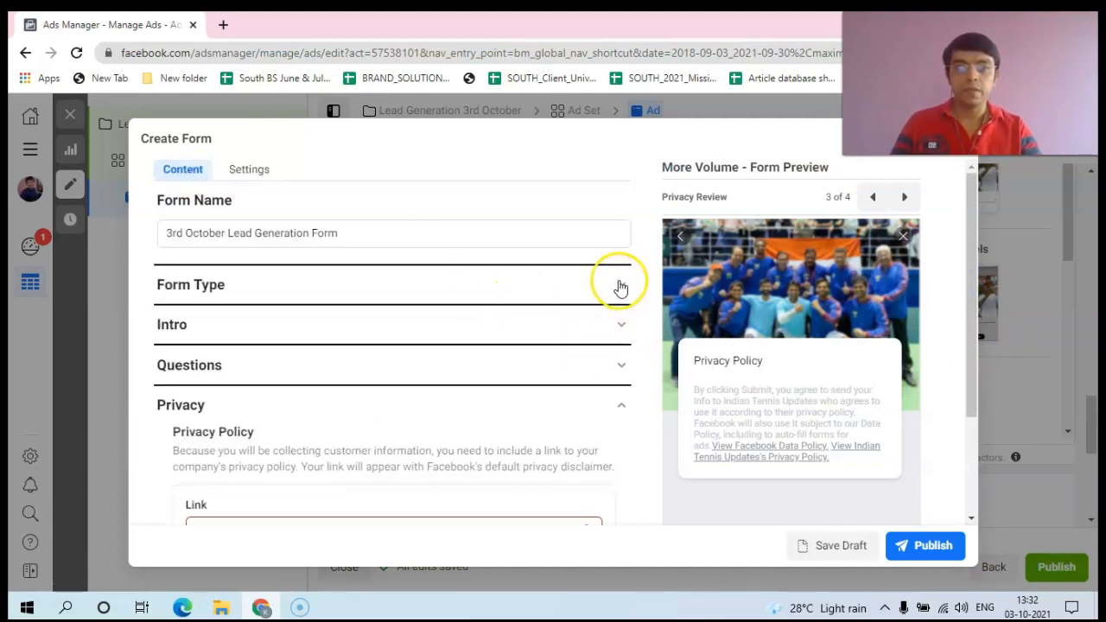
left_click(623, 323)
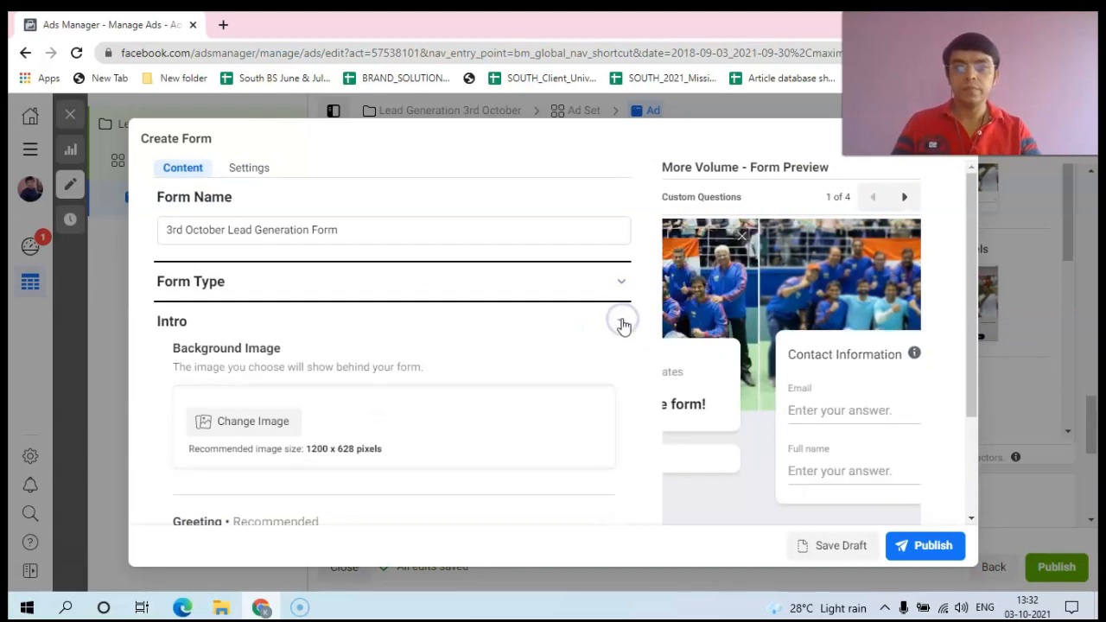
left_click_drag(975, 316, 983, 390)
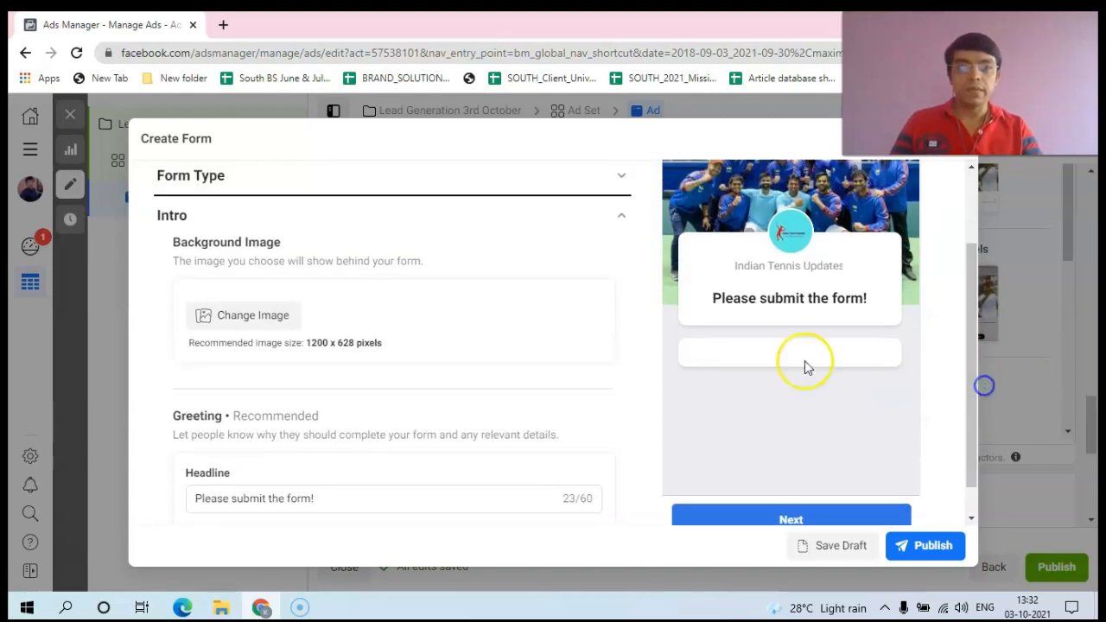
left_click_drag(971, 343, 968, 265)
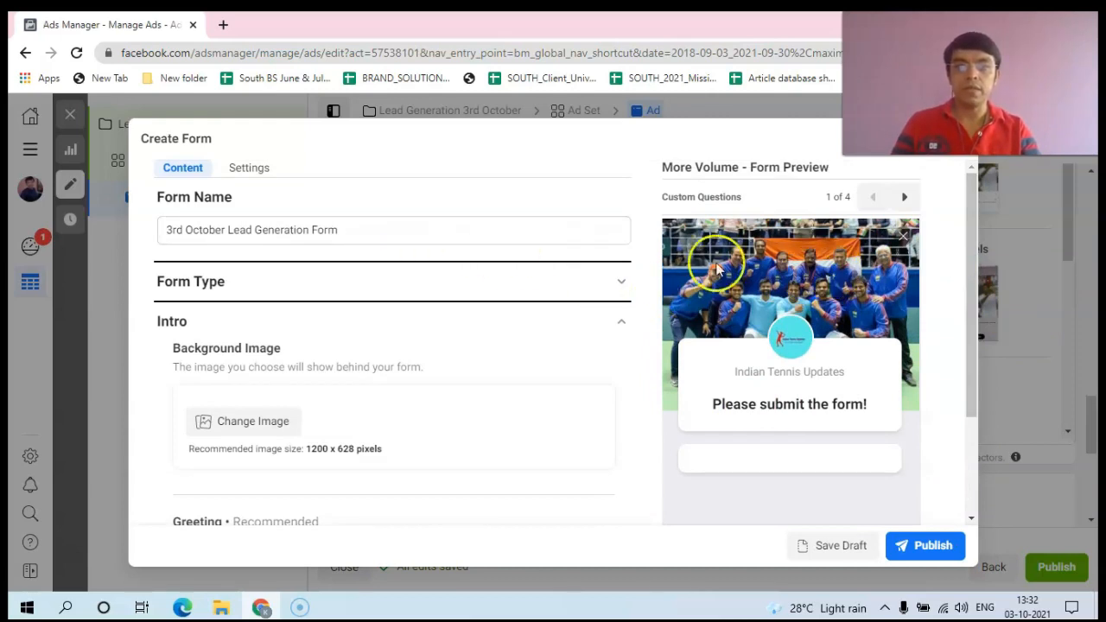
left_click(622, 284)
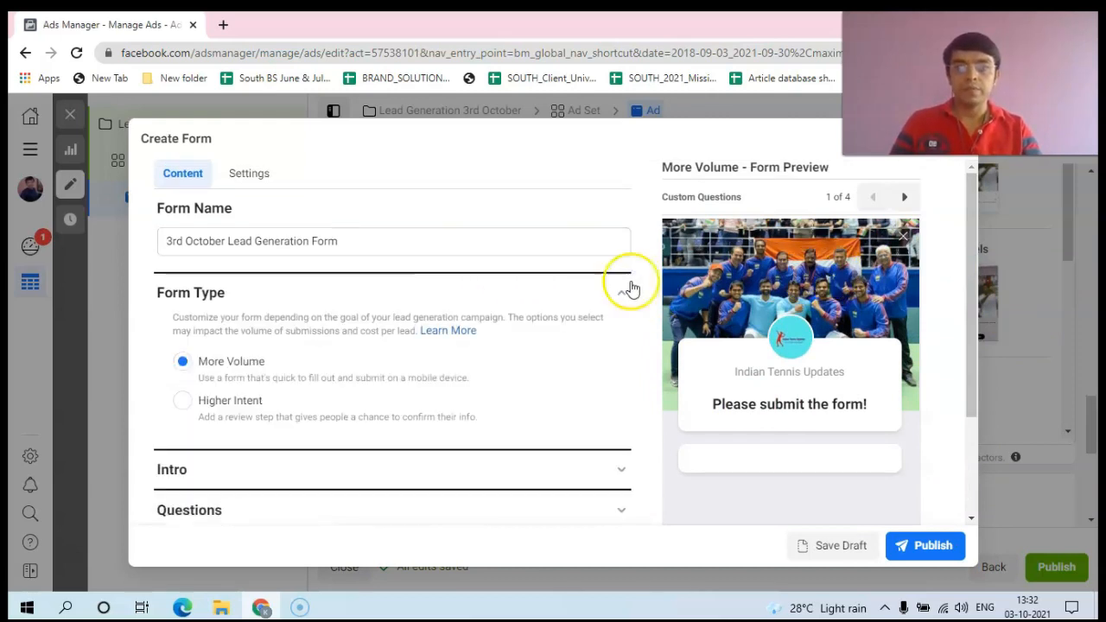
Try adding another multiple-choice custom question, entering "ar" as its text and clearing it again
left_click_drag(971, 379, 970, 445)
left_click(623, 414)
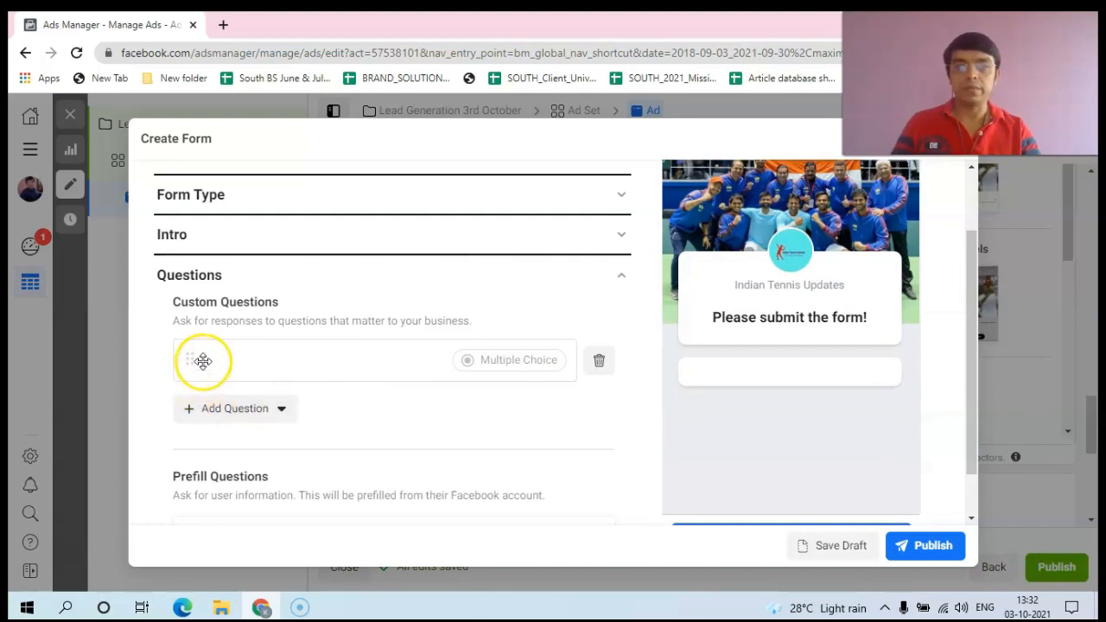
left_click(279, 411)
left_click(230, 453)
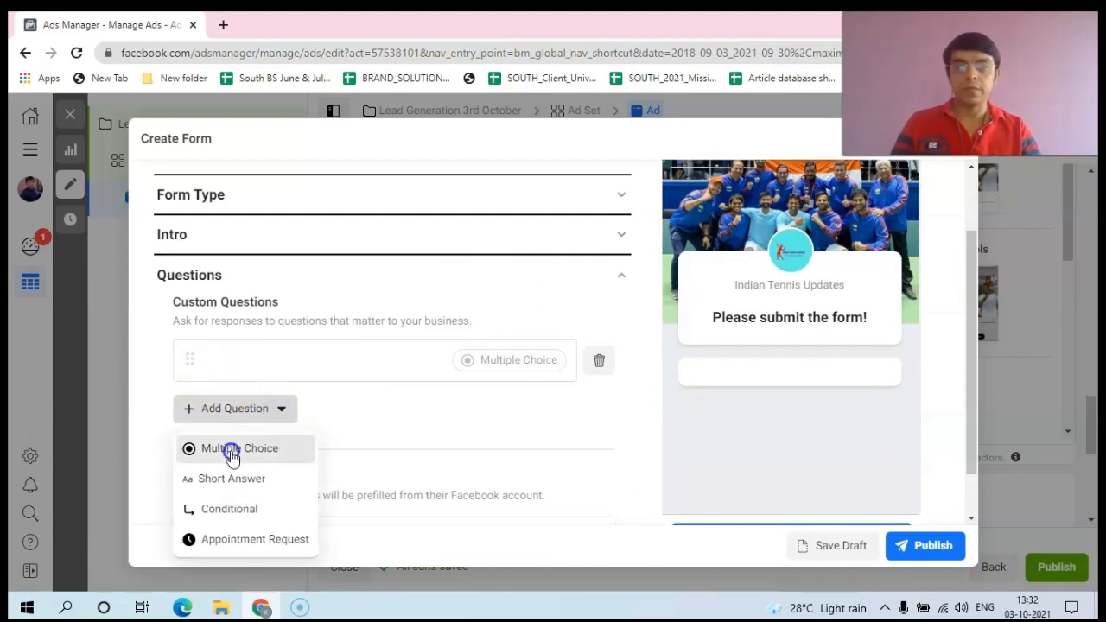
left_click(227, 437)
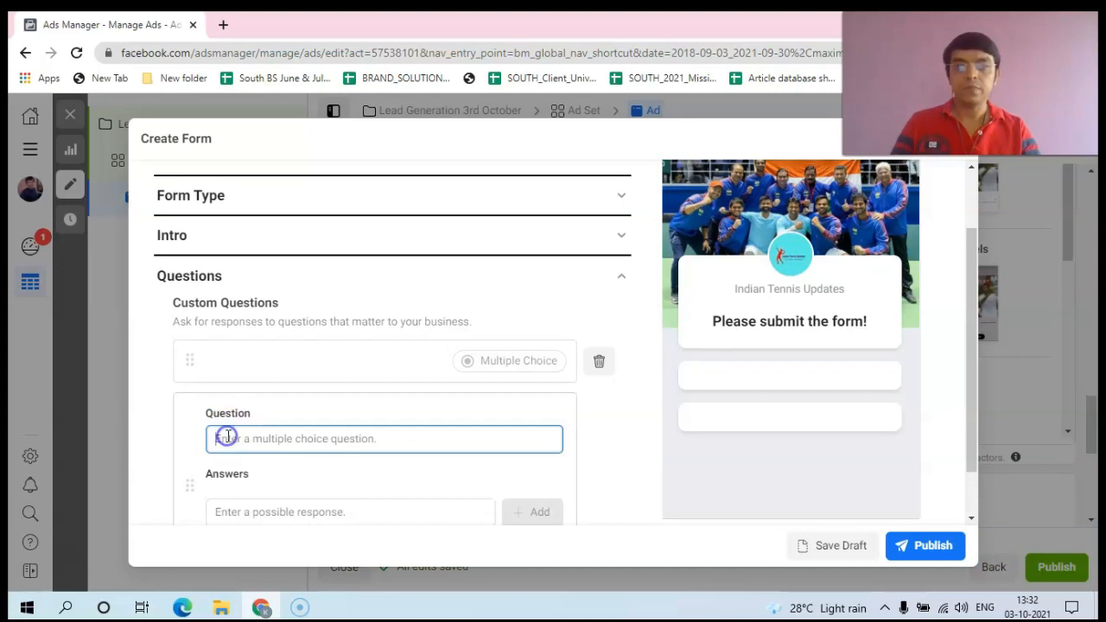
type("ar")
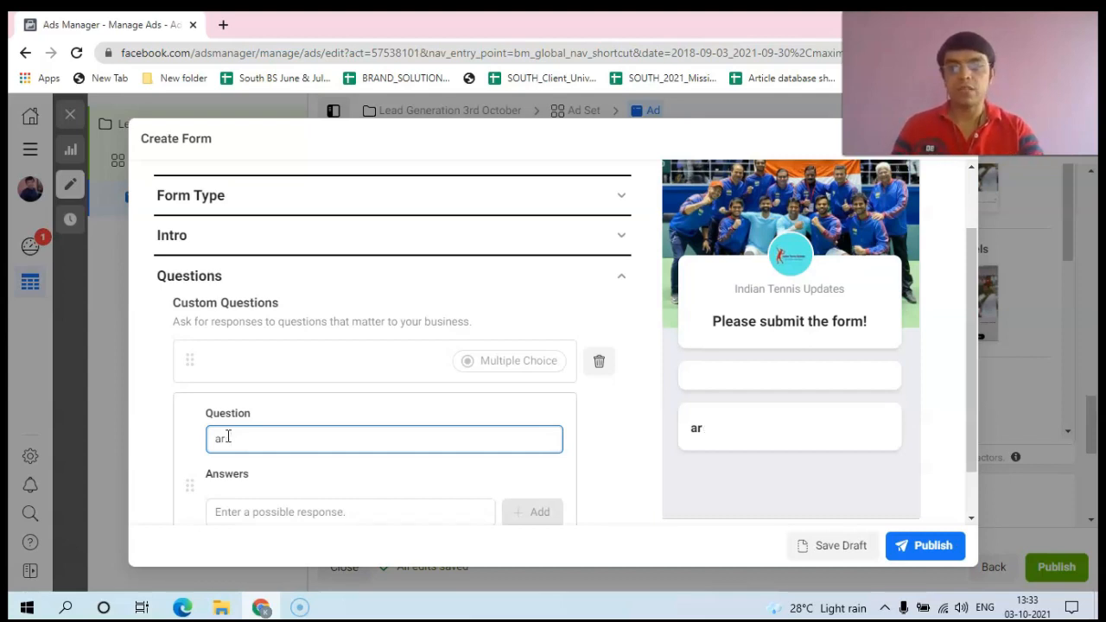
key("BackSpace")
key("BackSpace")
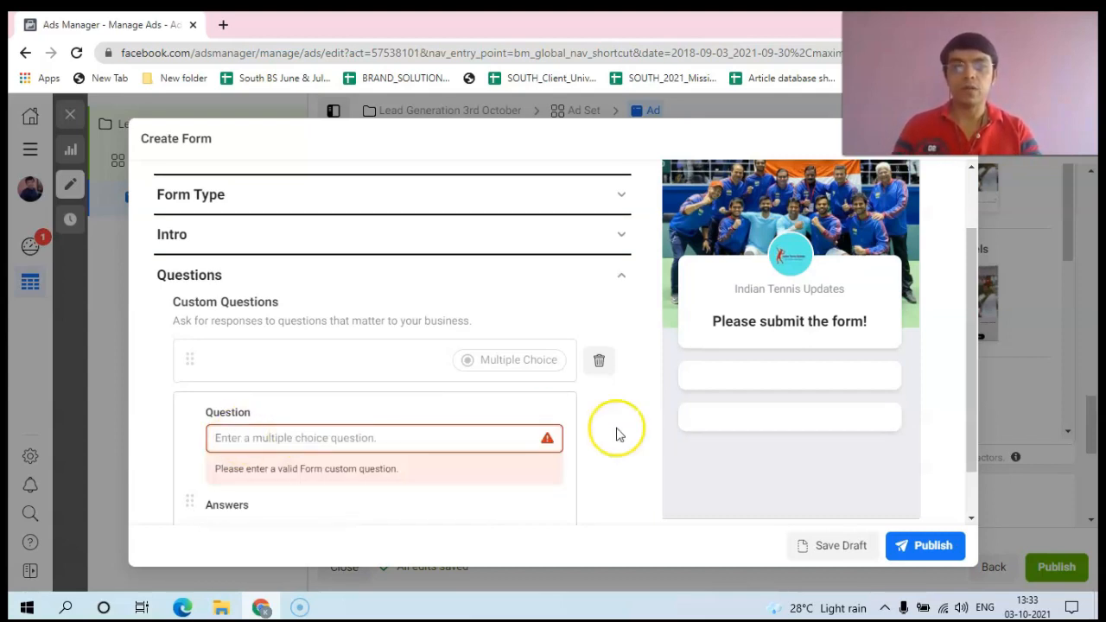
Delete both blank multiple-choice questions from the form's custom questions
left_click(597, 367)
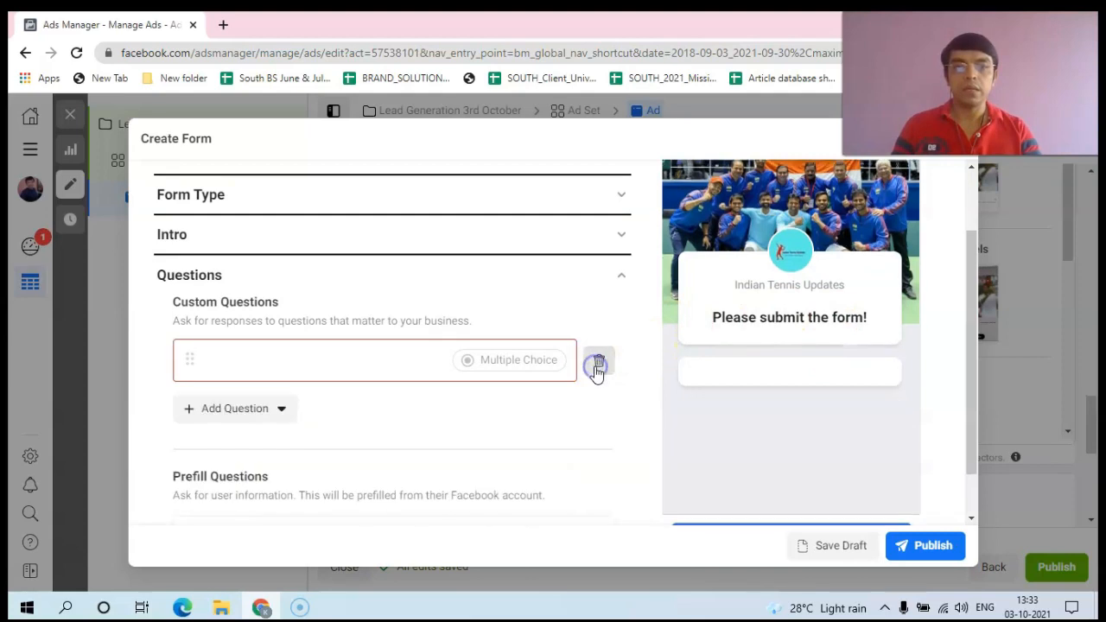
left_click(599, 364)
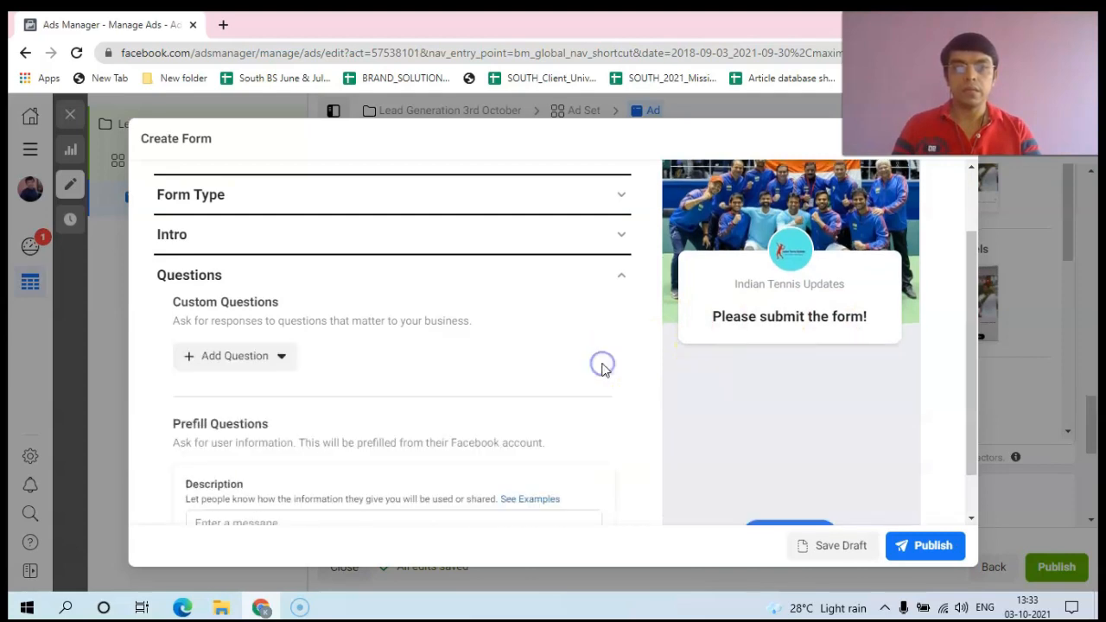
left_click_drag(970, 307, 976, 239)
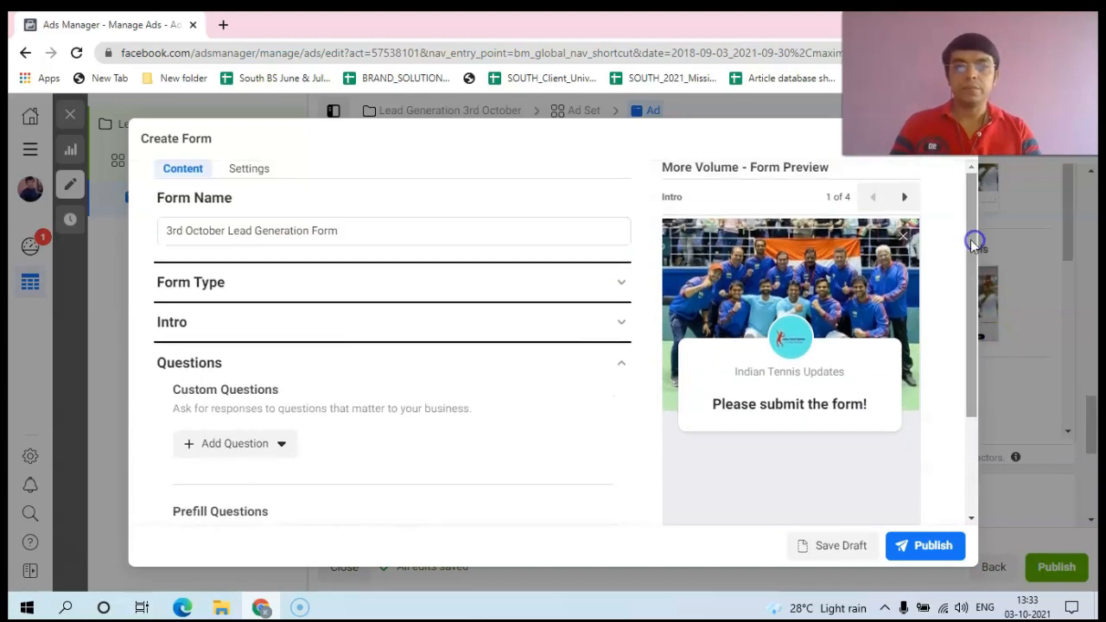
left_click(618, 356)
left_click(620, 413)
left_click_drag(979, 319, 977, 404)
left_click(354, 399)
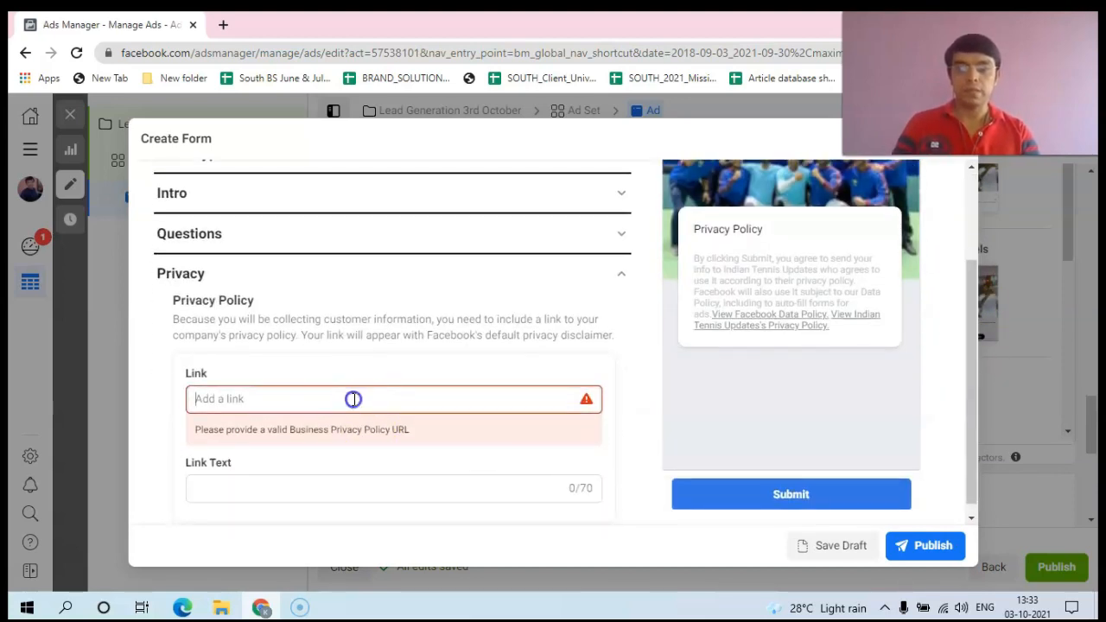
type("https://noahsports.in/product/head-graphenr-360-extreme-mp/#")
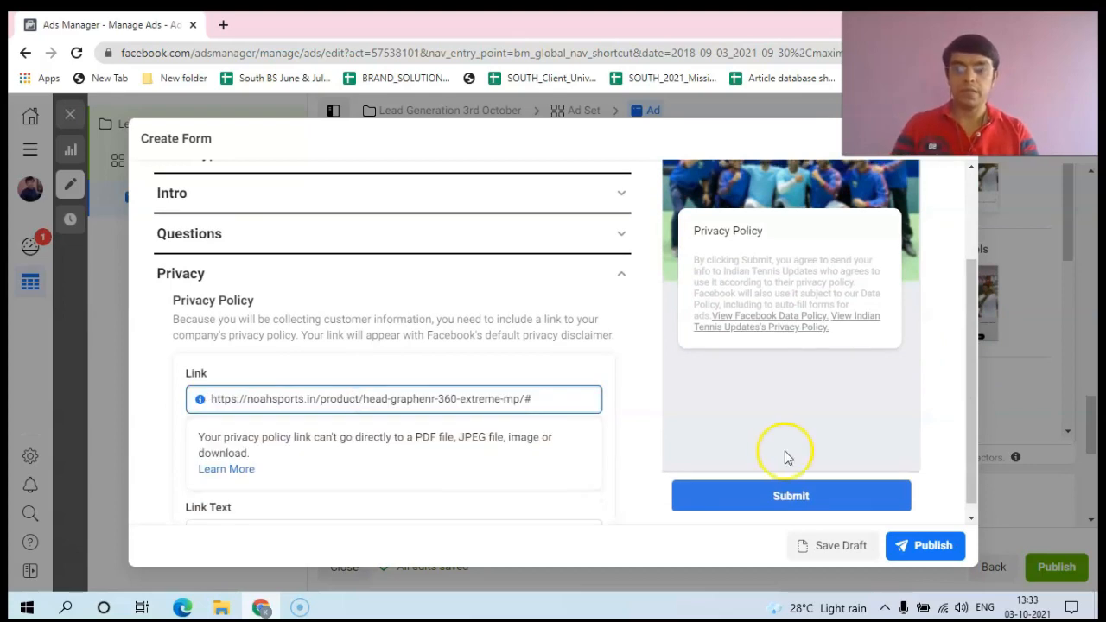
Look through the form preview's intro and prefill information pages and check the privacy section
left_click_drag(978, 423, 979, 346)
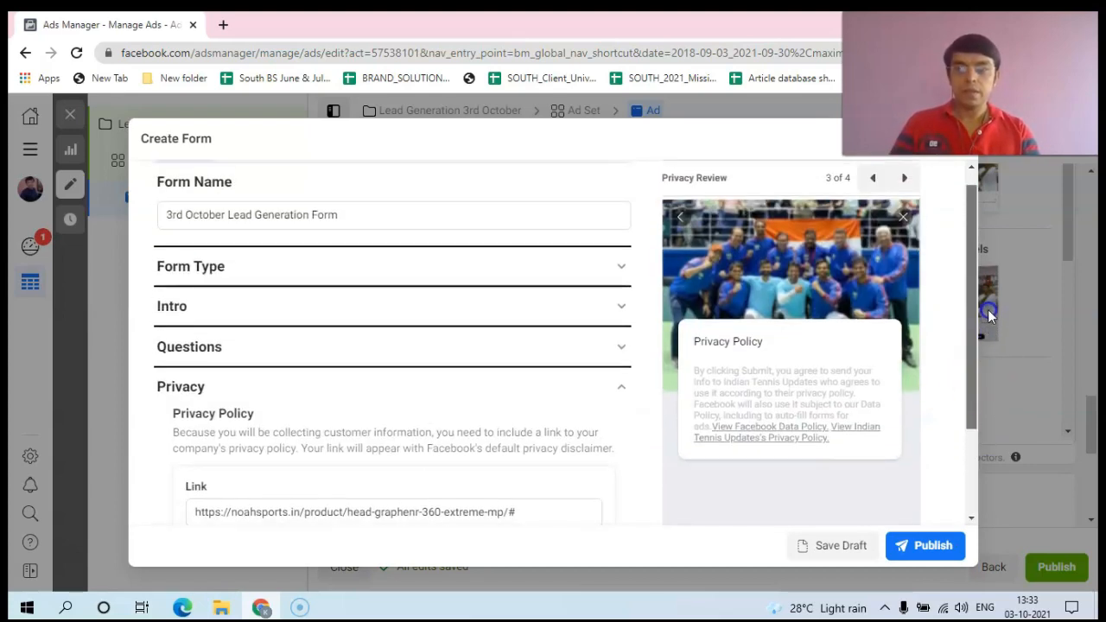
left_click_drag(988, 291, 988, 266)
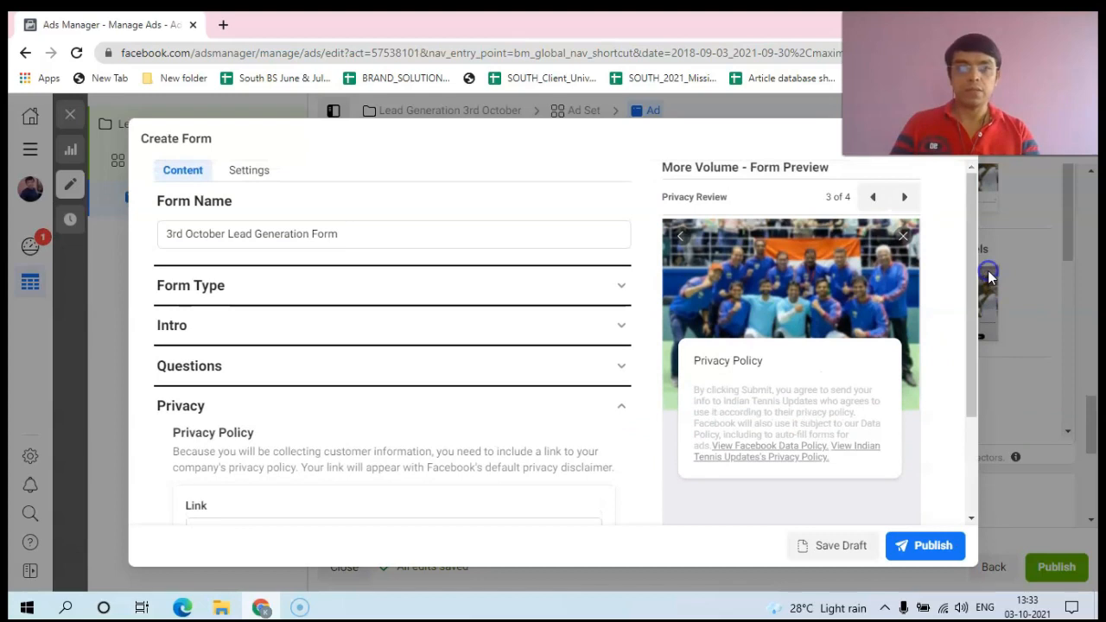
left_click(875, 197)
left_click(876, 198)
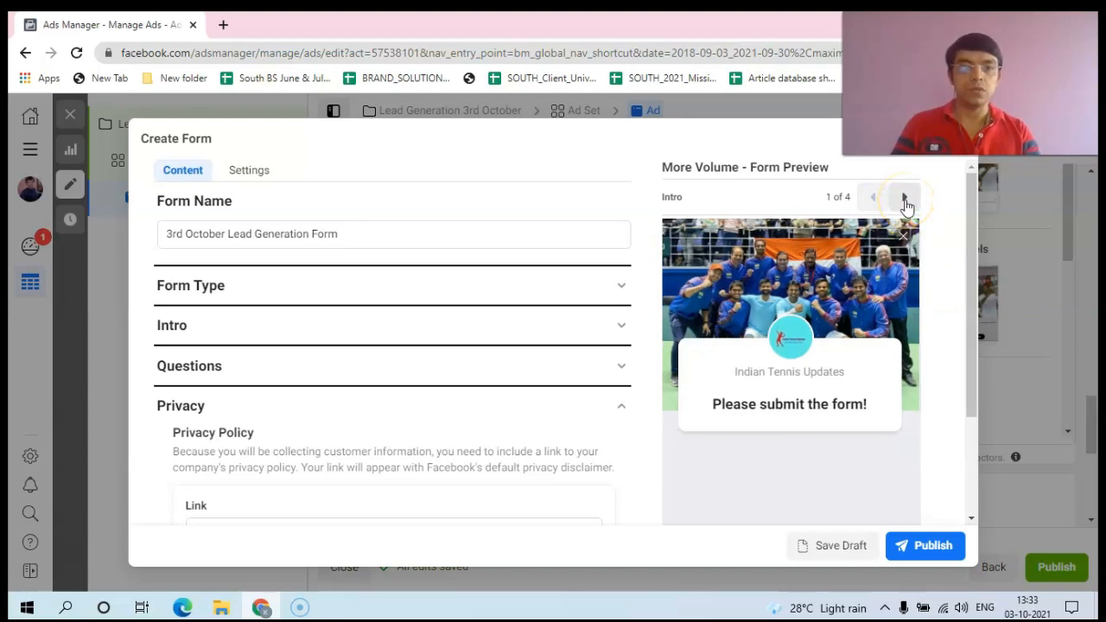
left_click(904, 199)
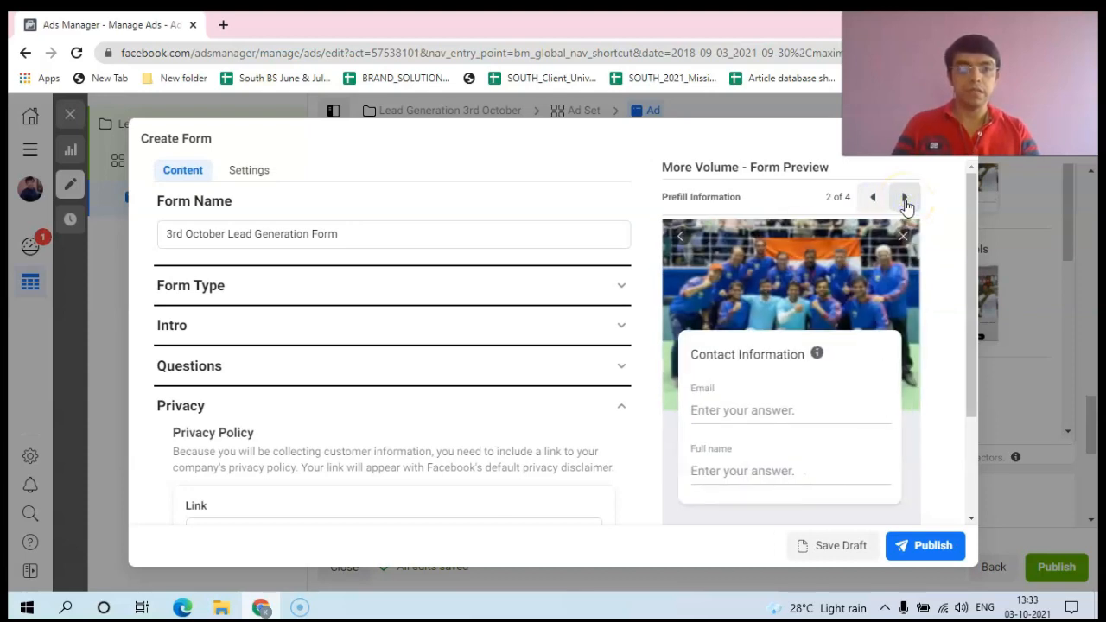
left_click_drag(968, 264, 982, 335)
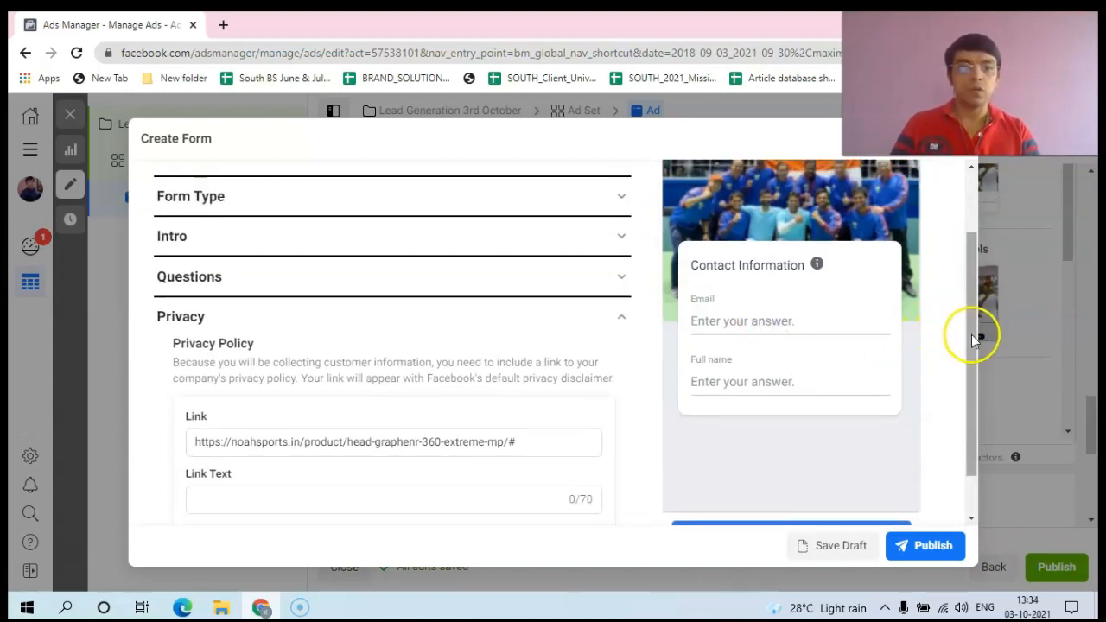
Advance the form preview to the privacy review page and try to publish the form
left_click_drag(973, 335, 972, 387)
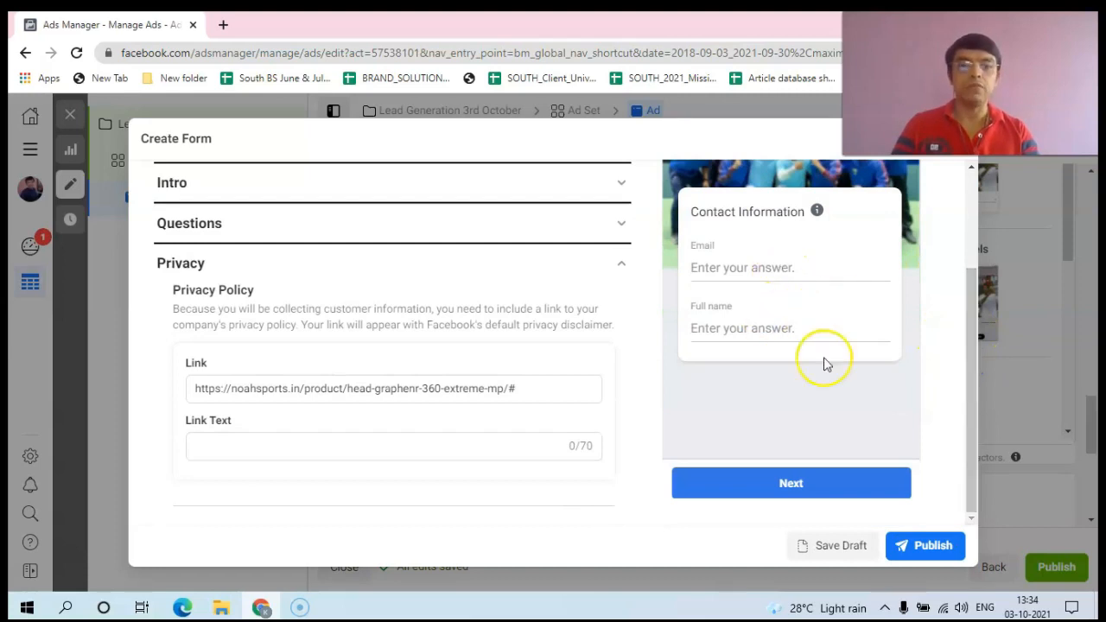
left_click_drag(975, 420, 976, 313)
left_click(905, 198)
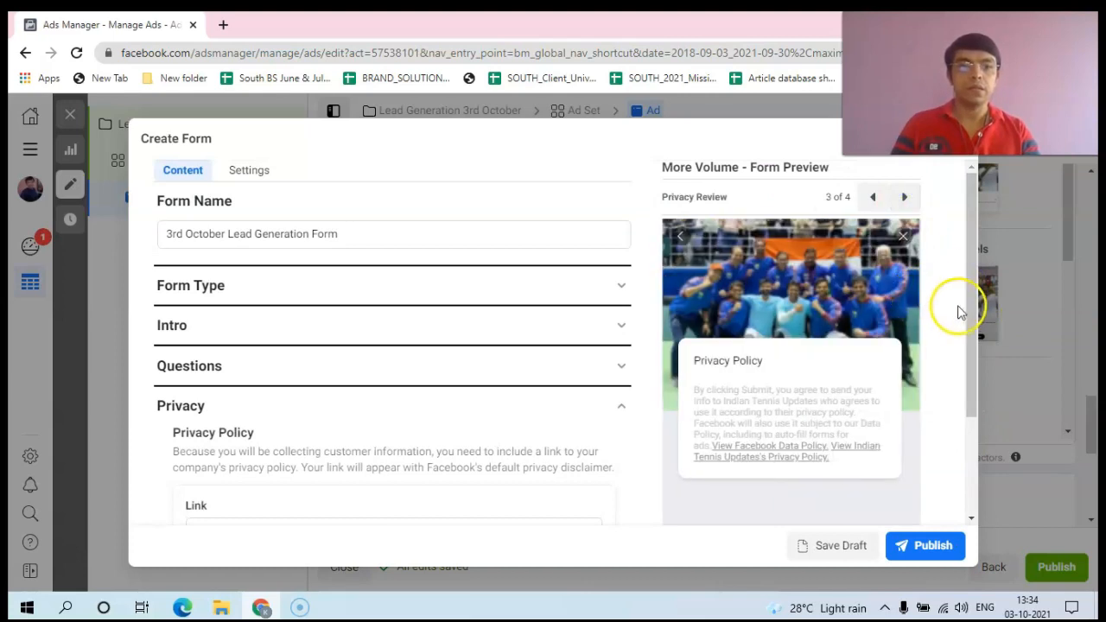
mouse_move(972, 320)
left_mouse_down()
mouse_move(973, 422)
mouse_move(962, 260)
mouse_move(967, 413)
mouse_move(971, 298)
mouse_move(970, 407)
mouse_move(968, 316)
left_mouse_up()
left_click(922, 545)
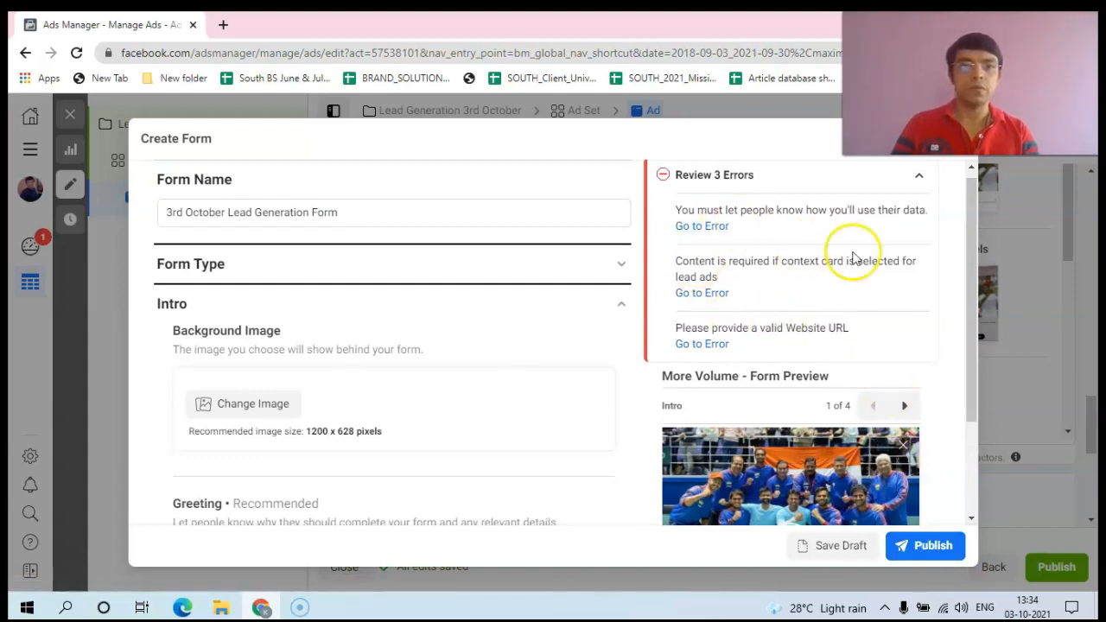
Resolve the data-use error by setting the contact information message to "To give more information about Indian Tennis!"
left_click(704, 226)
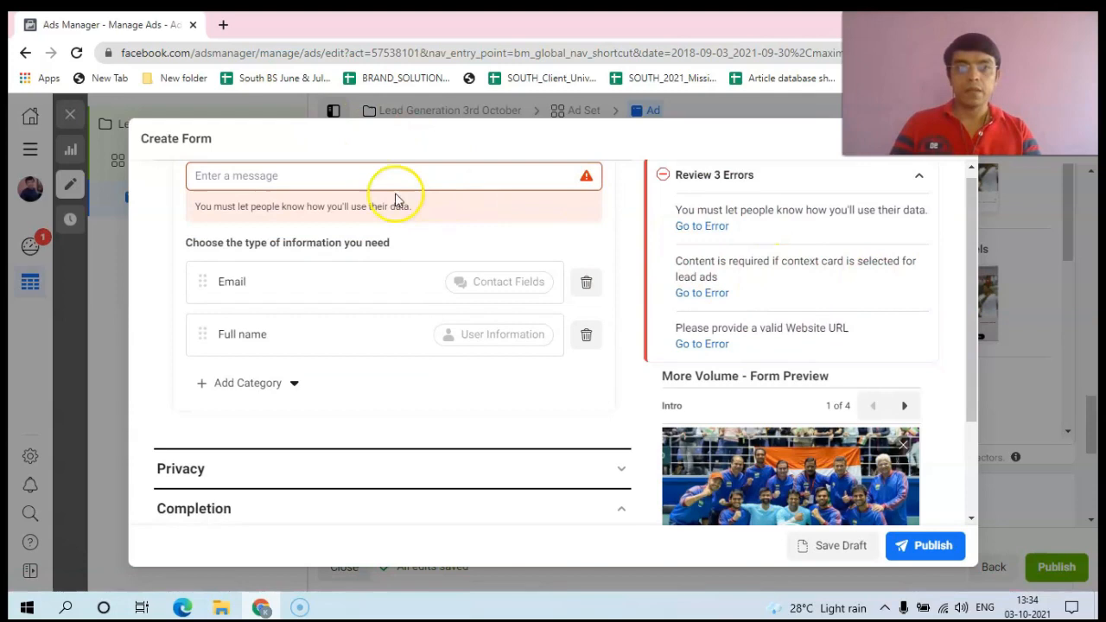
left_click_drag(972, 332, 970, 287)
left_click(310, 188)
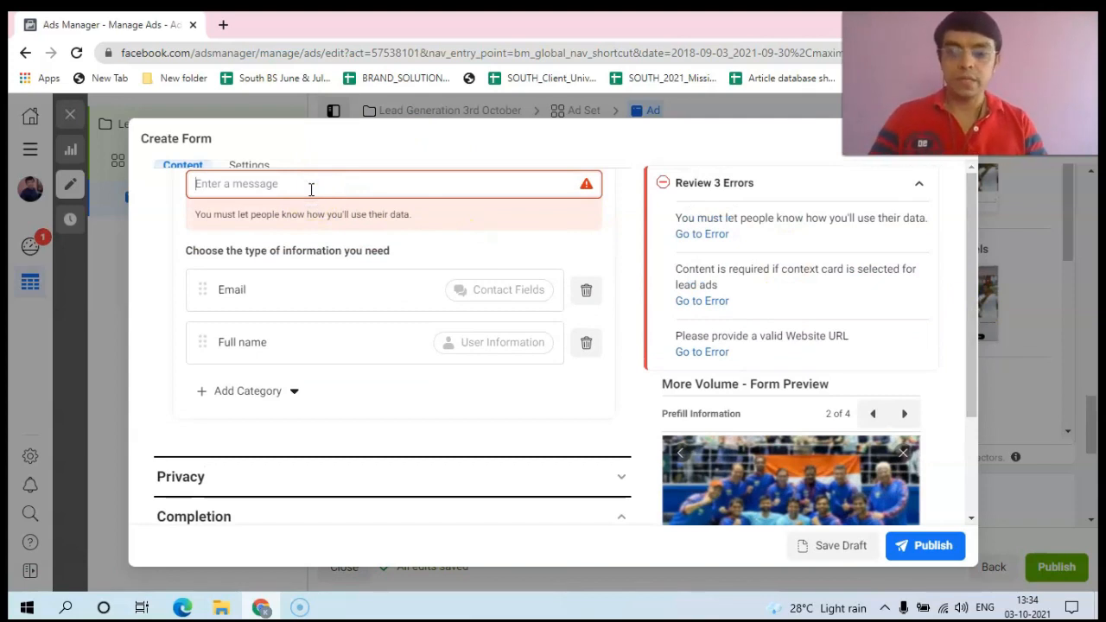
type("I")
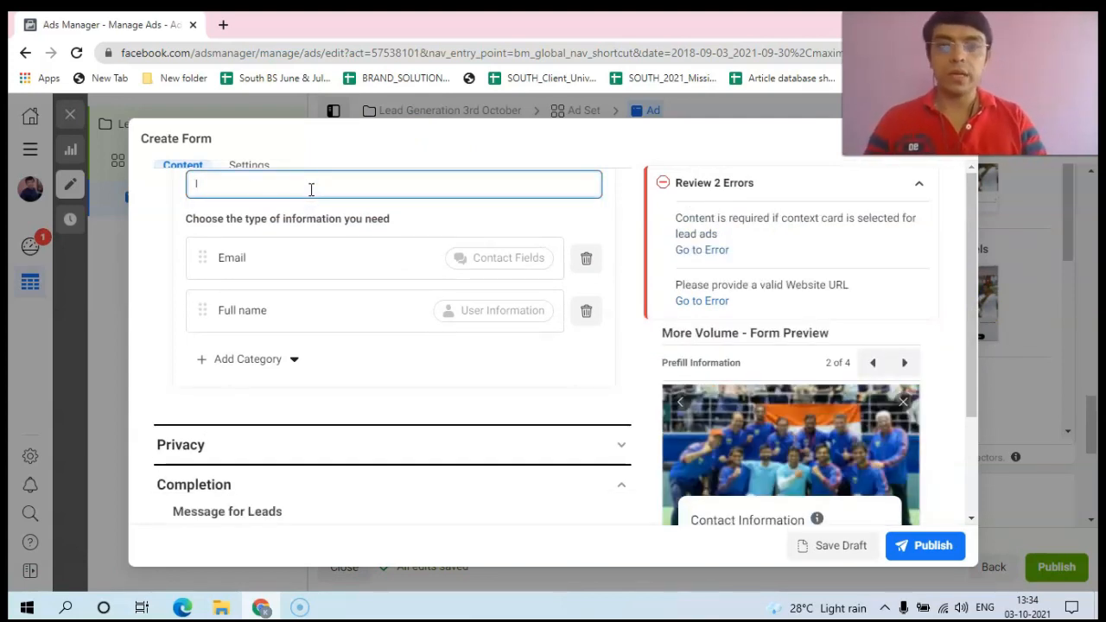
key("BackSpace")
type("T")
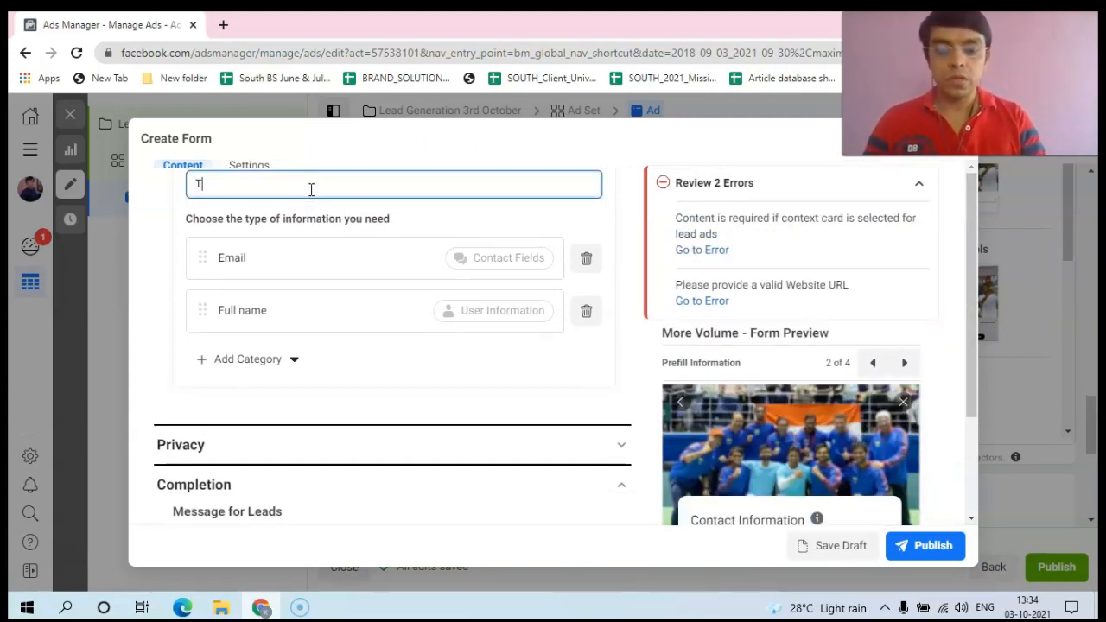
type("o give more information about Indian")
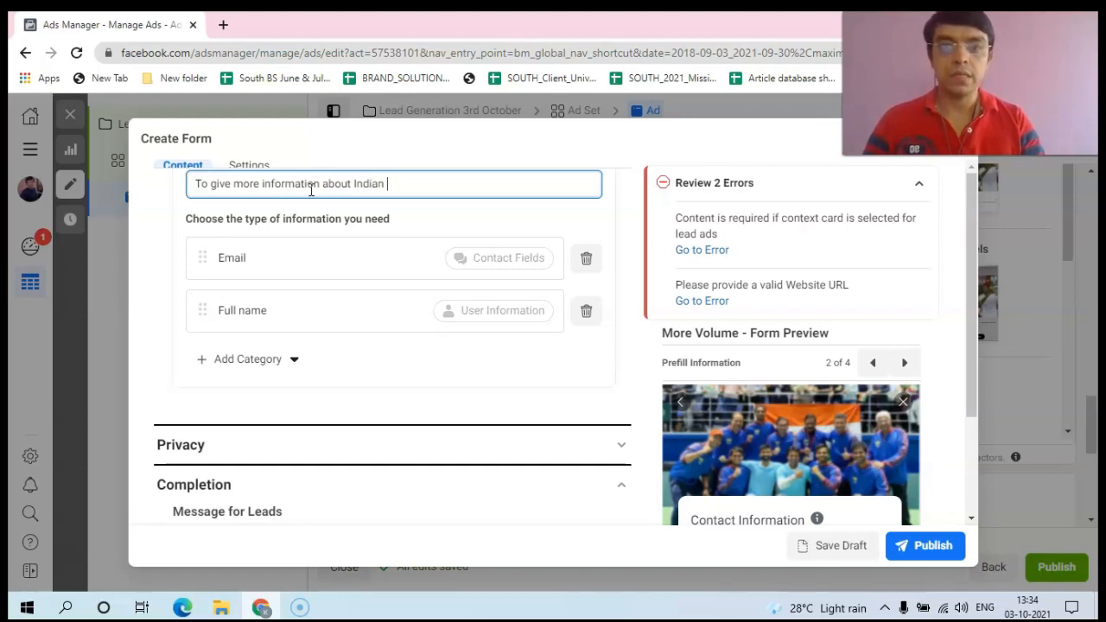
type("Tennis!")
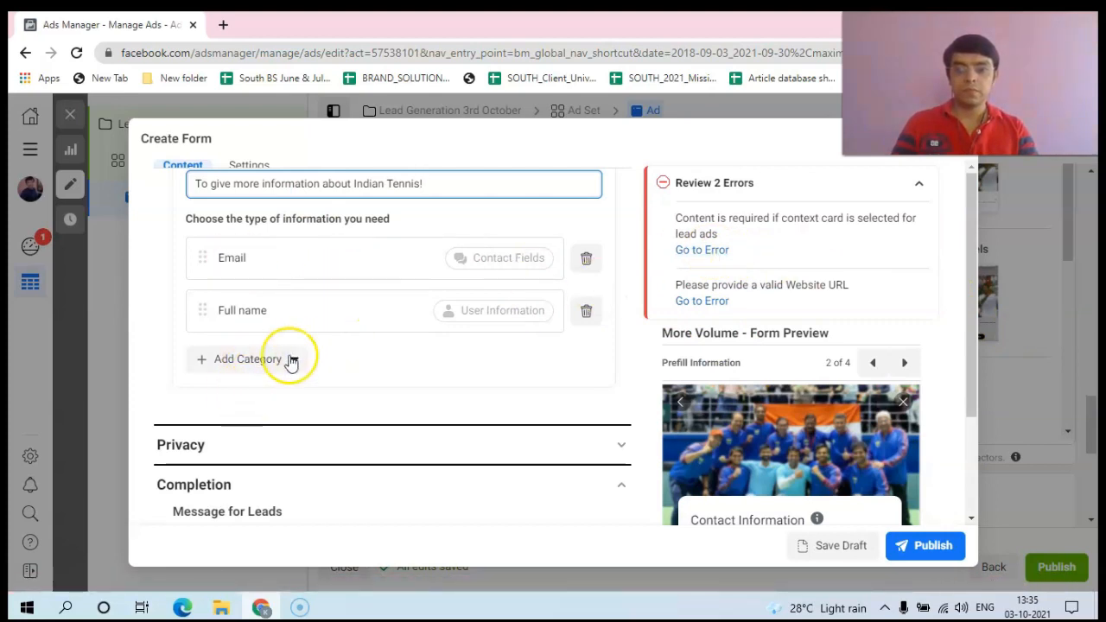
Add a Phone number contact field to the information requested in the form's questions
left_click(365, 261)
left_click(465, 261)
left_click(235, 363)
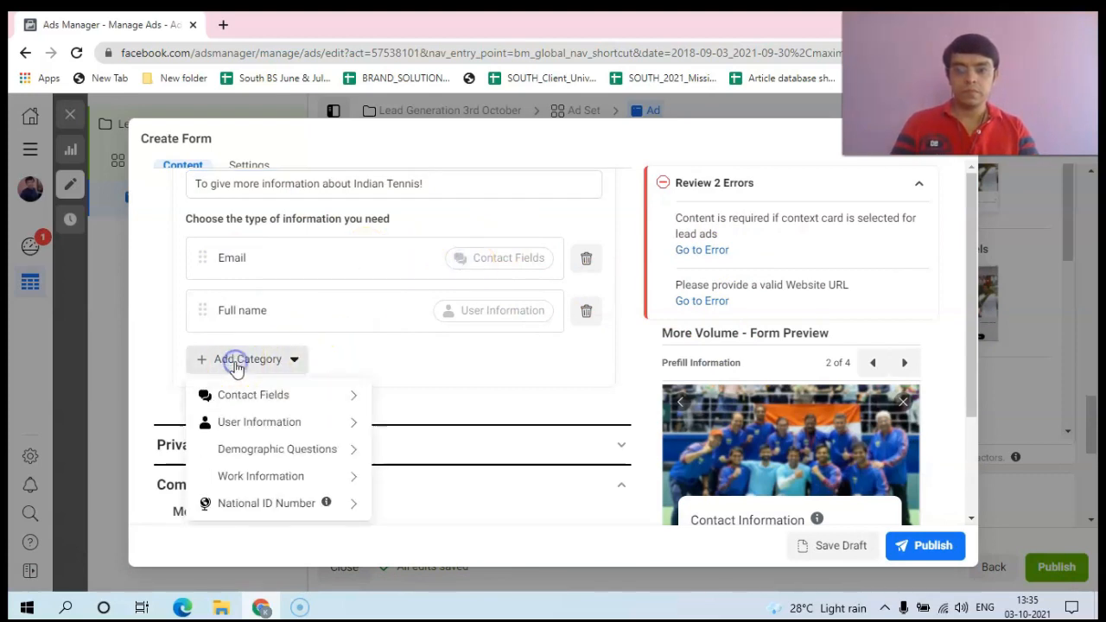
left_click(250, 394)
left_click(251, 395)
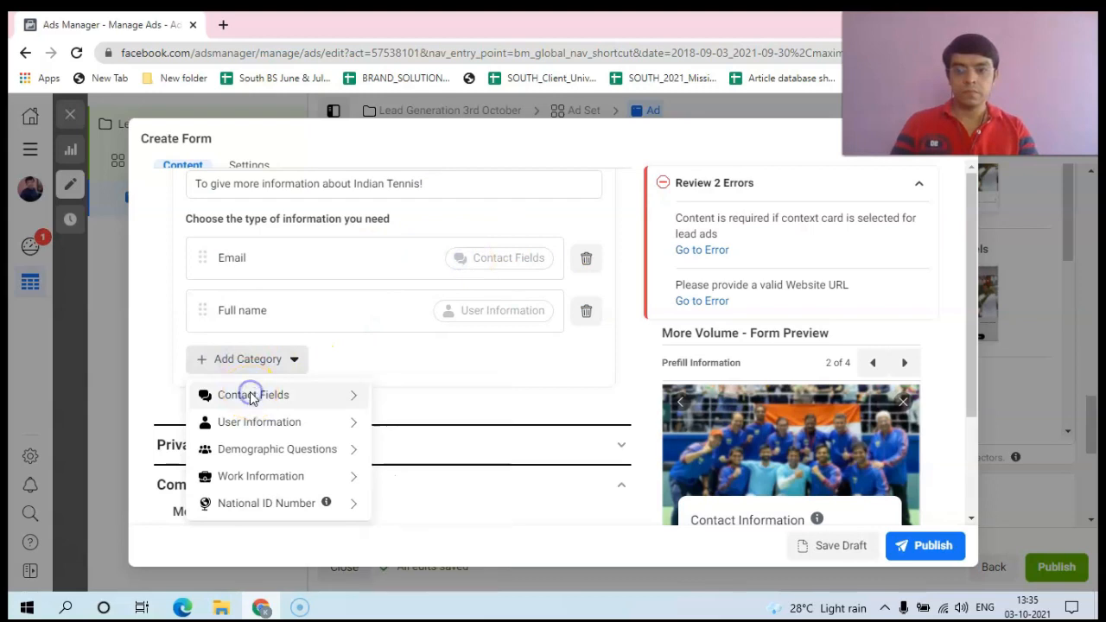
left_click(251, 395)
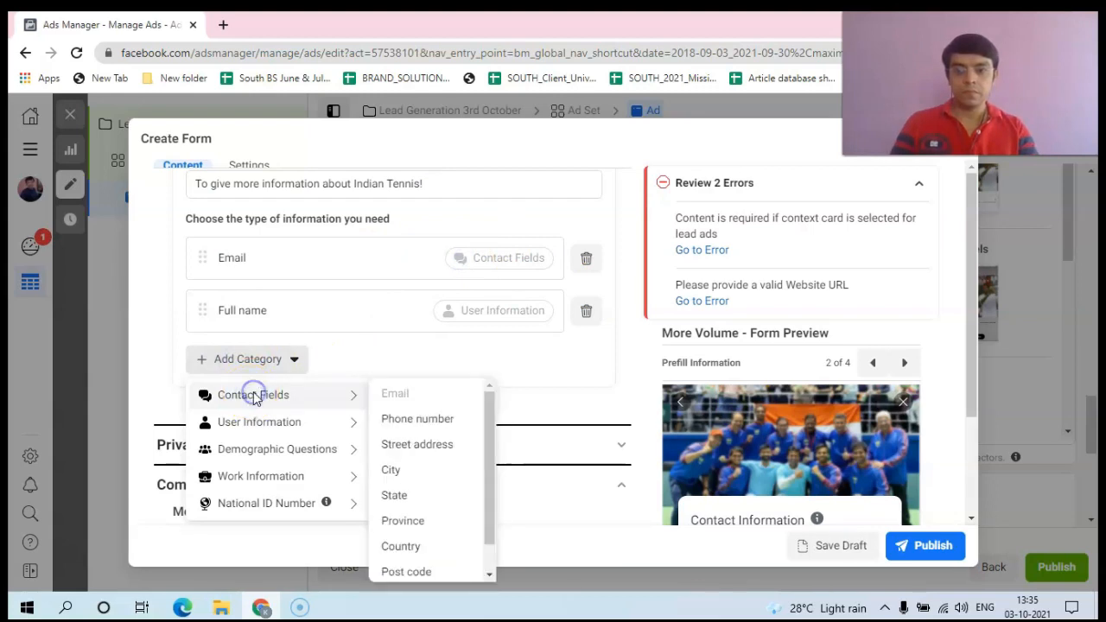
left_click(449, 422)
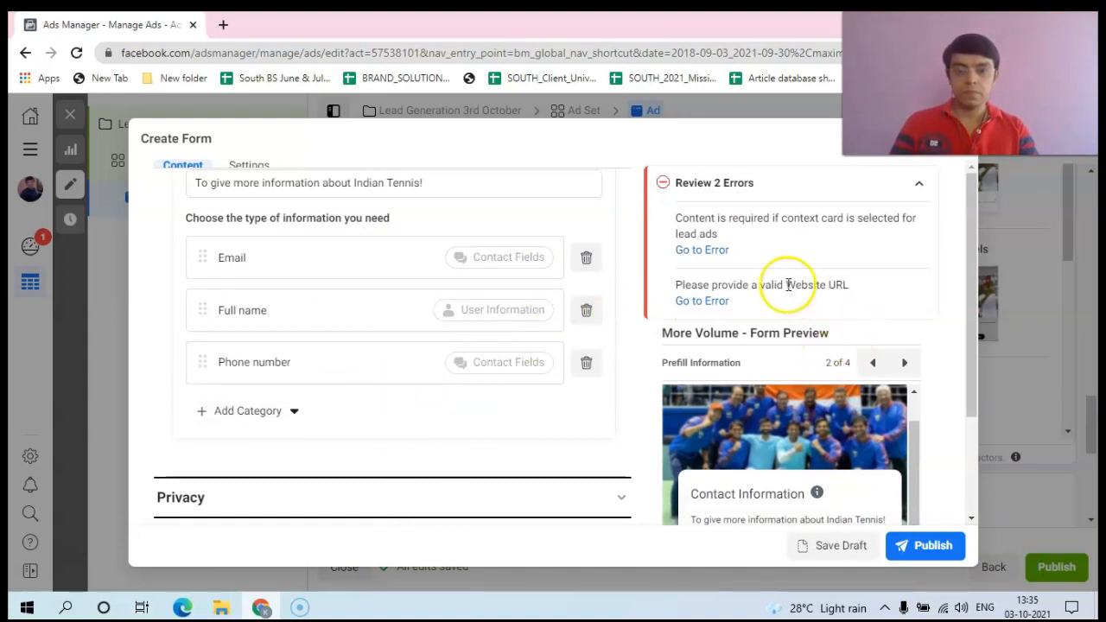
left_click(926, 547)
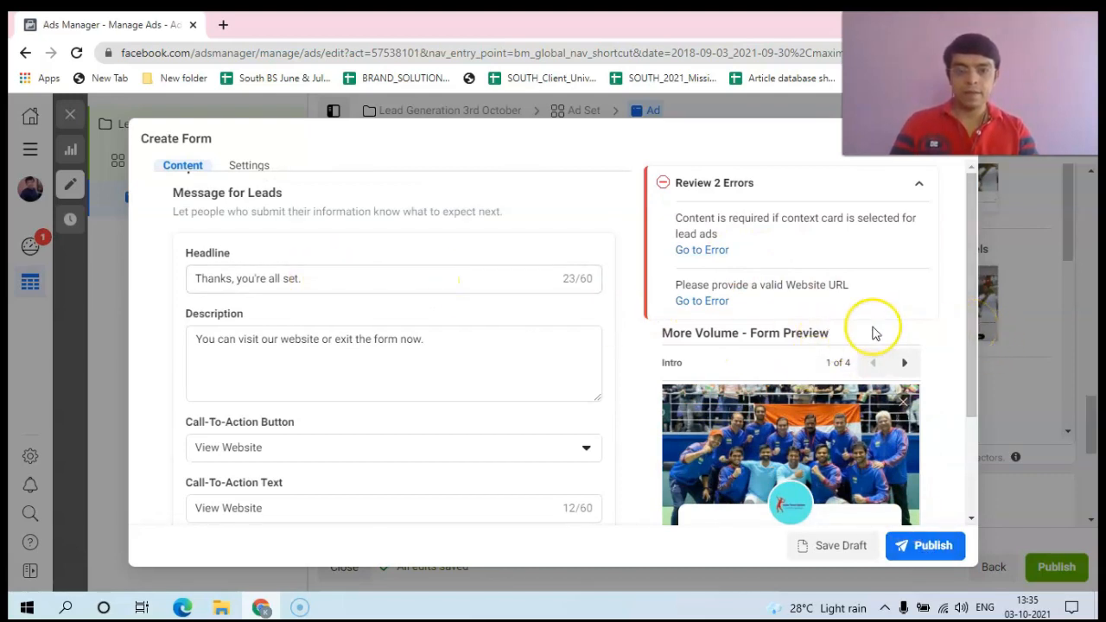
left_click(713, 308)
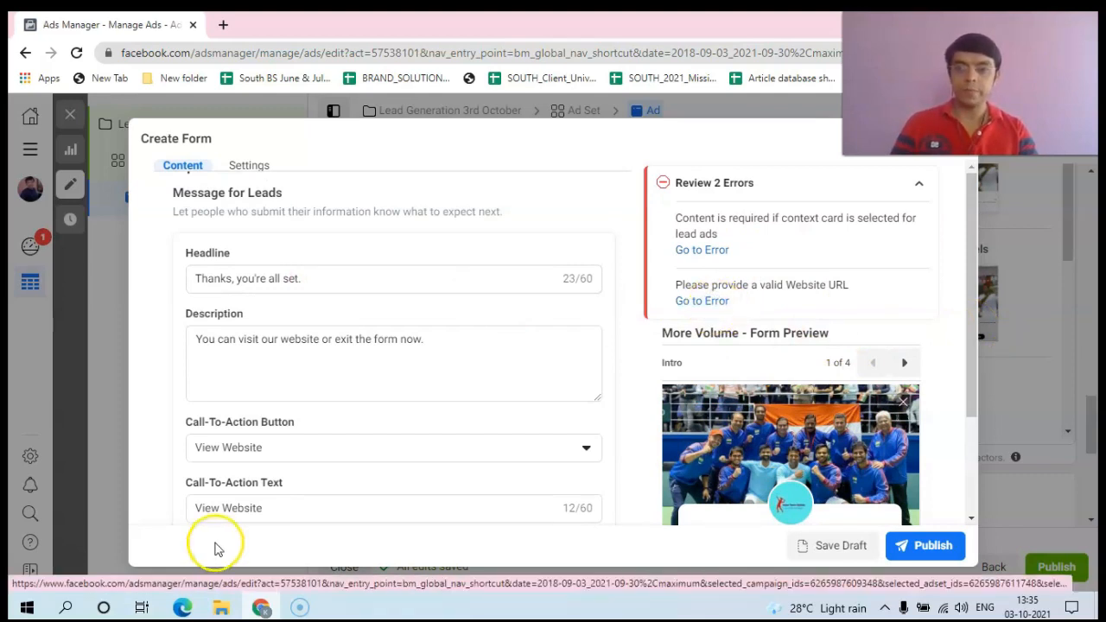
left_click(458, 447)
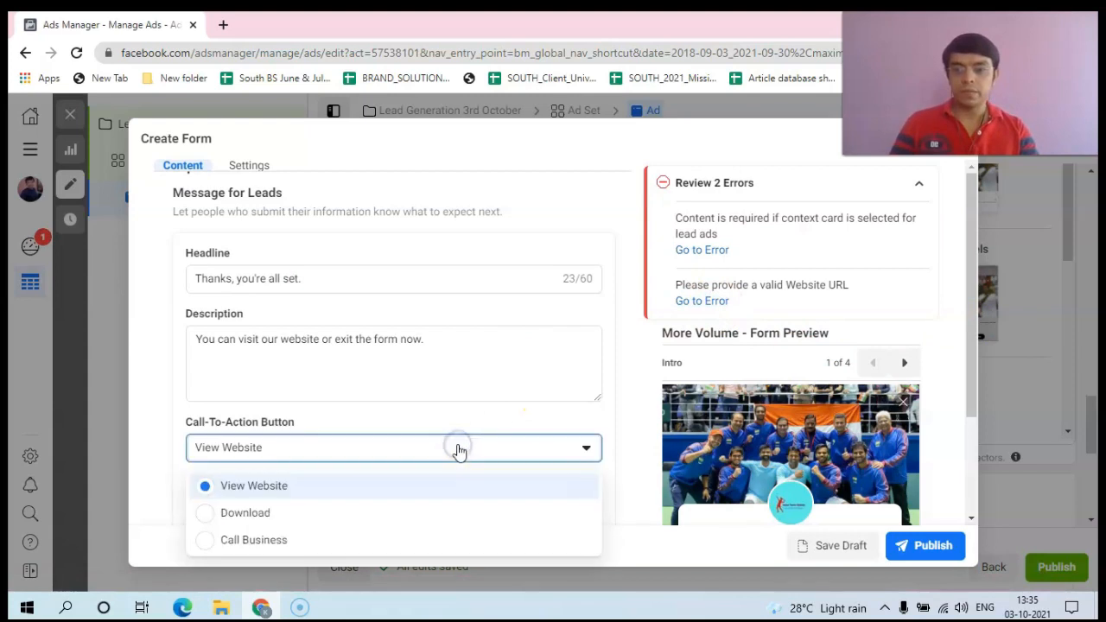
left_click(457, 447)
left_click(444, 360)
left_click_drag(972, 390, 970, 420)
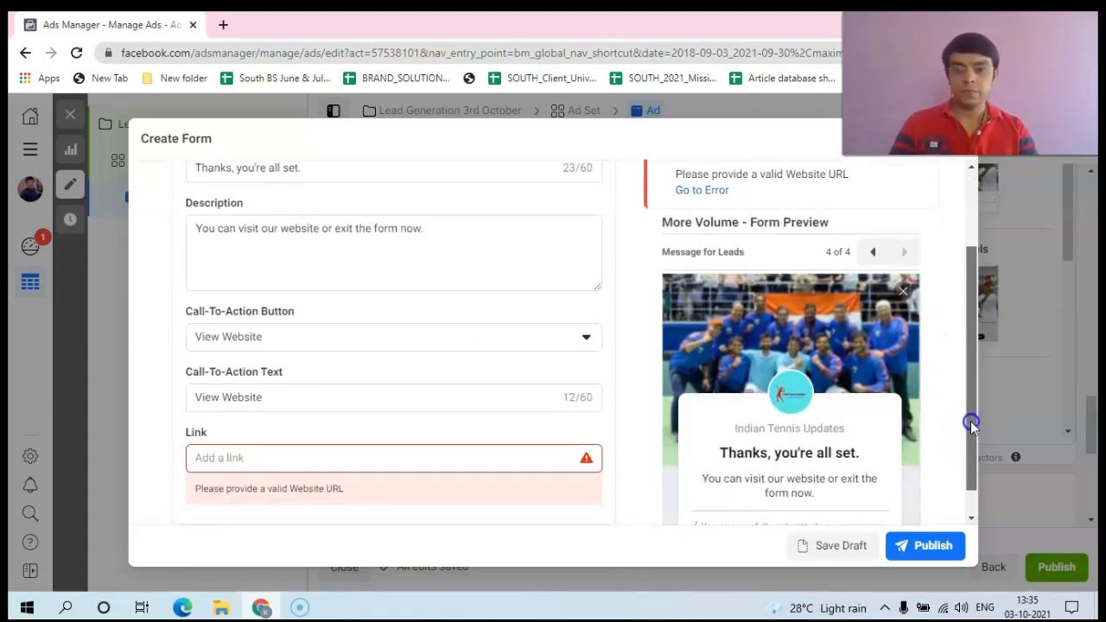
left_click(245, 456)
type("www.t")
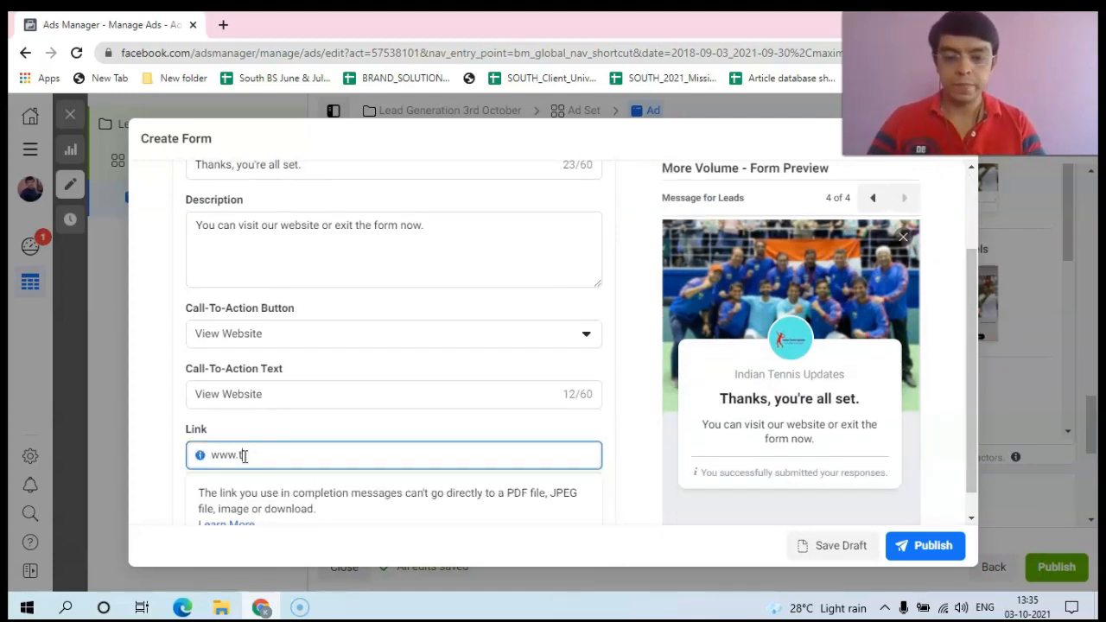
type("ennis4india.com")
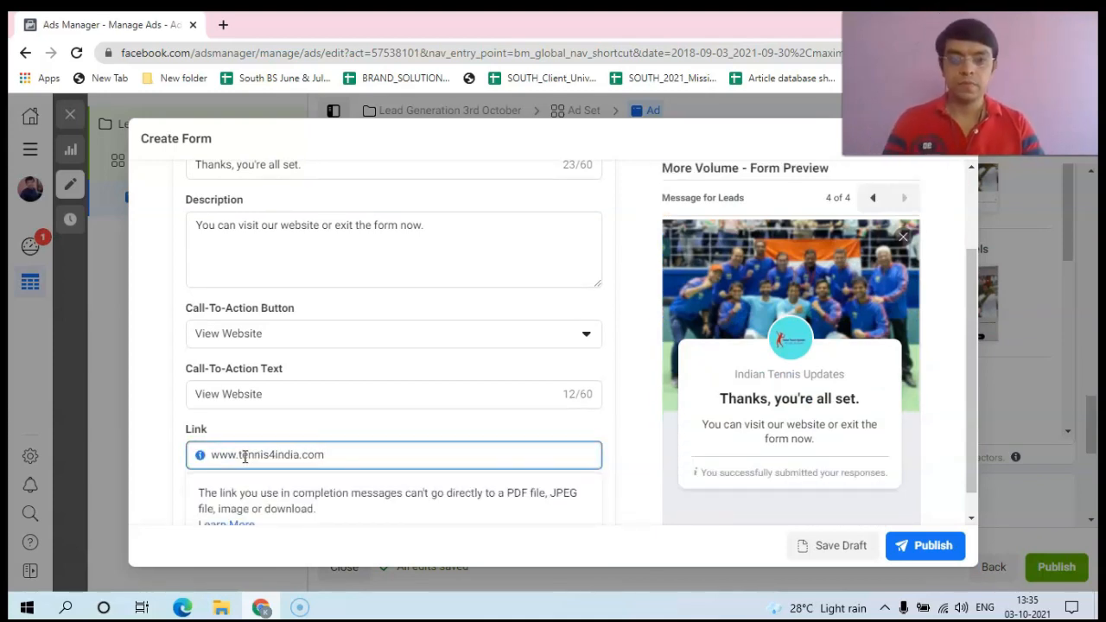
left_click(818, 552)
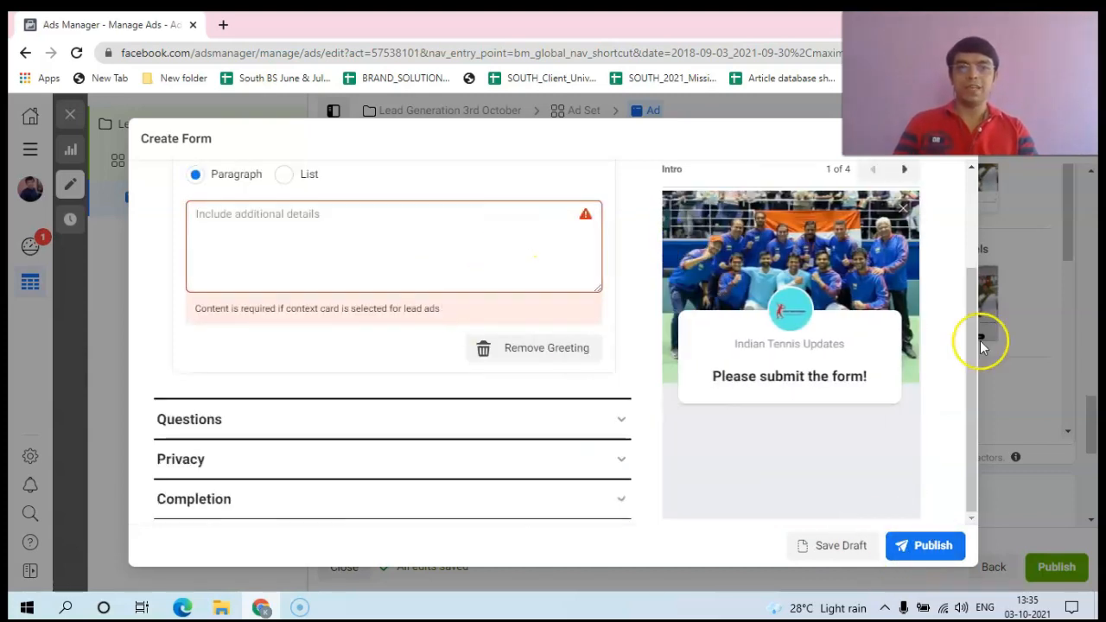
Fill in the intro greeting's description in Paragraph format with "Giving the best of Indian Tennis News!"
left_click_drag(972, 349, 976, 278)
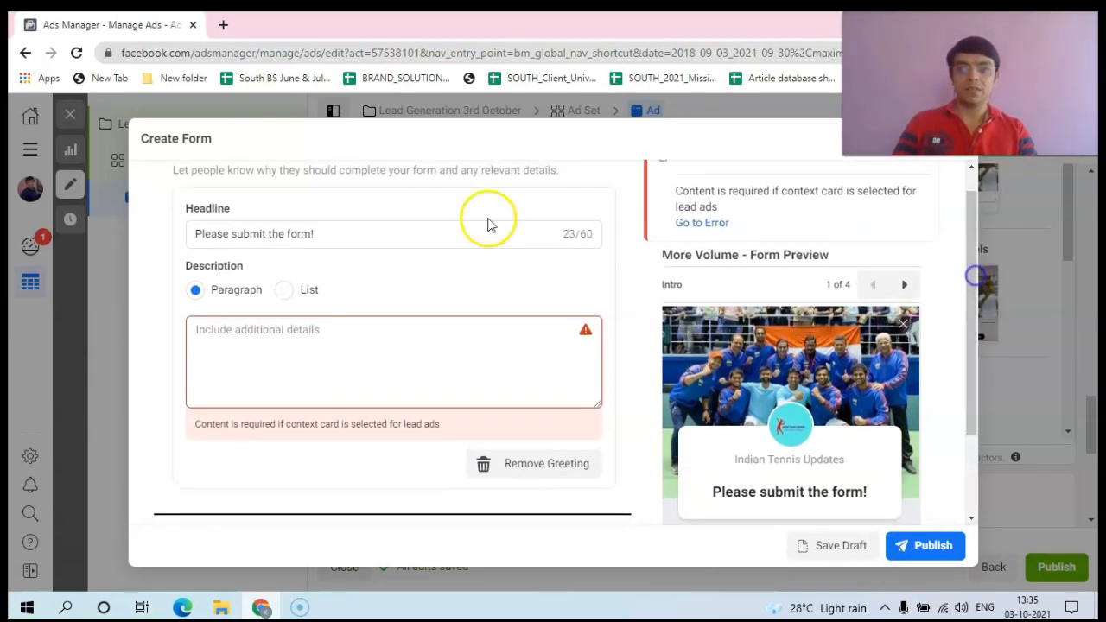
left_click(285, 291)
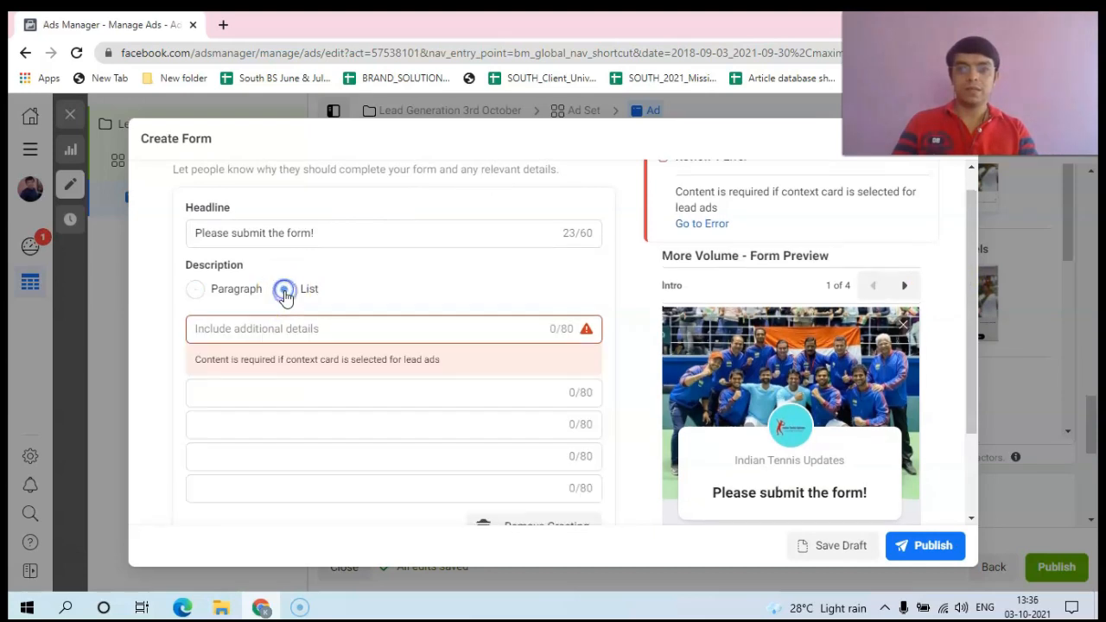
left_click(200, 293)
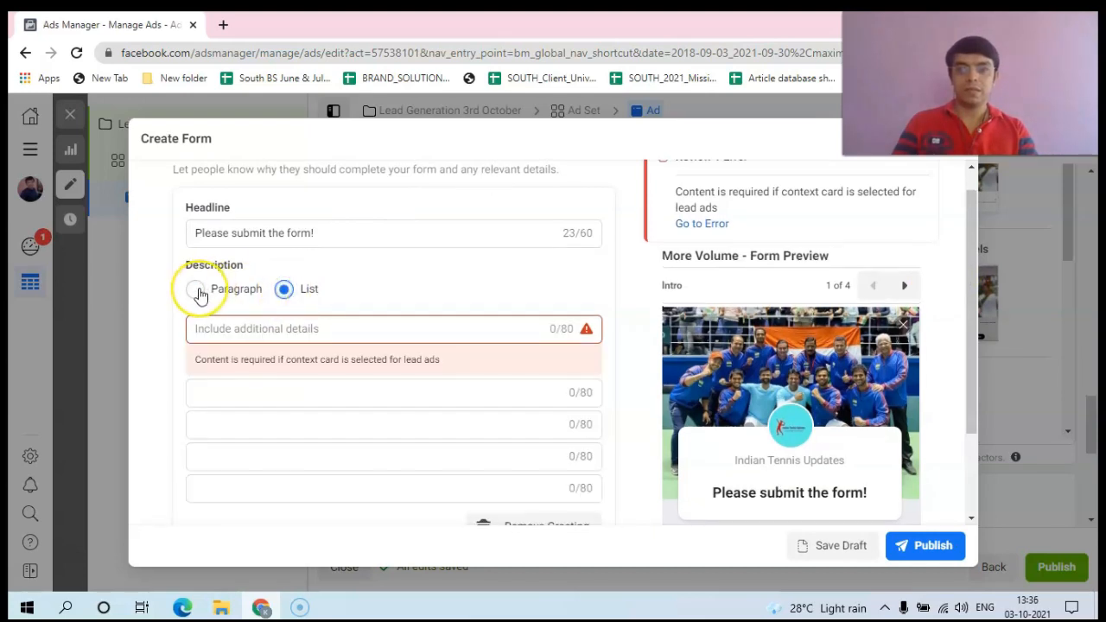
left_click(240, 346)
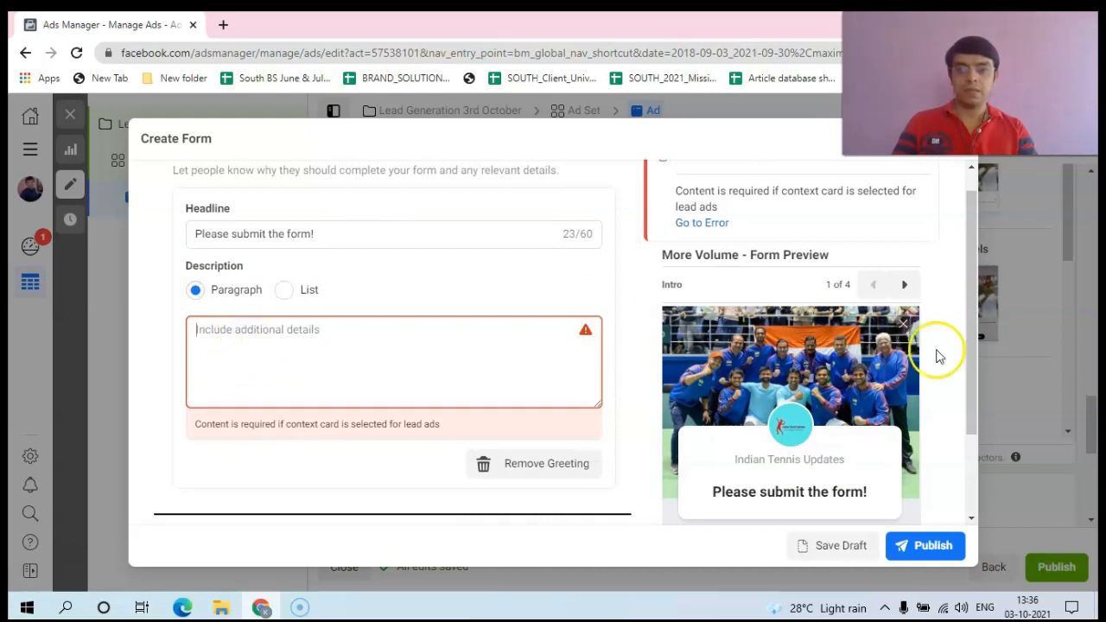
left_click(969, 329)
left_click_drag(969, 329, 972, 295)
left_click_drag(972, 303, 969, 304)
left_click(342, 346)
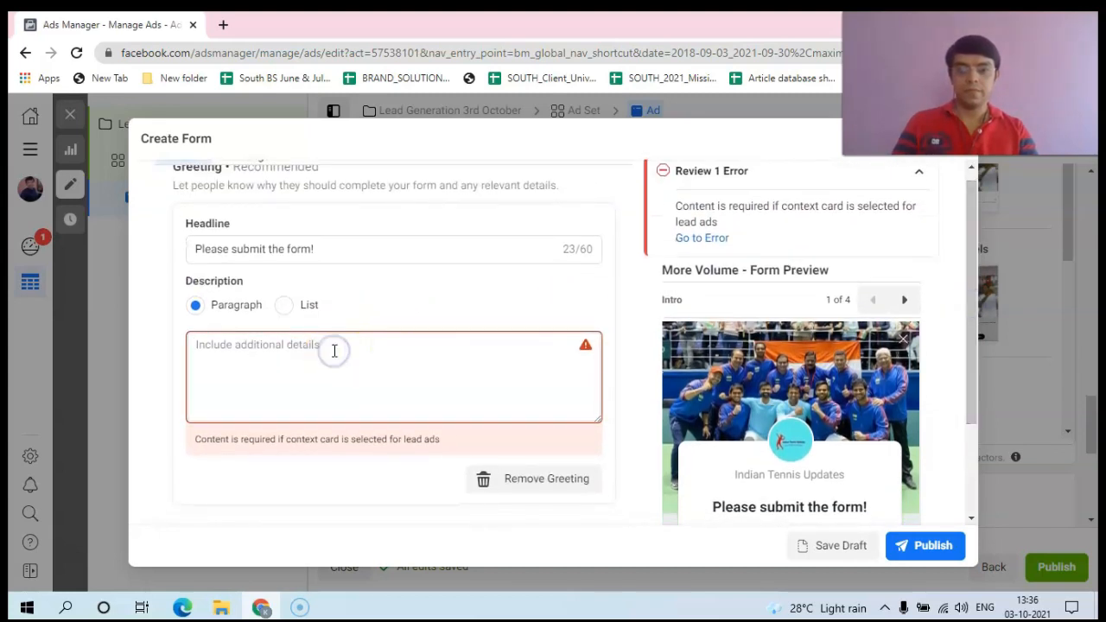
type("Giv")
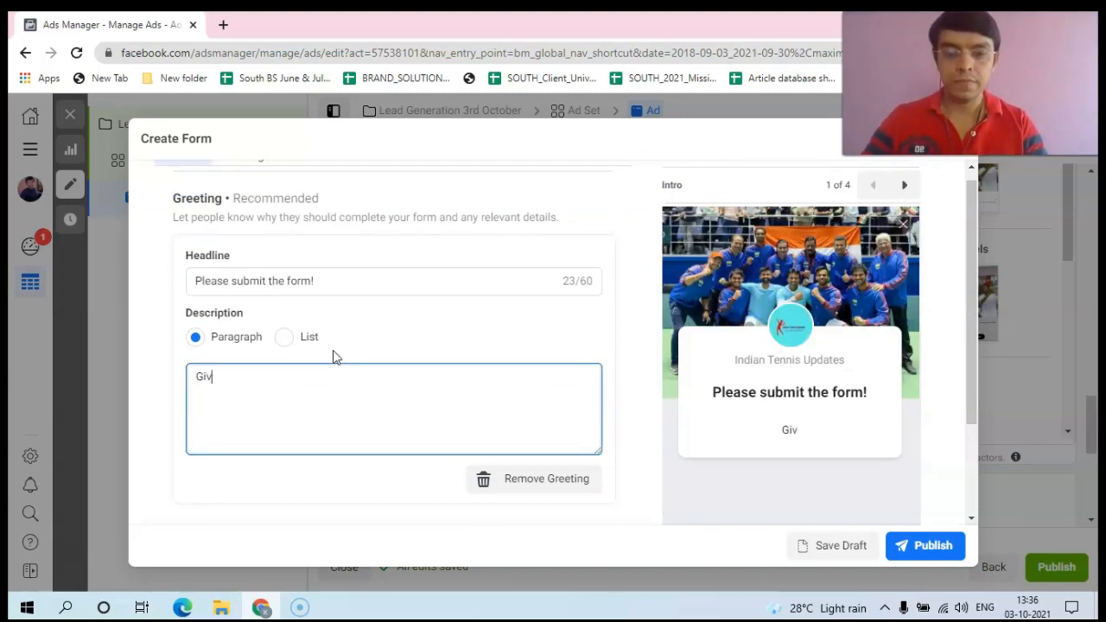
type("ing the best i")
key("BackSpace")
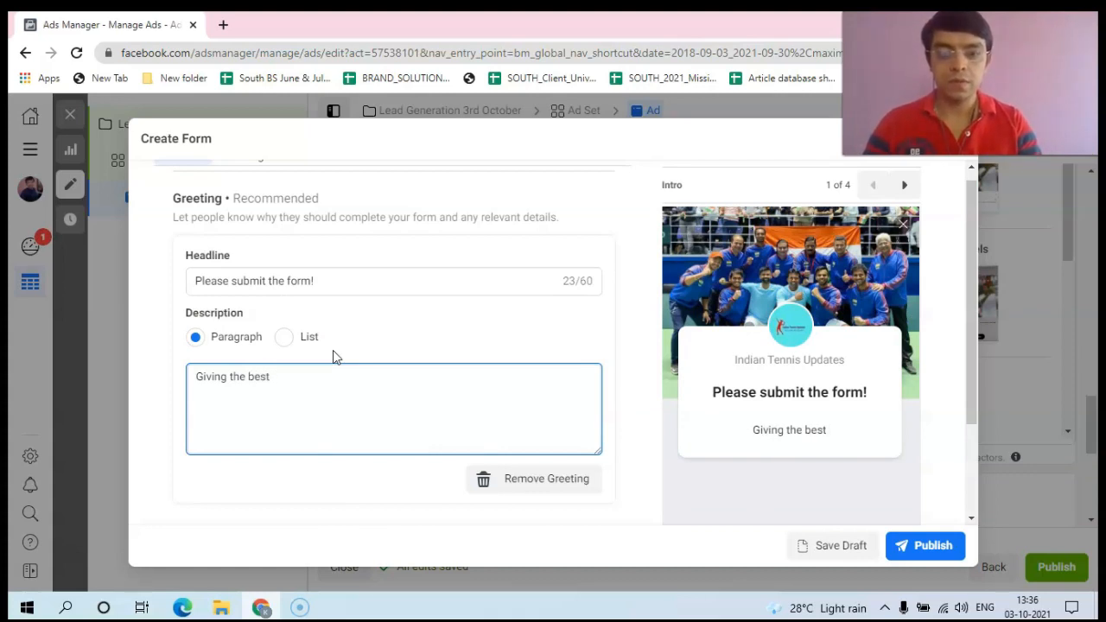
type("of ")
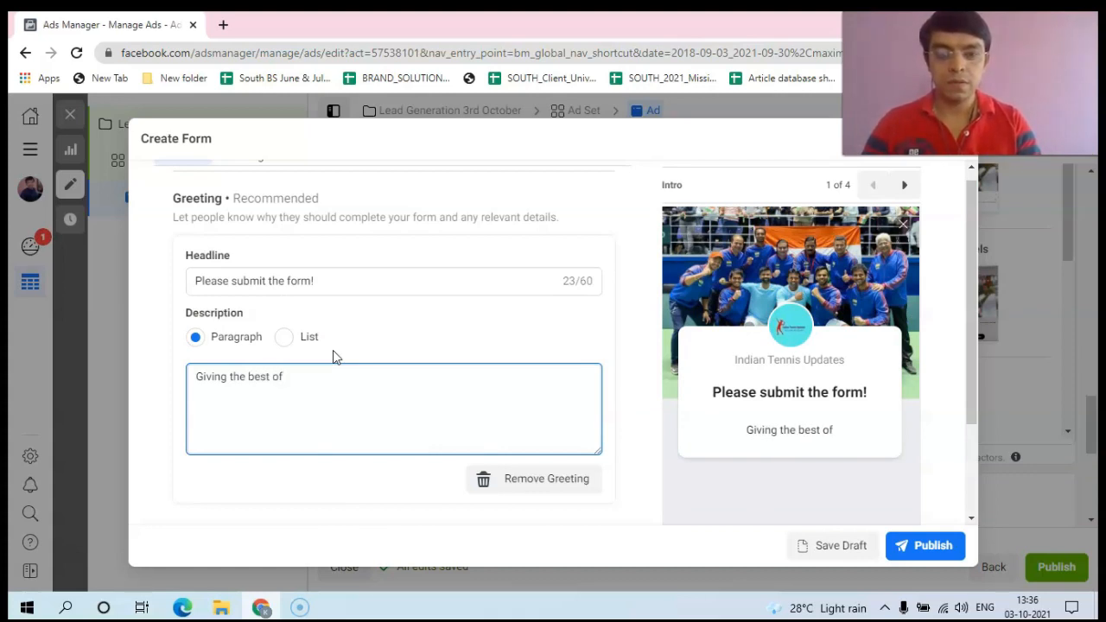
type("Indian ")
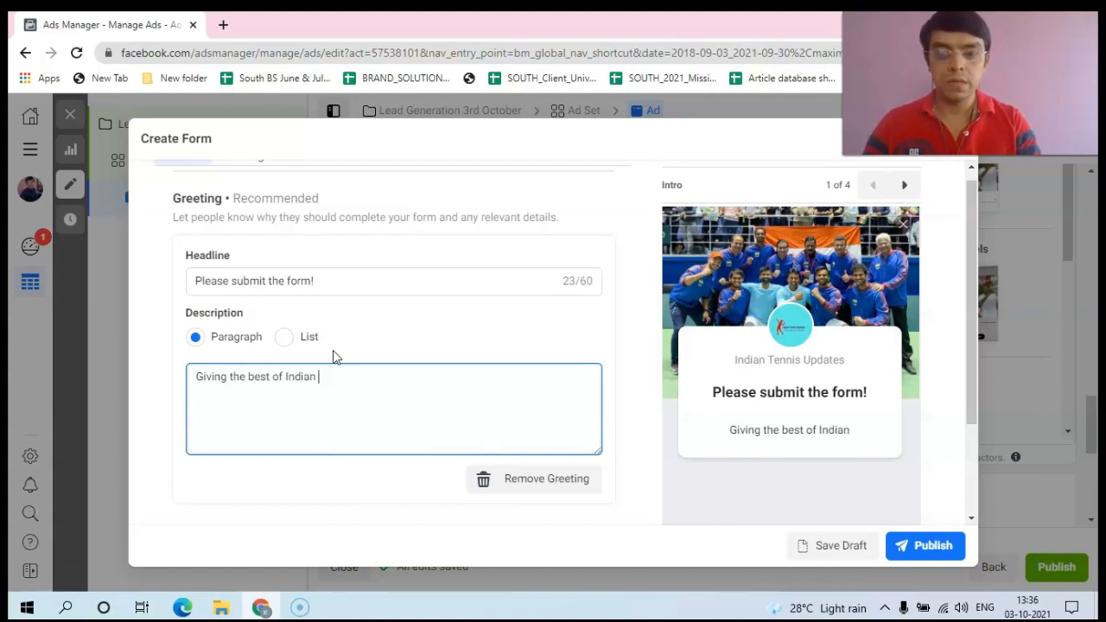
type("Tennis ")
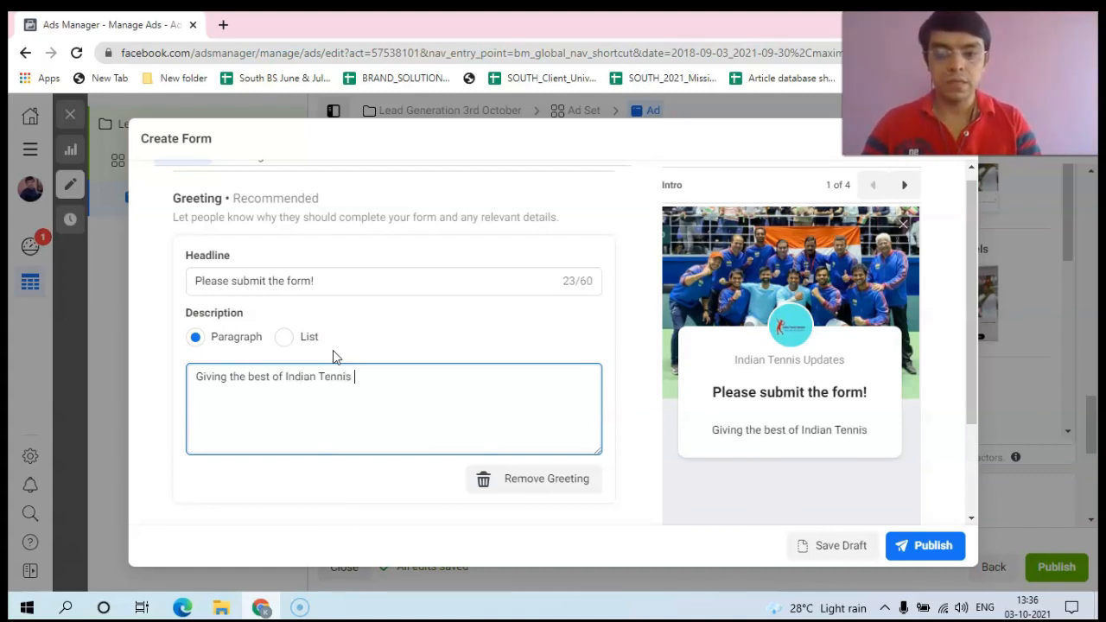
type("News!")
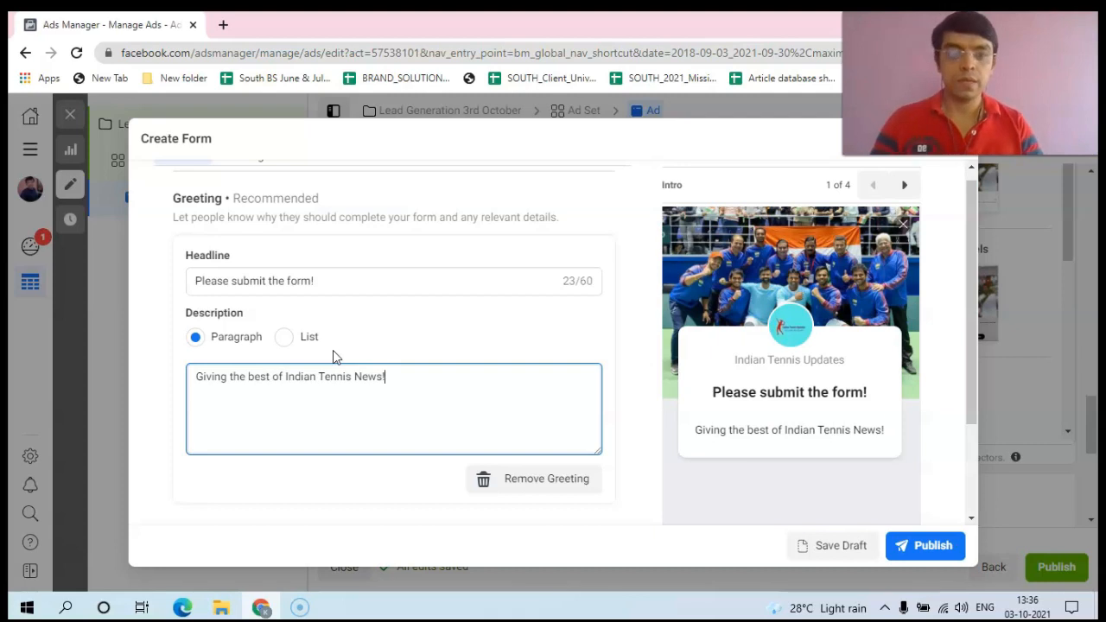
Publish the lead form and check the form preview and the ad's feed preview in the ad editor
left_click_drag(974, 361, 973, 487)
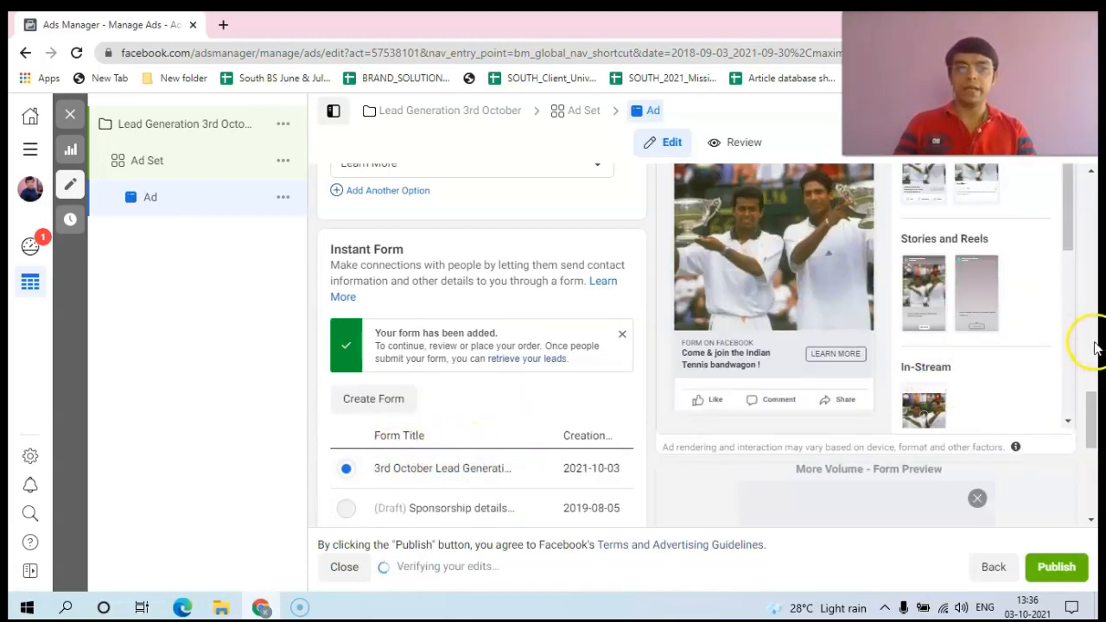
left_click_drag(1094, 407, 1094, 461)
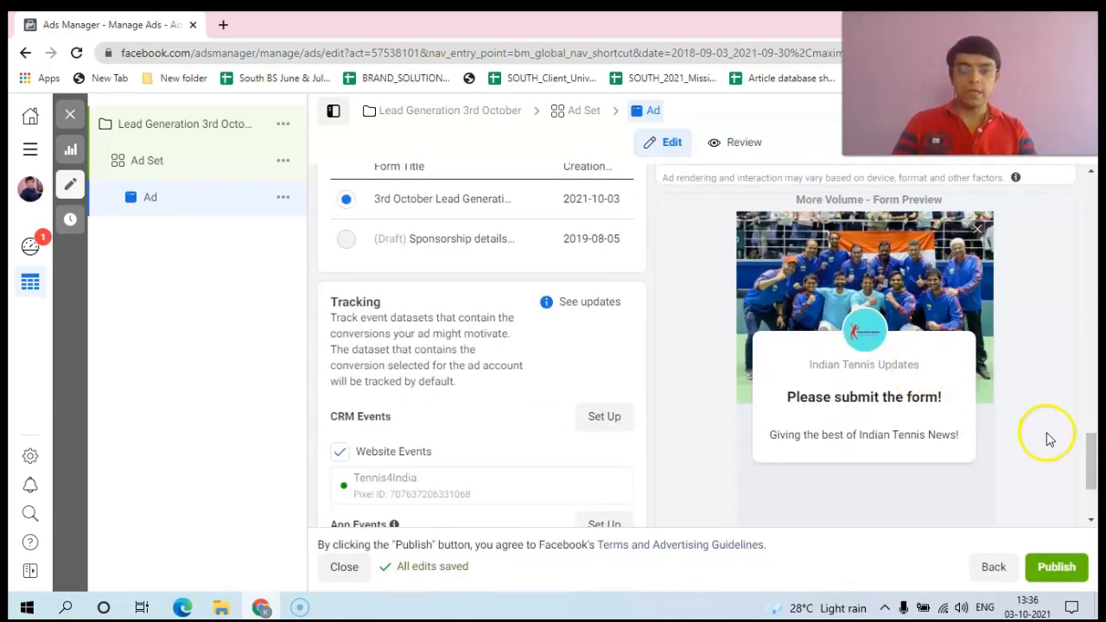
left_click_drag(1090, 461, 1092, 389)
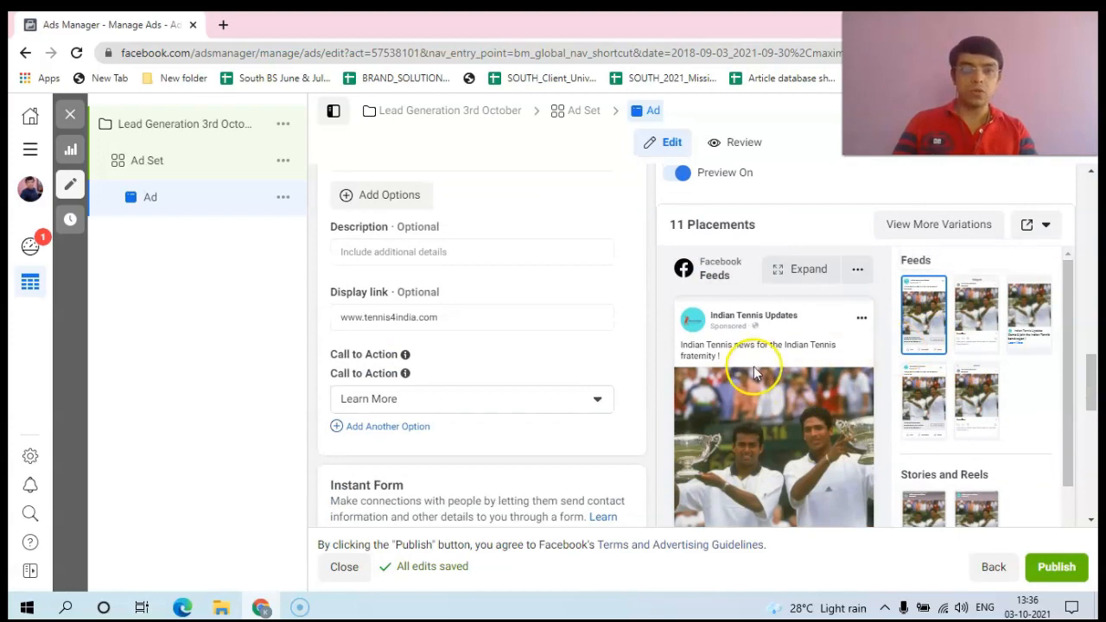
scroll(1094, 376, "down", 2)
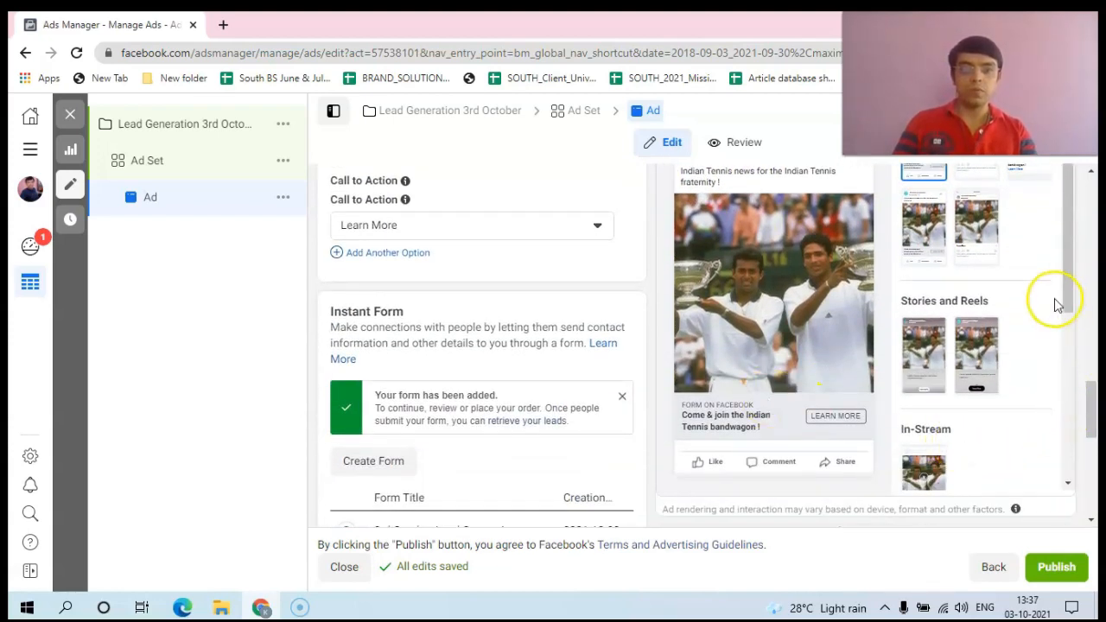
Publish the Lead Generation 3rd October campaign together with its ad set and ad, and dismiss the publishing notification
mouse_move(1089, 384)
left_mouse_down()
mouse_move(1089, 444)
mouse_move(1096, 396)
left_mouse_up()
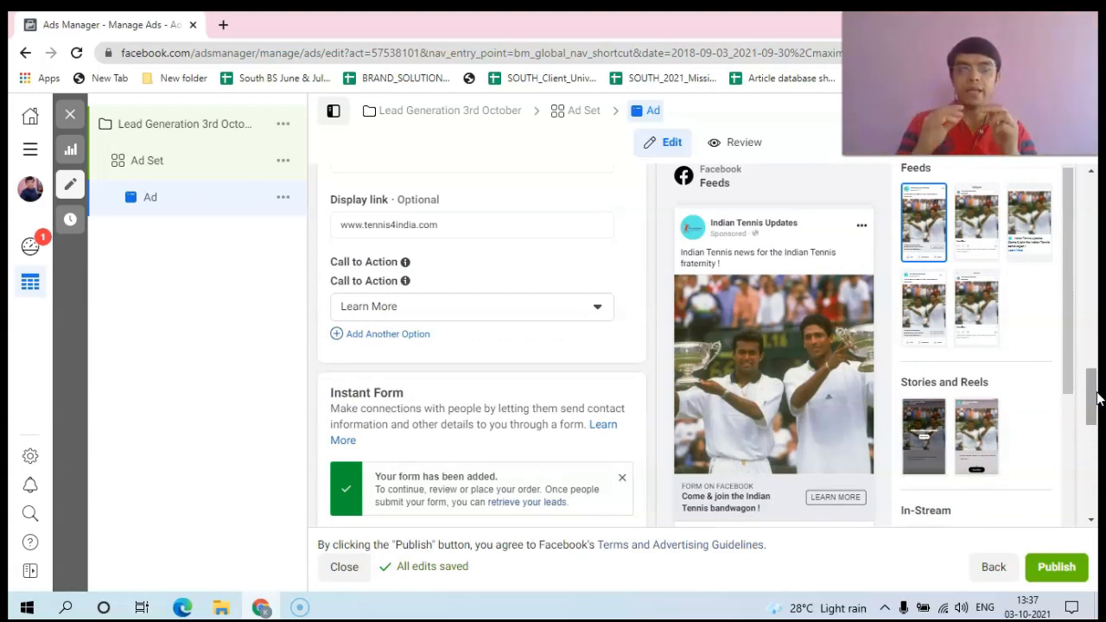
left_click_drag(1096, 397, 1093, 467)
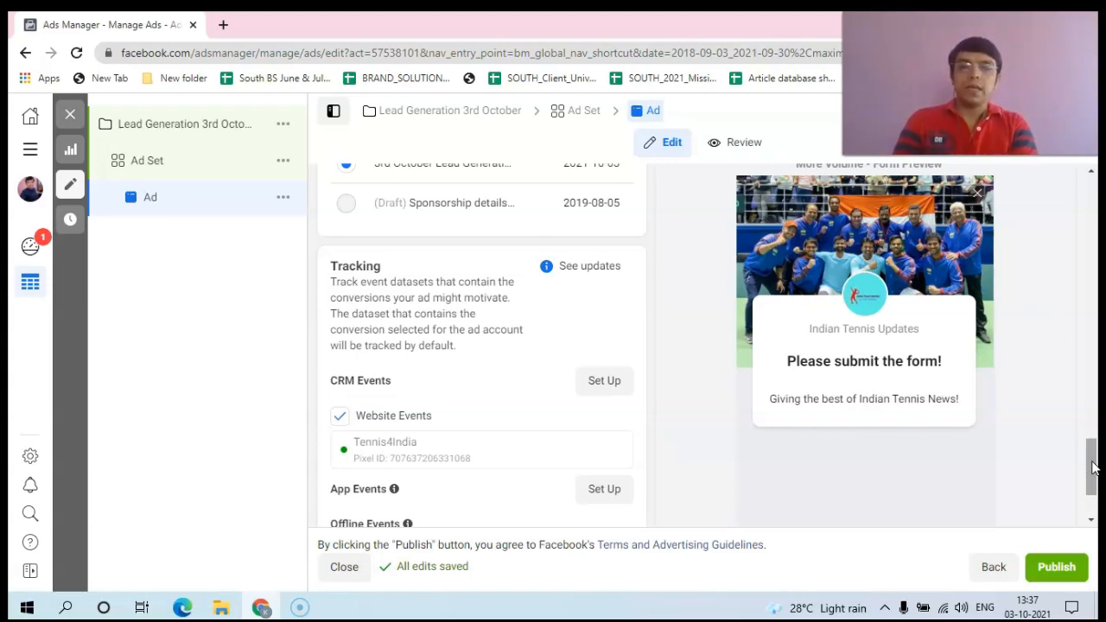
left_click_drag(1093, 465, 1091, 508)
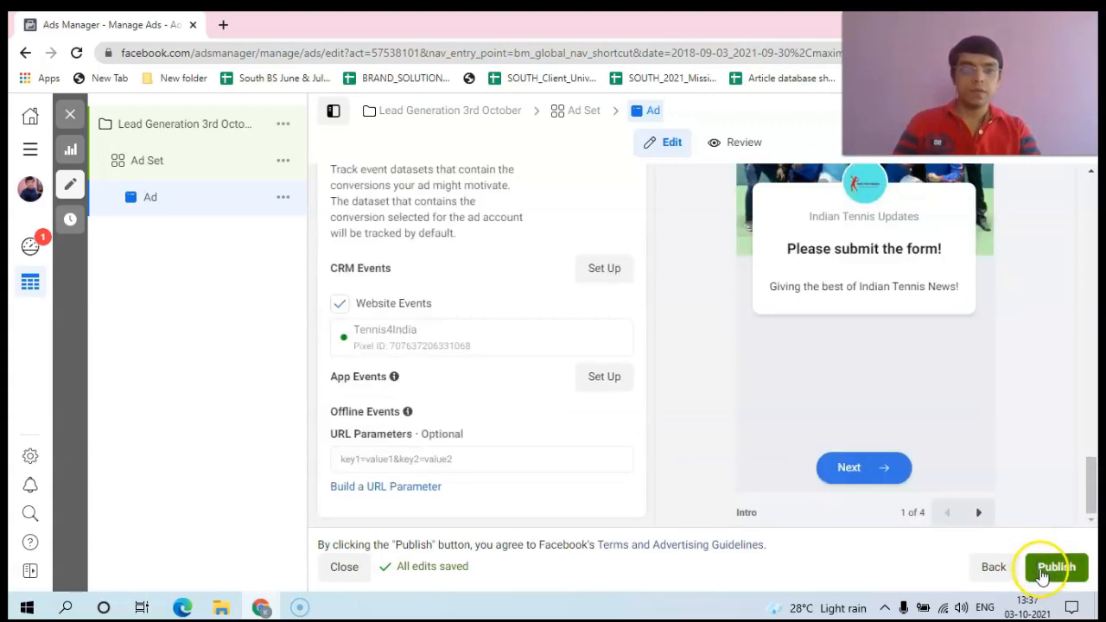
left_click(1054, 567)
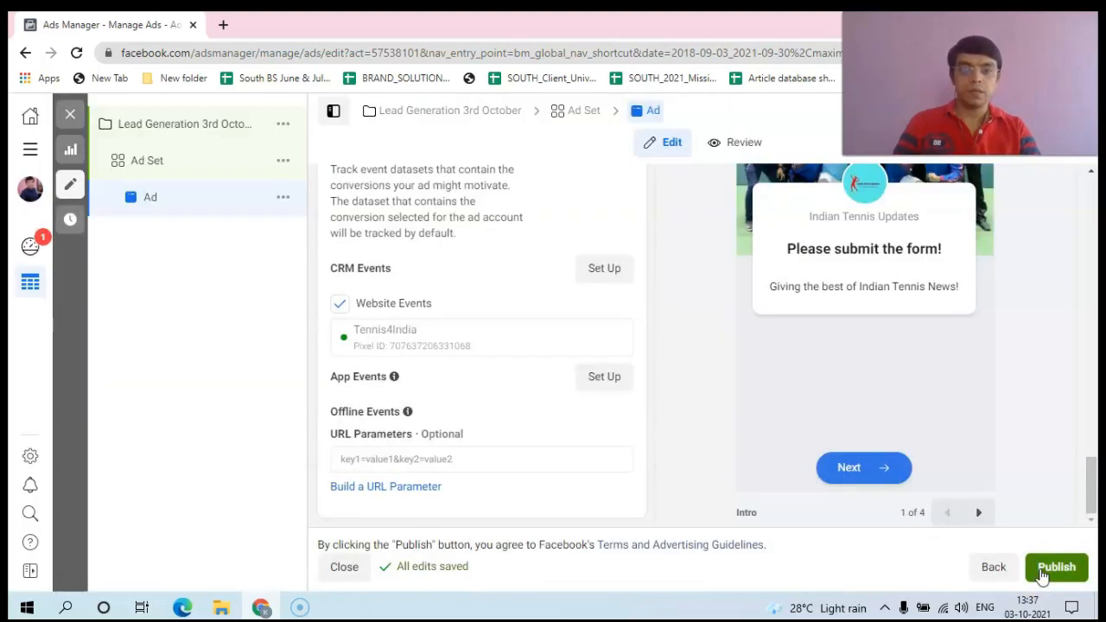
left_click(1043, 572)
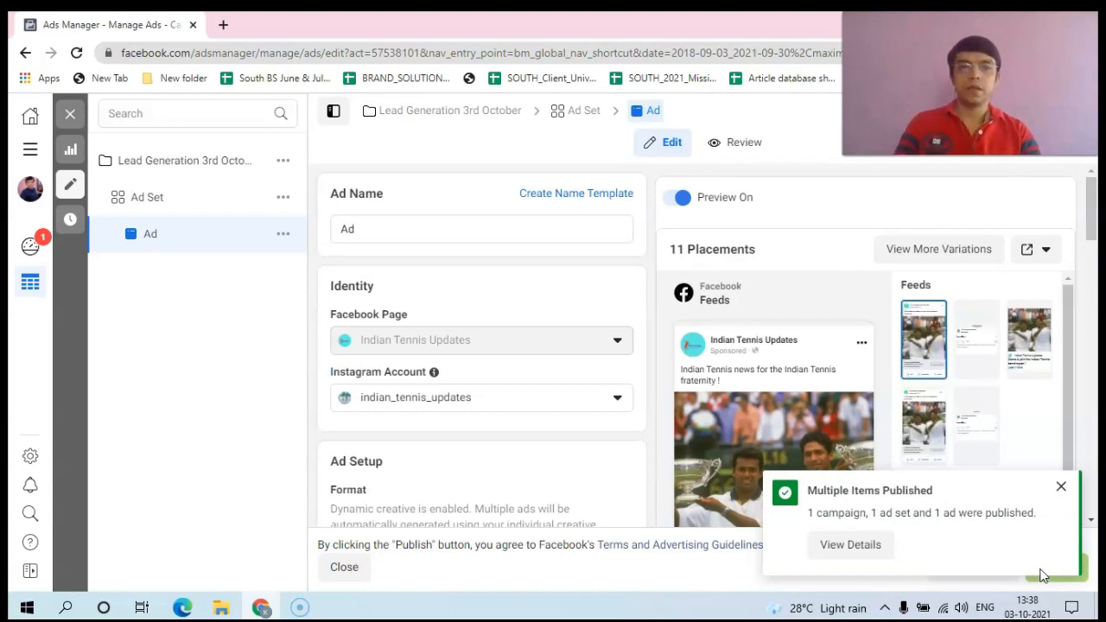
left_click(1062, 487)
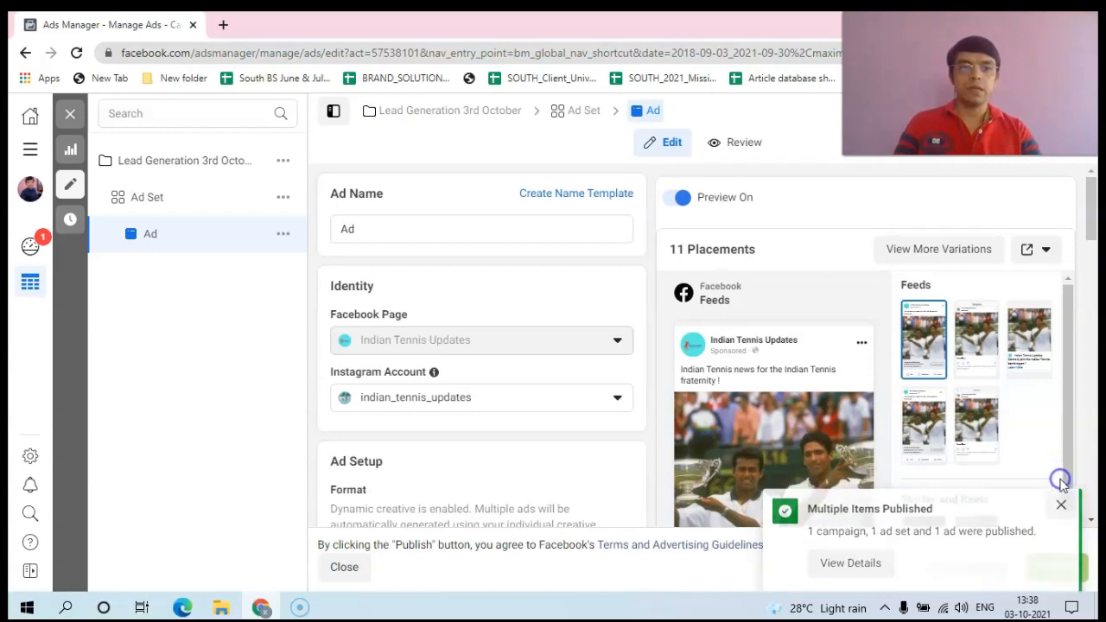
left_click_drag(977, 117, 975, 249)
left_click_drag(1006, 199, 1006, 20)
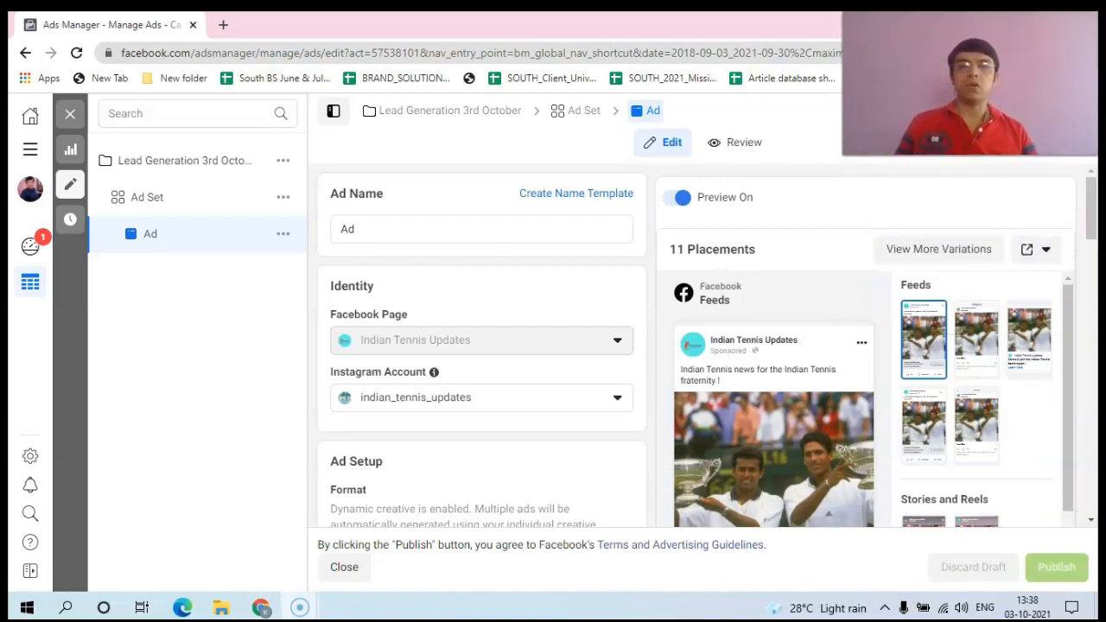